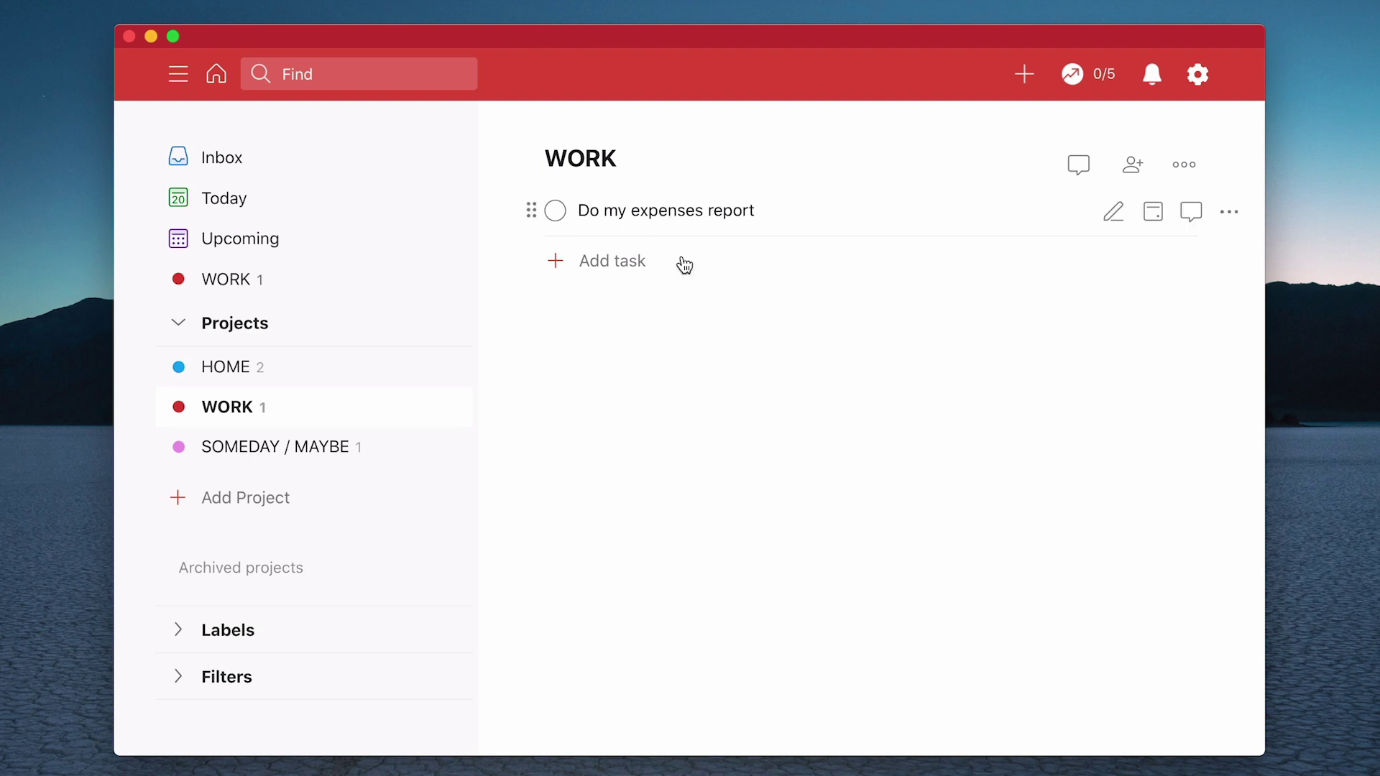
Start and cancel a new WORK section, then edit and save Do my expenses report unchanged.
click(711, 306)
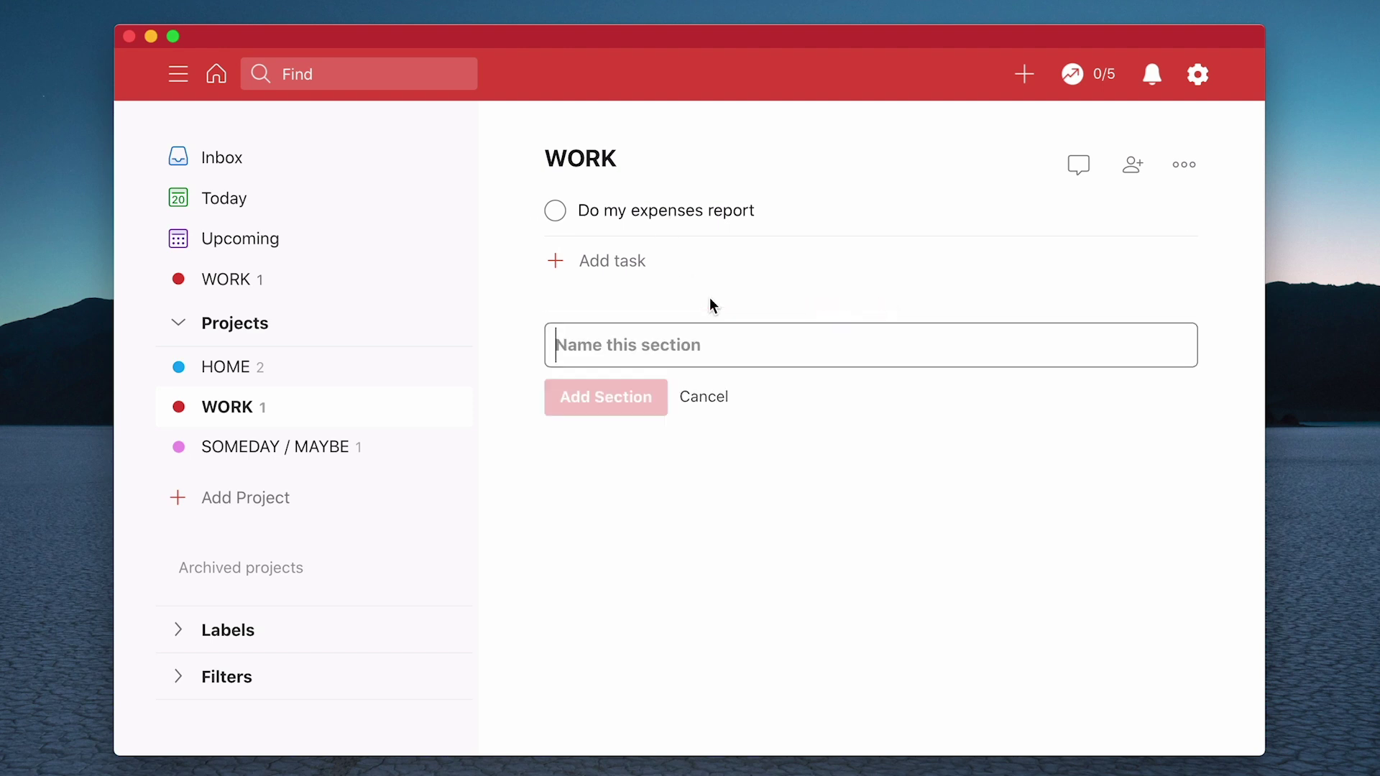
click(703, 398)
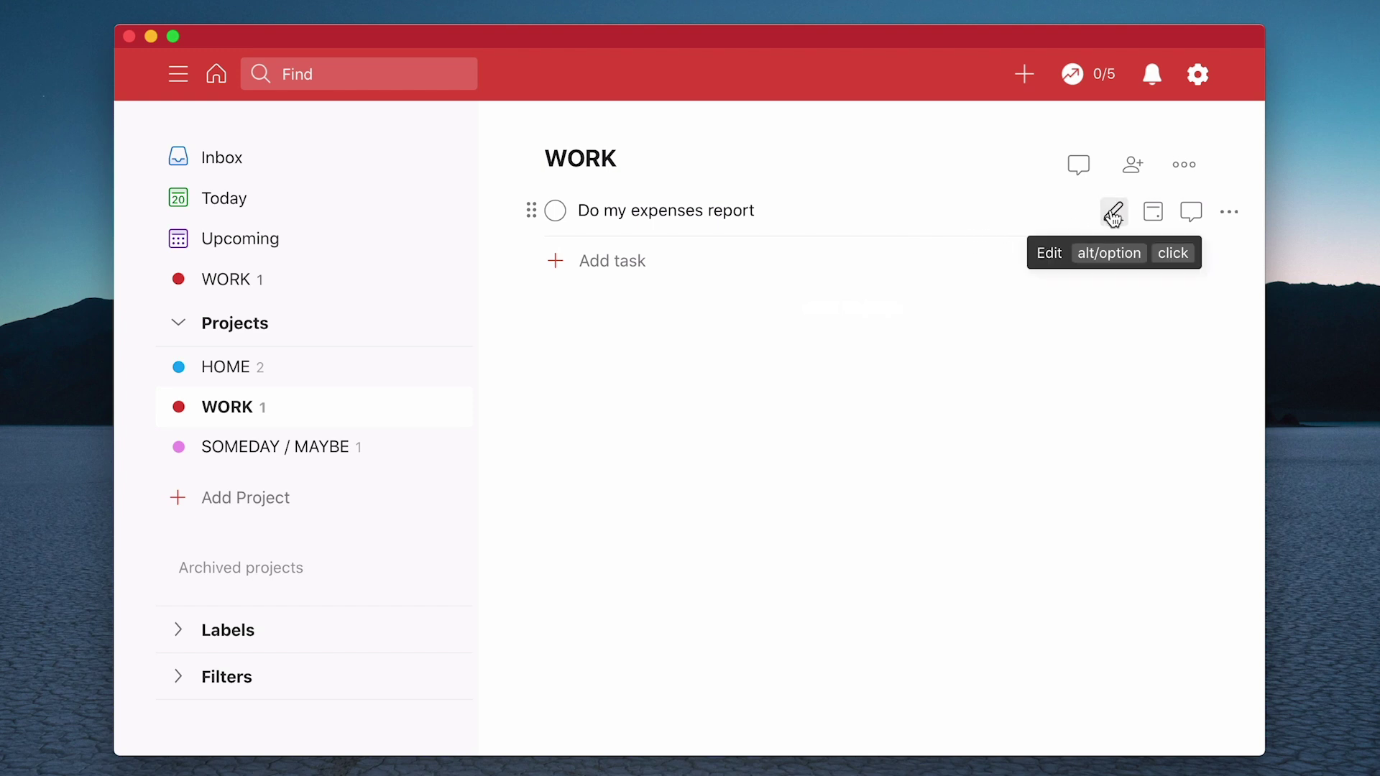
click(1113, 215)
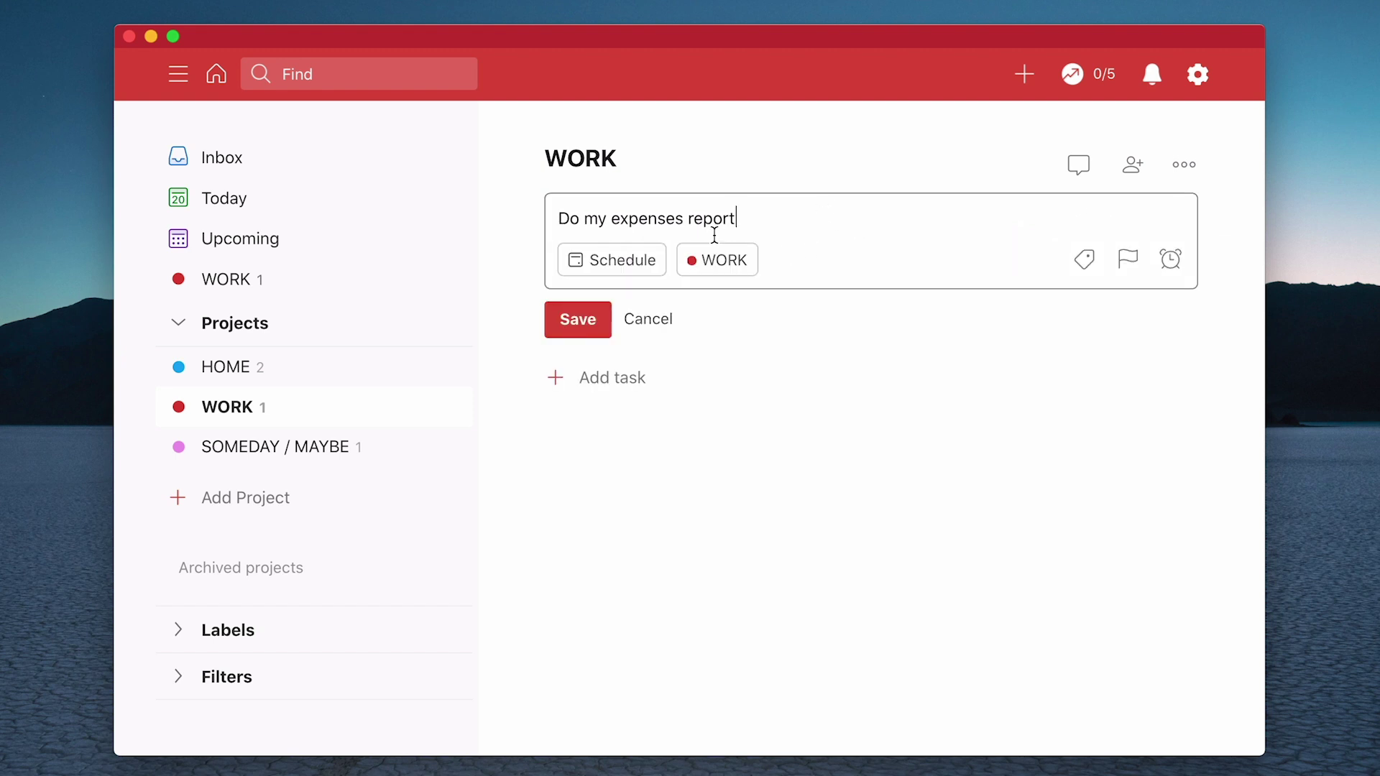
click(586, 327)
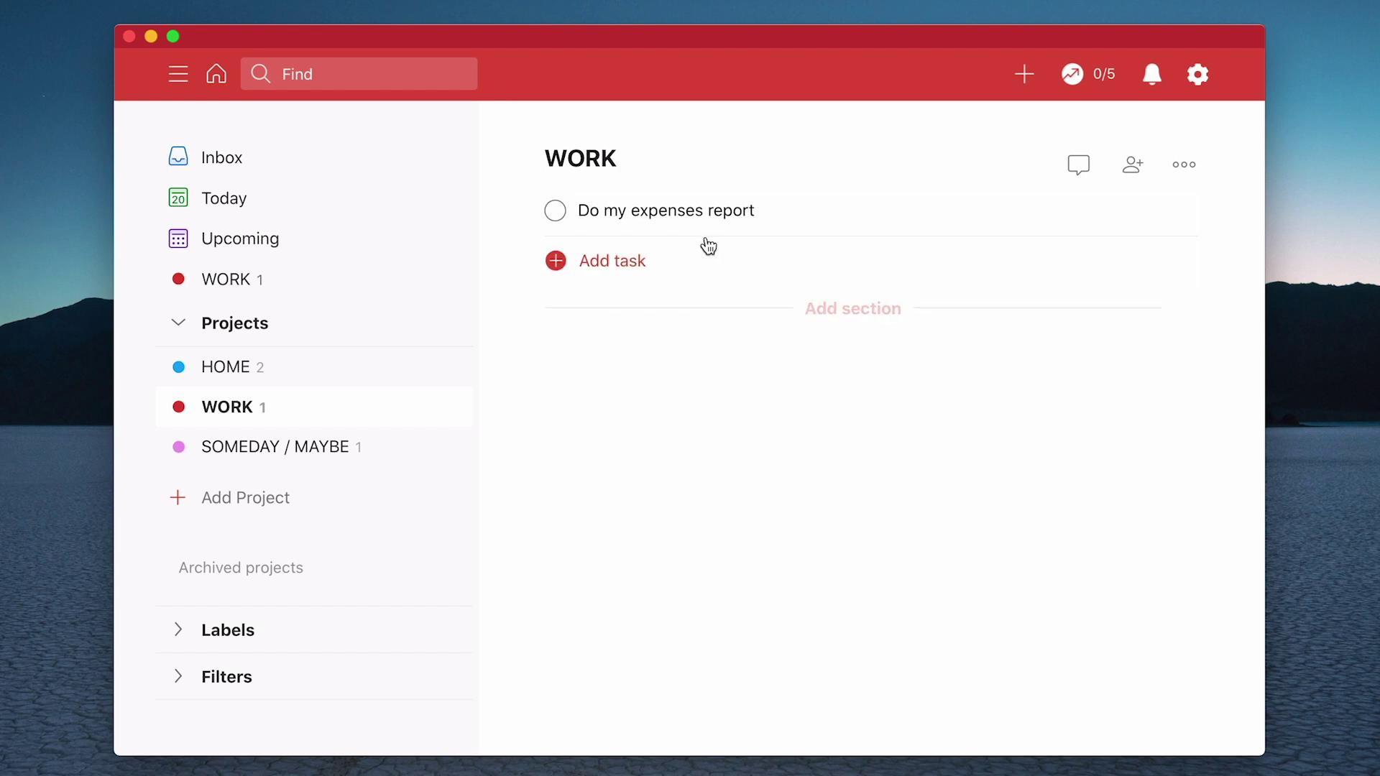
Open Do my expenses report's details, keep its project as WORK, and bring up its due-date picker.
click(711, 215)
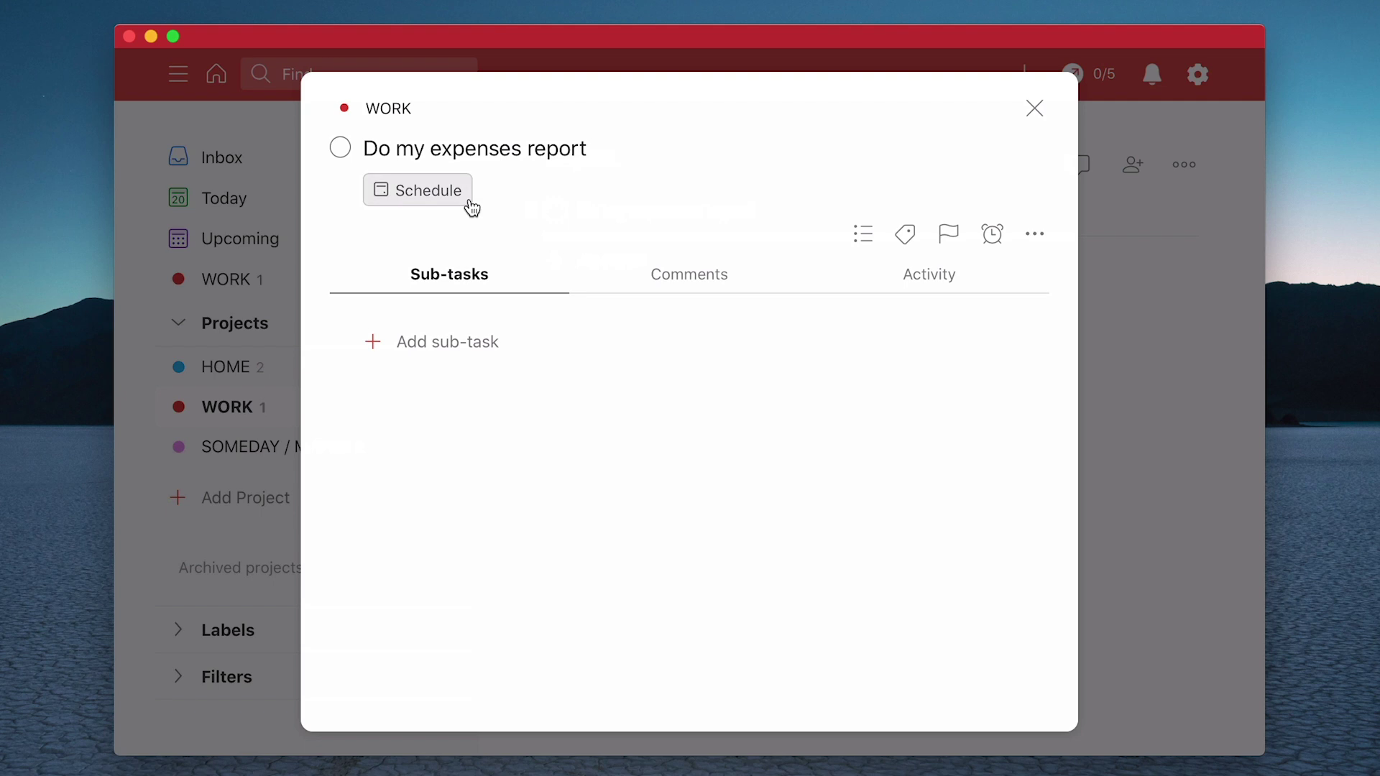
click(869, 238)
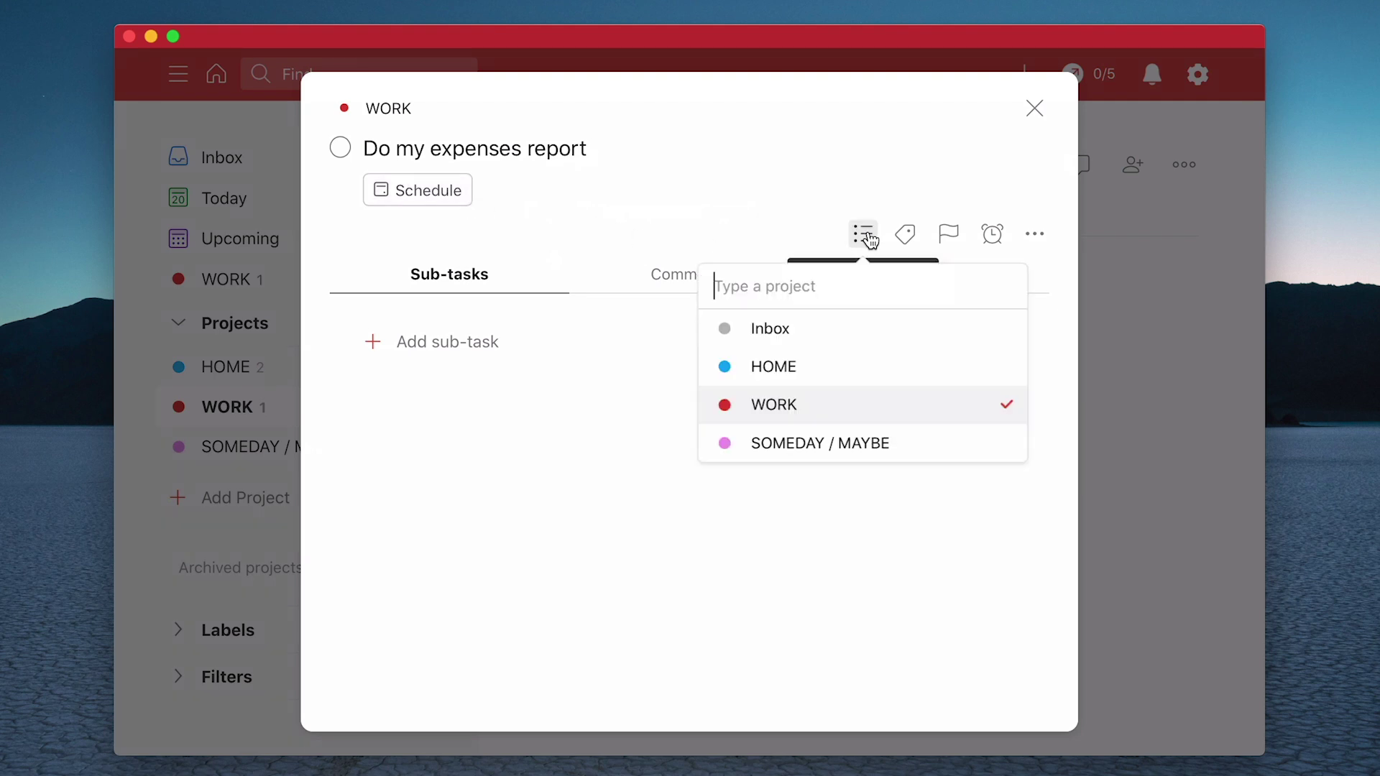
click(852, 420)
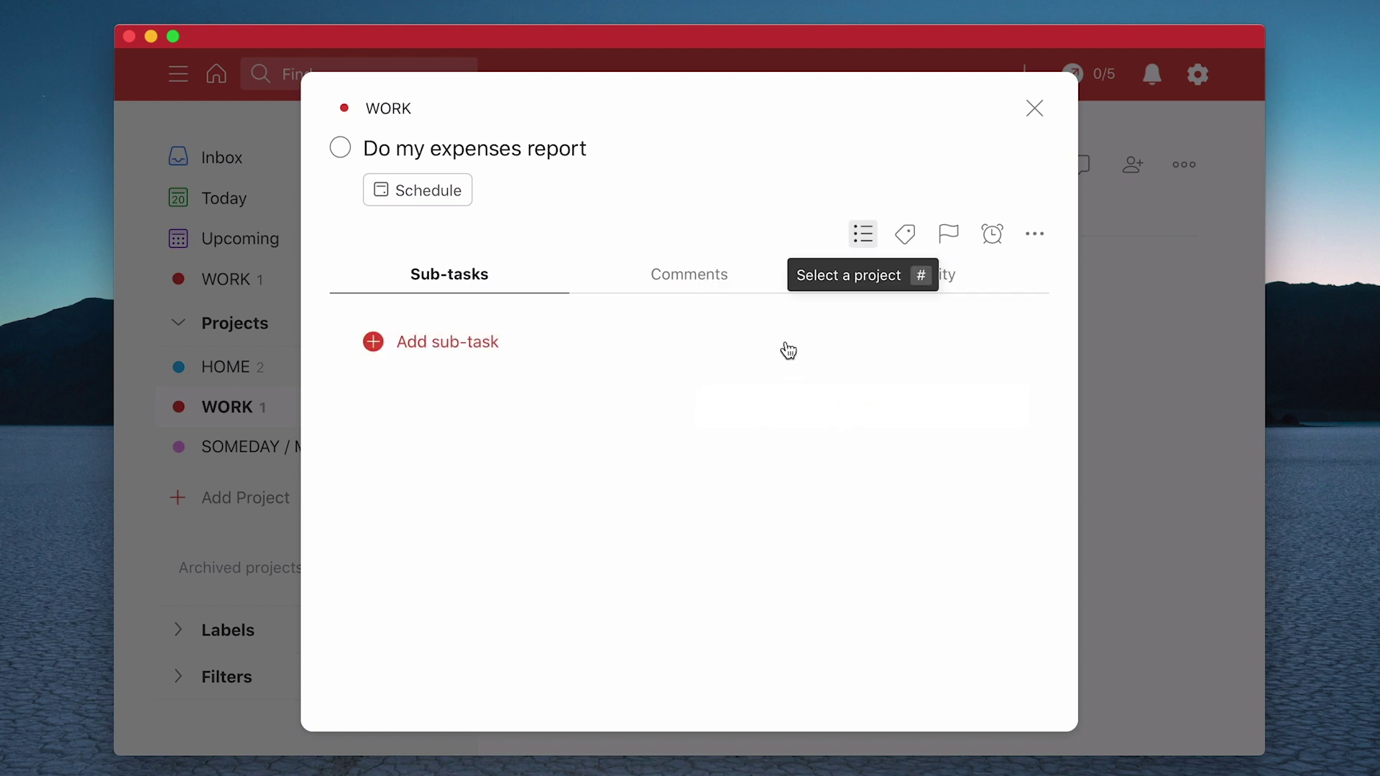
click(446, 204)
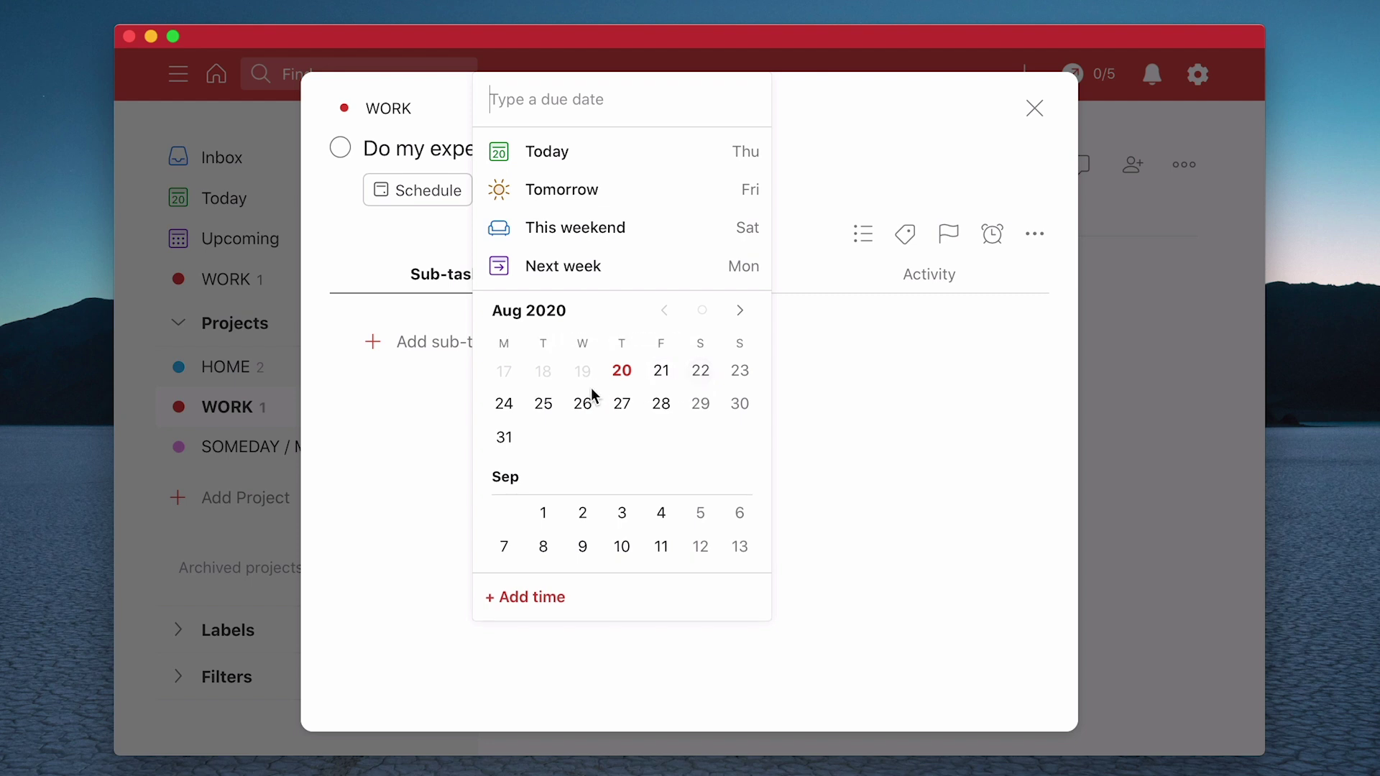
Make Do my expenses report due Today at 14:00 and save it.
scroll(611, 423, down, 20)
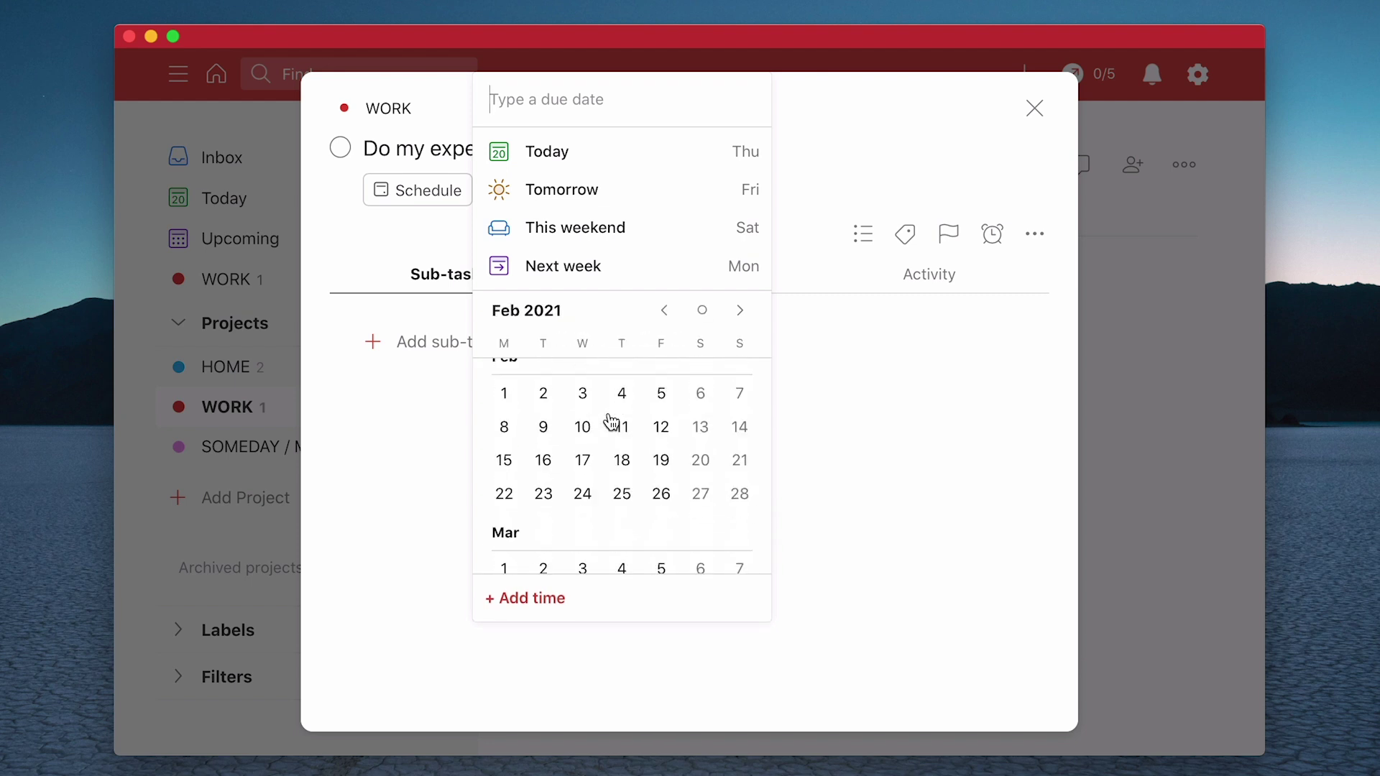
scroll(611, 423, up, 20)
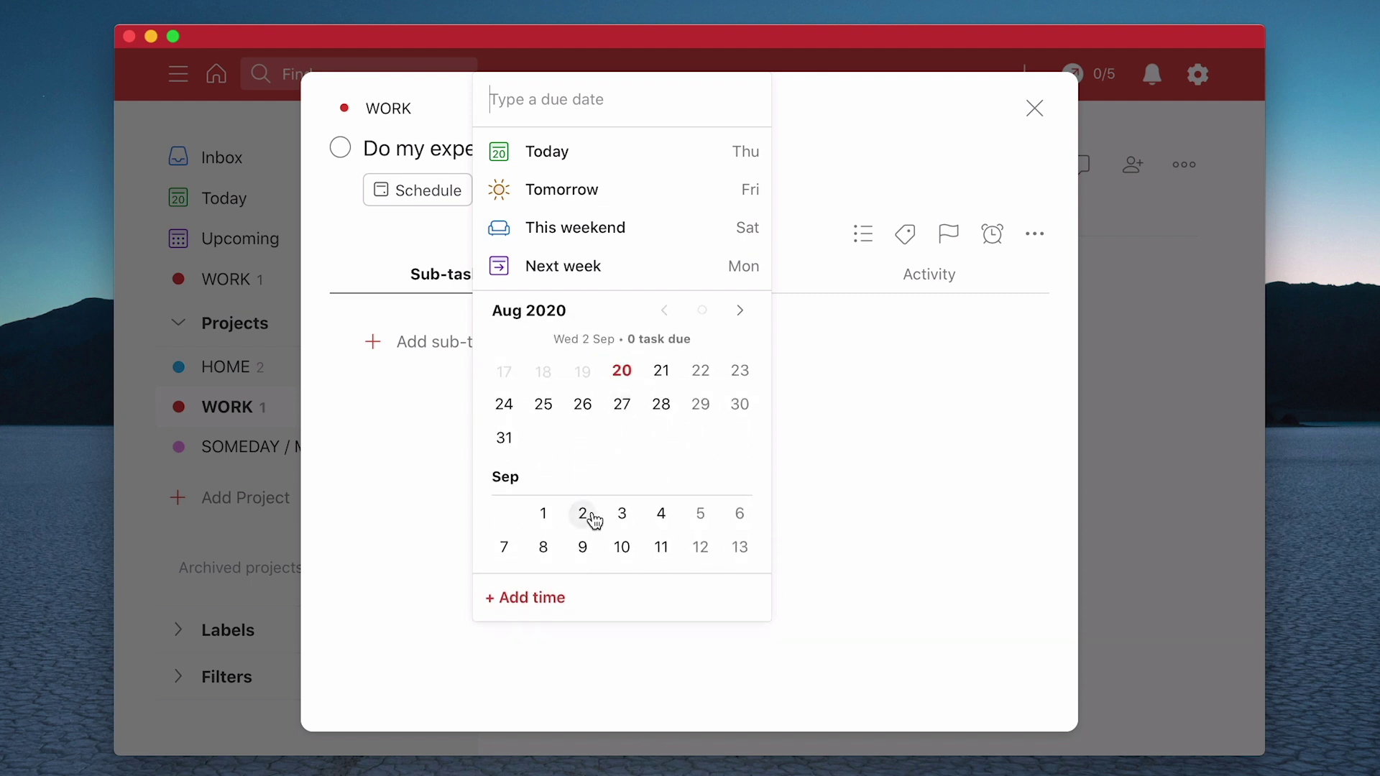
click(564, 164)
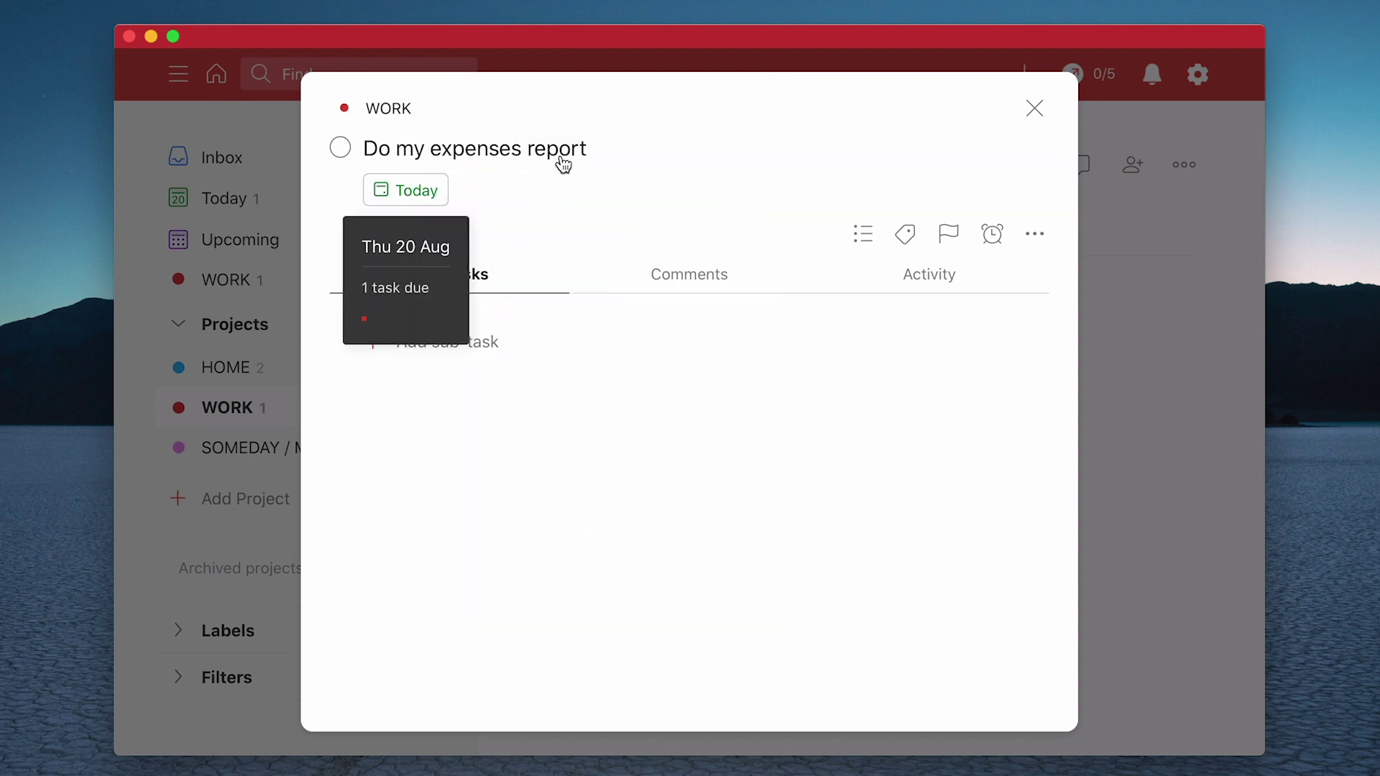
click(416, 192)
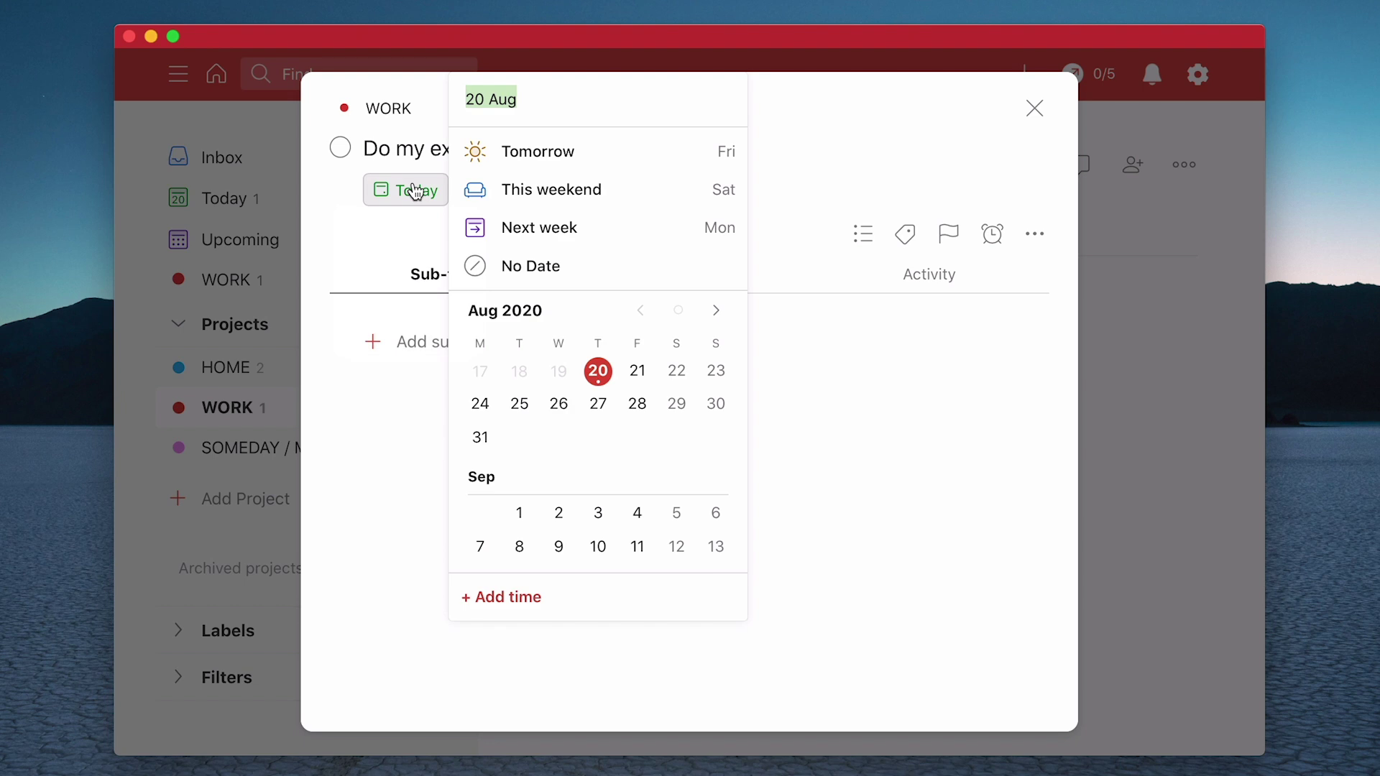
click(501, 597)
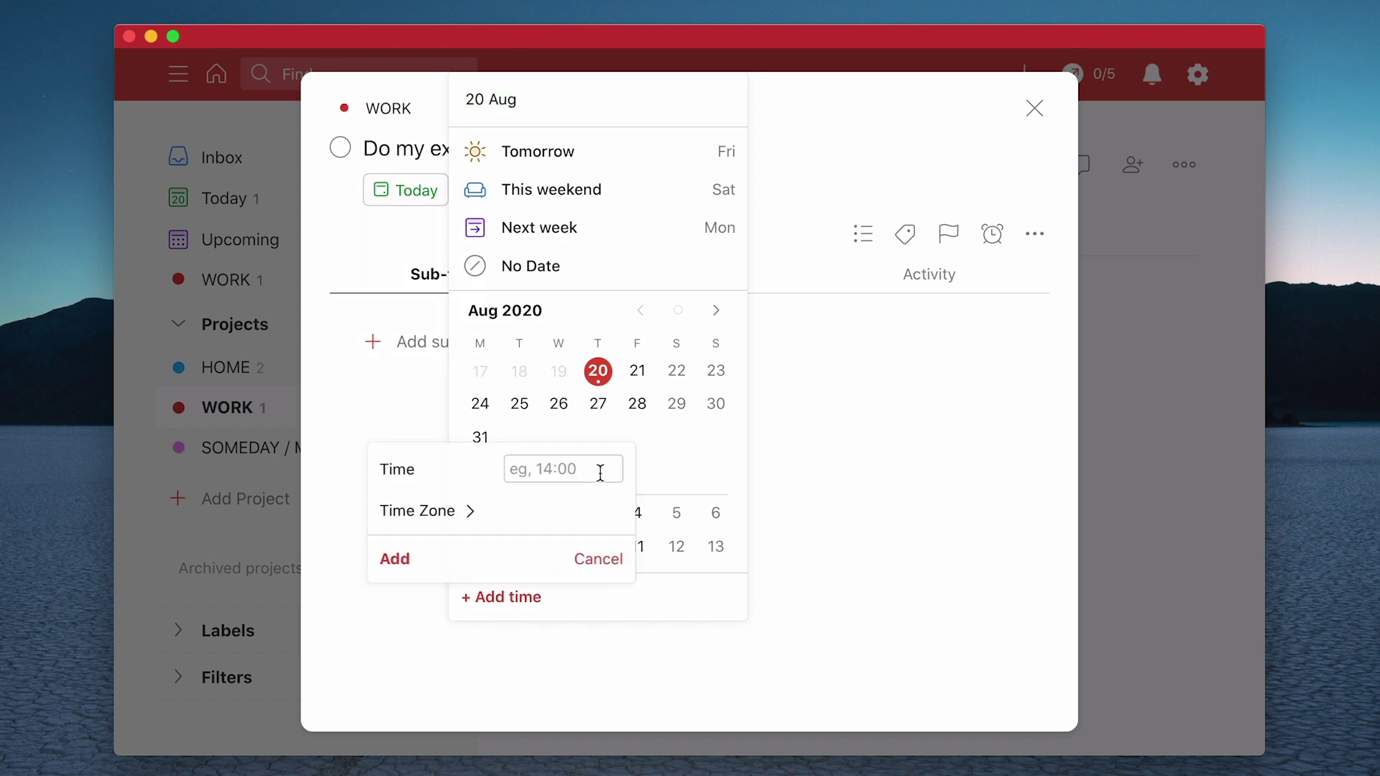
text(14:00)
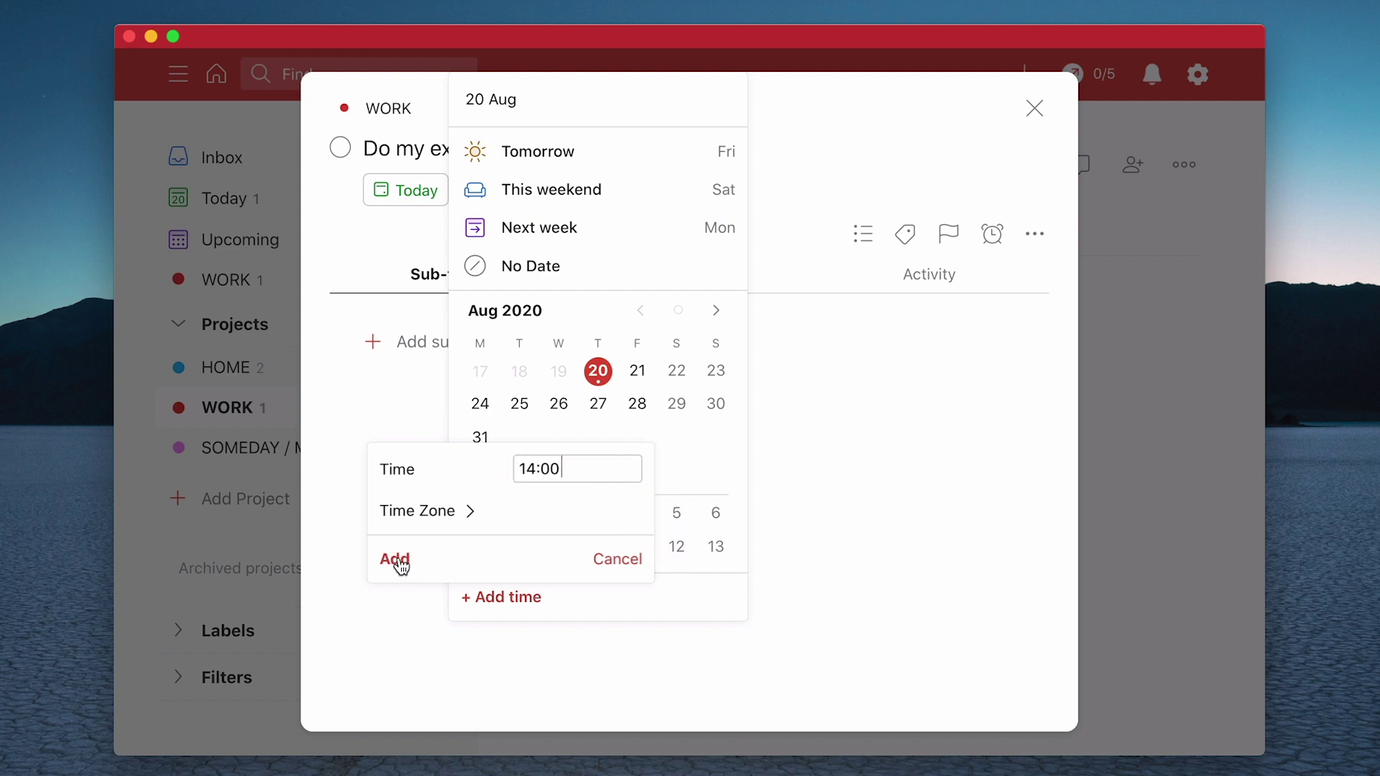
click(397, 560)
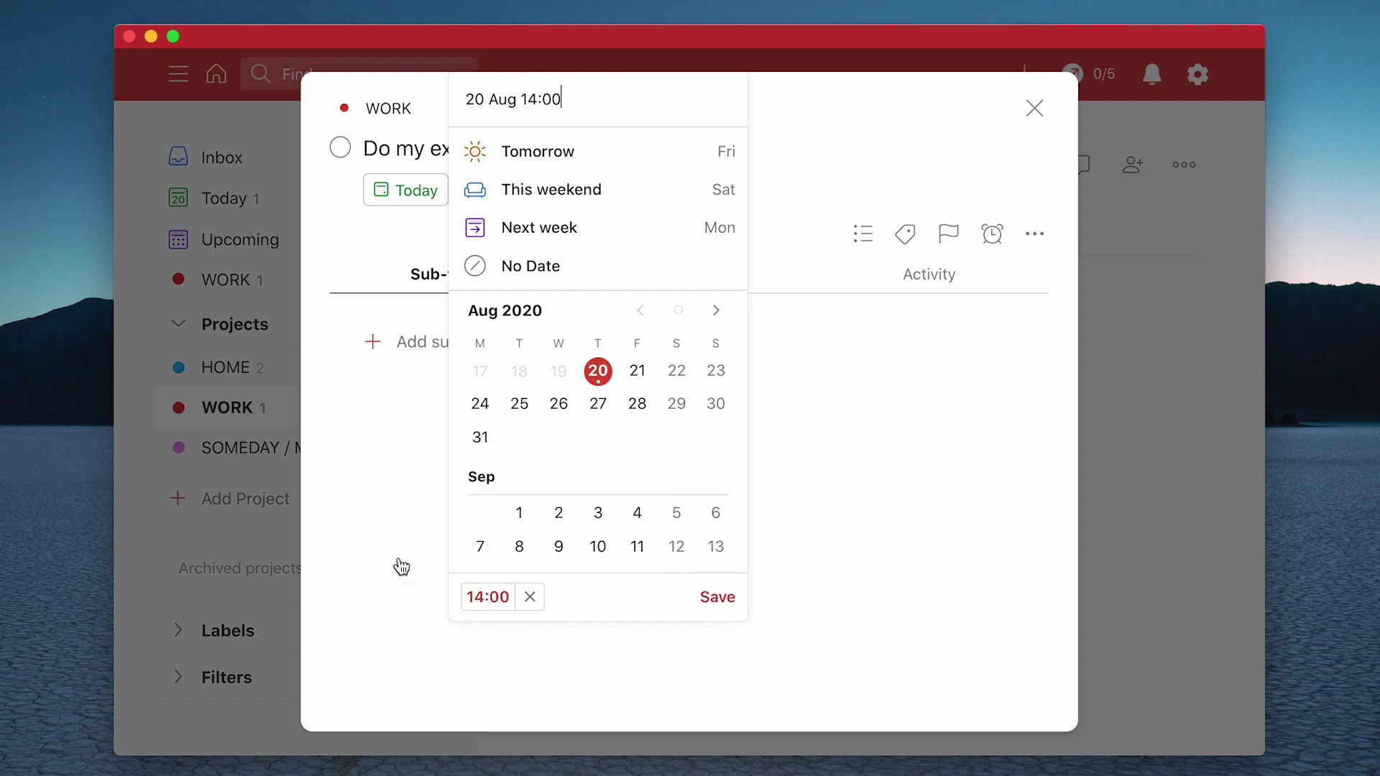
click(727, 604)
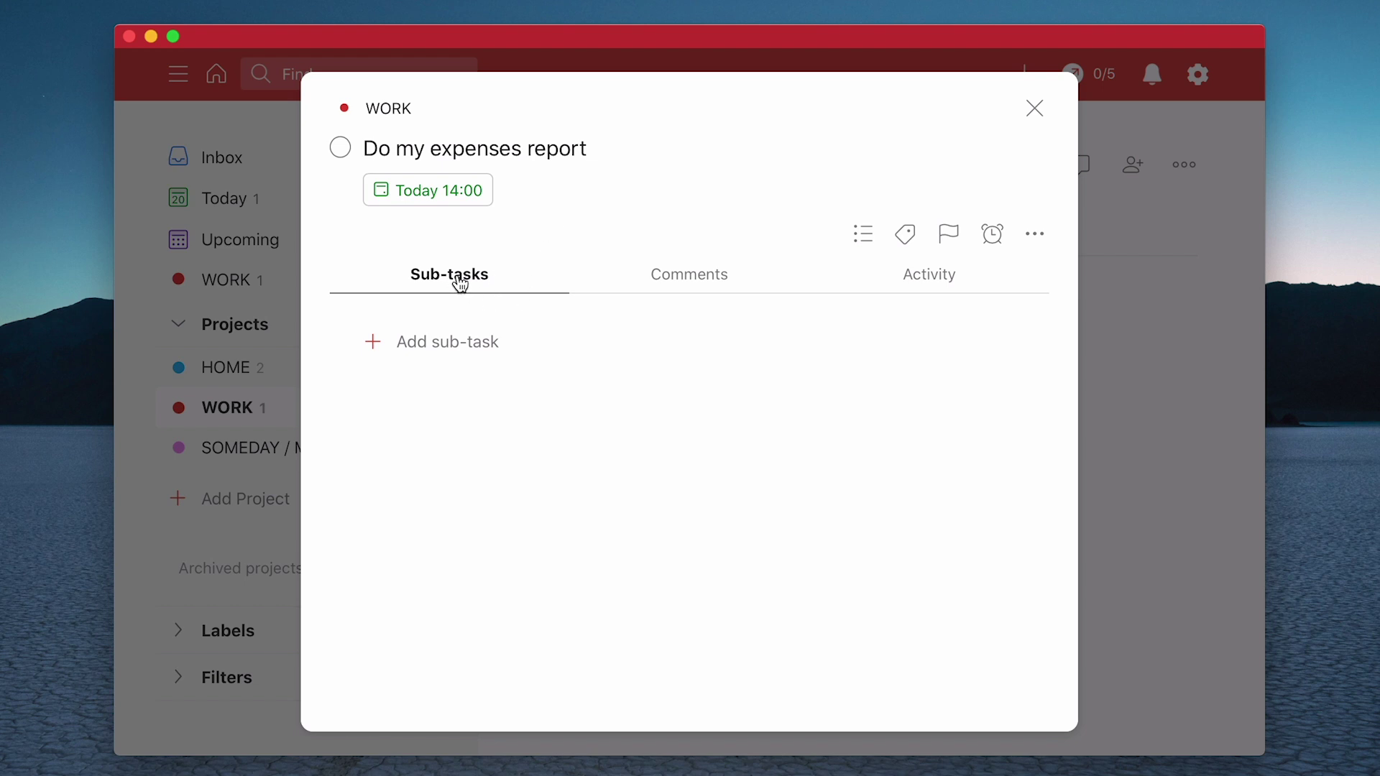
Add sub-tasks 'Collect all my receipts' and 'Ask Finance team for new expense report' to the expenses report.
click(461, 353)
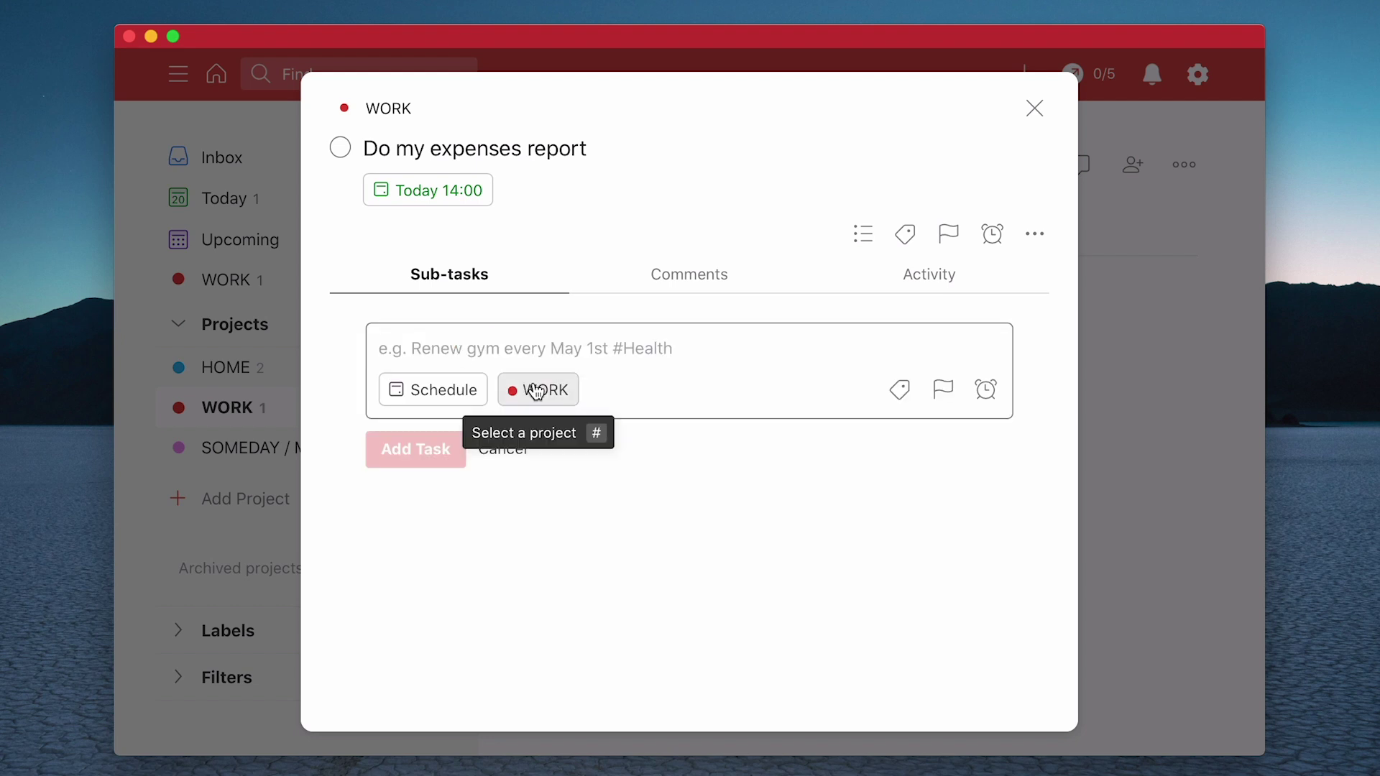
text(Colle)
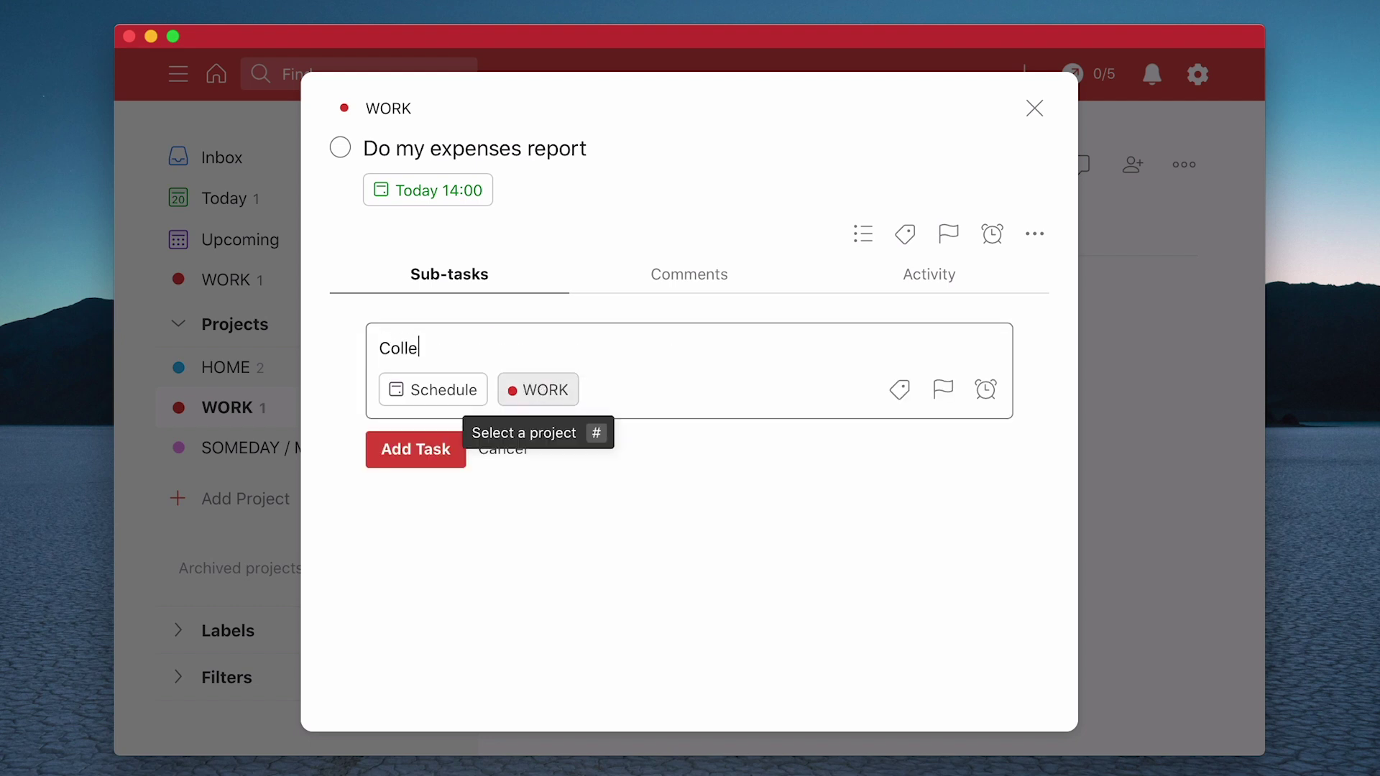
text(ct all my receipts)
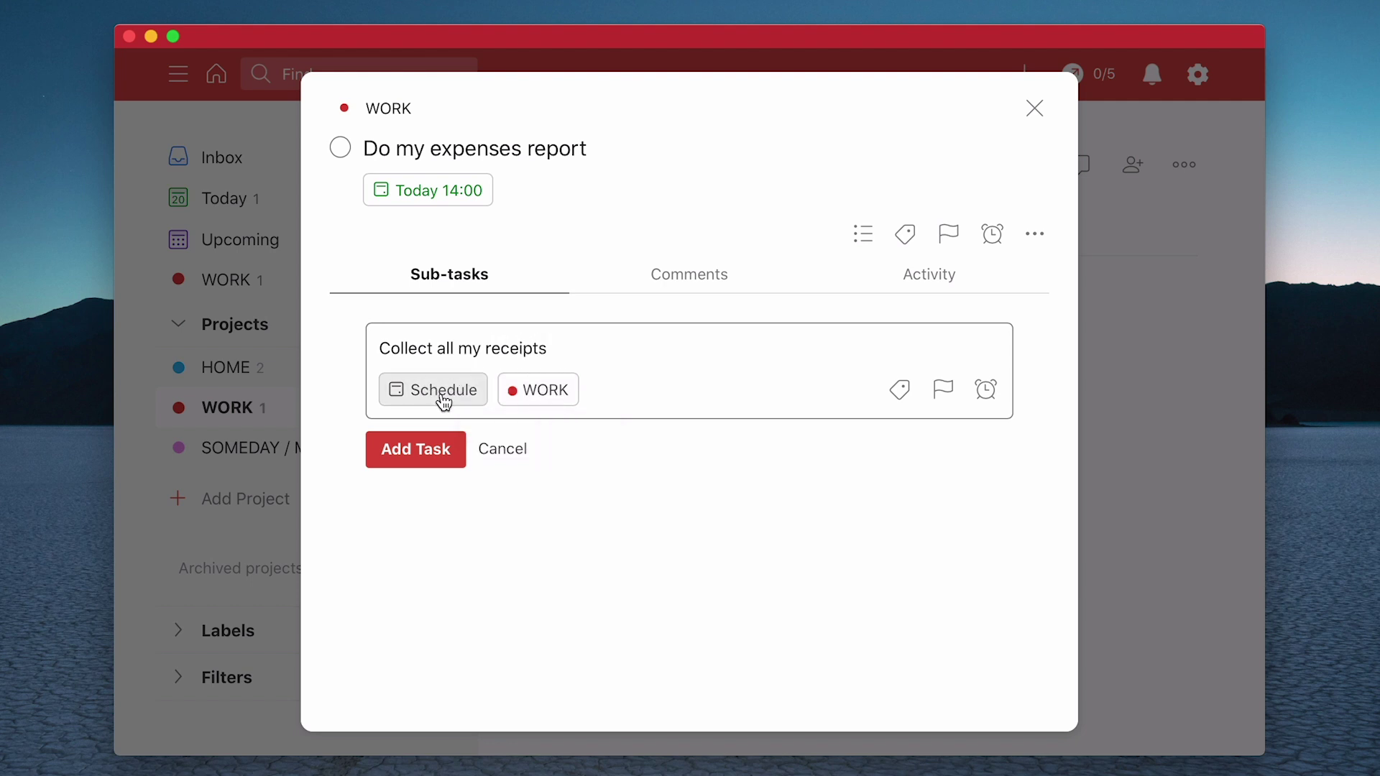
click(450, 455)
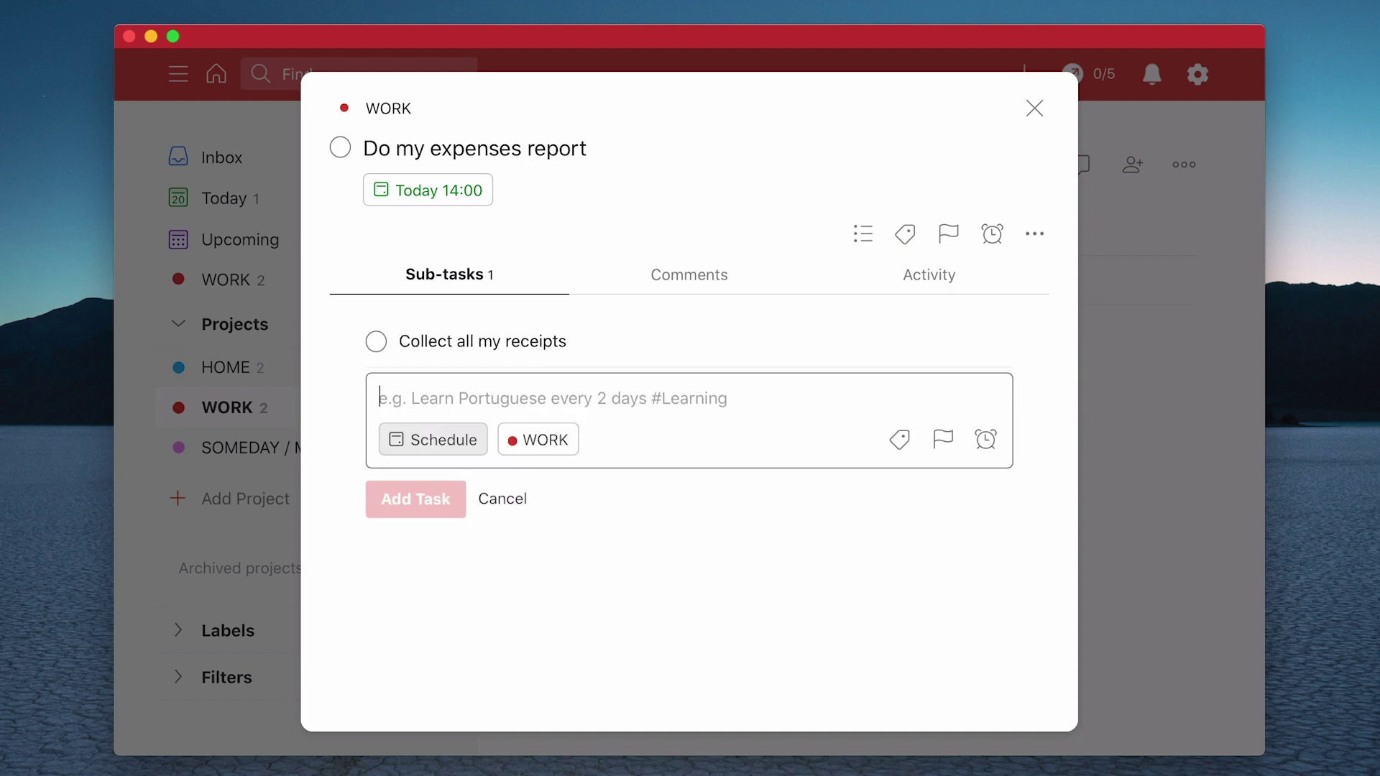
text(A)
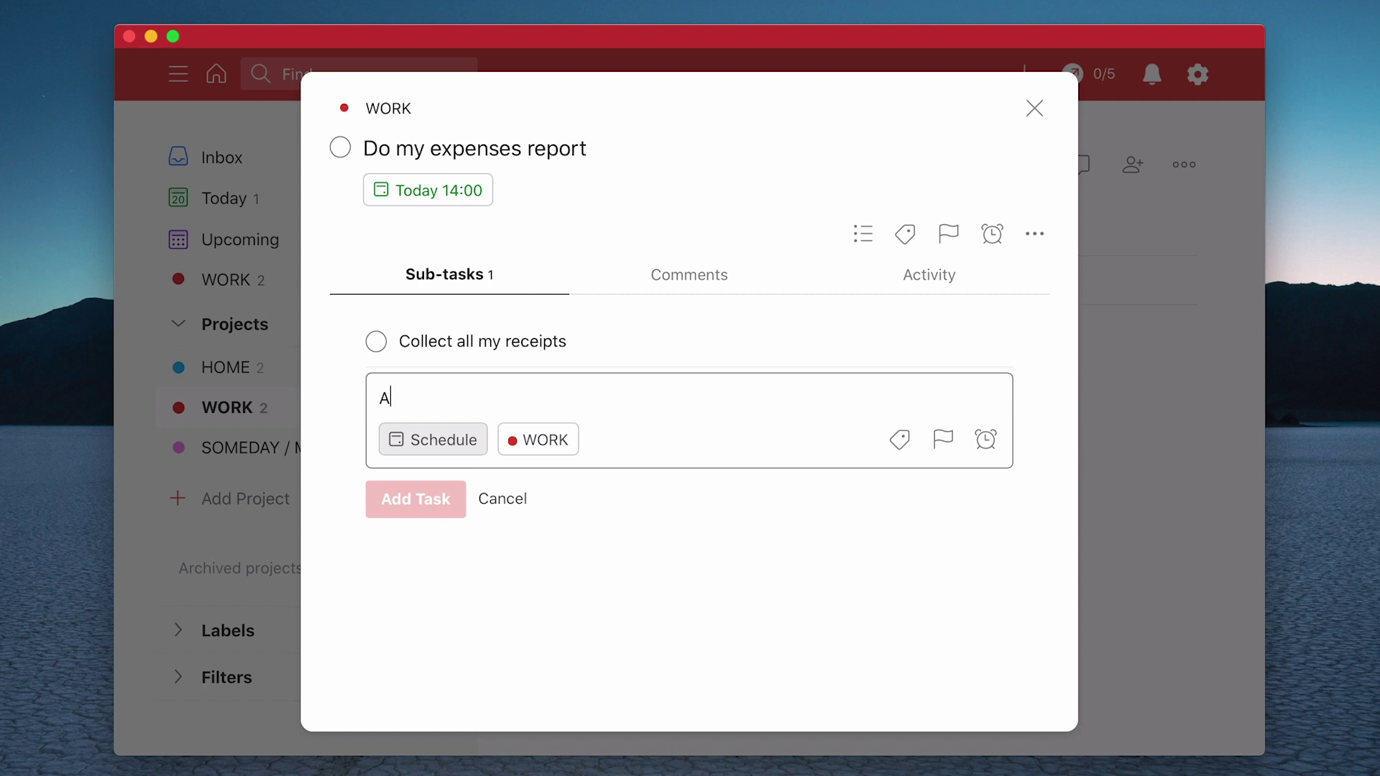
text(sk Fi)
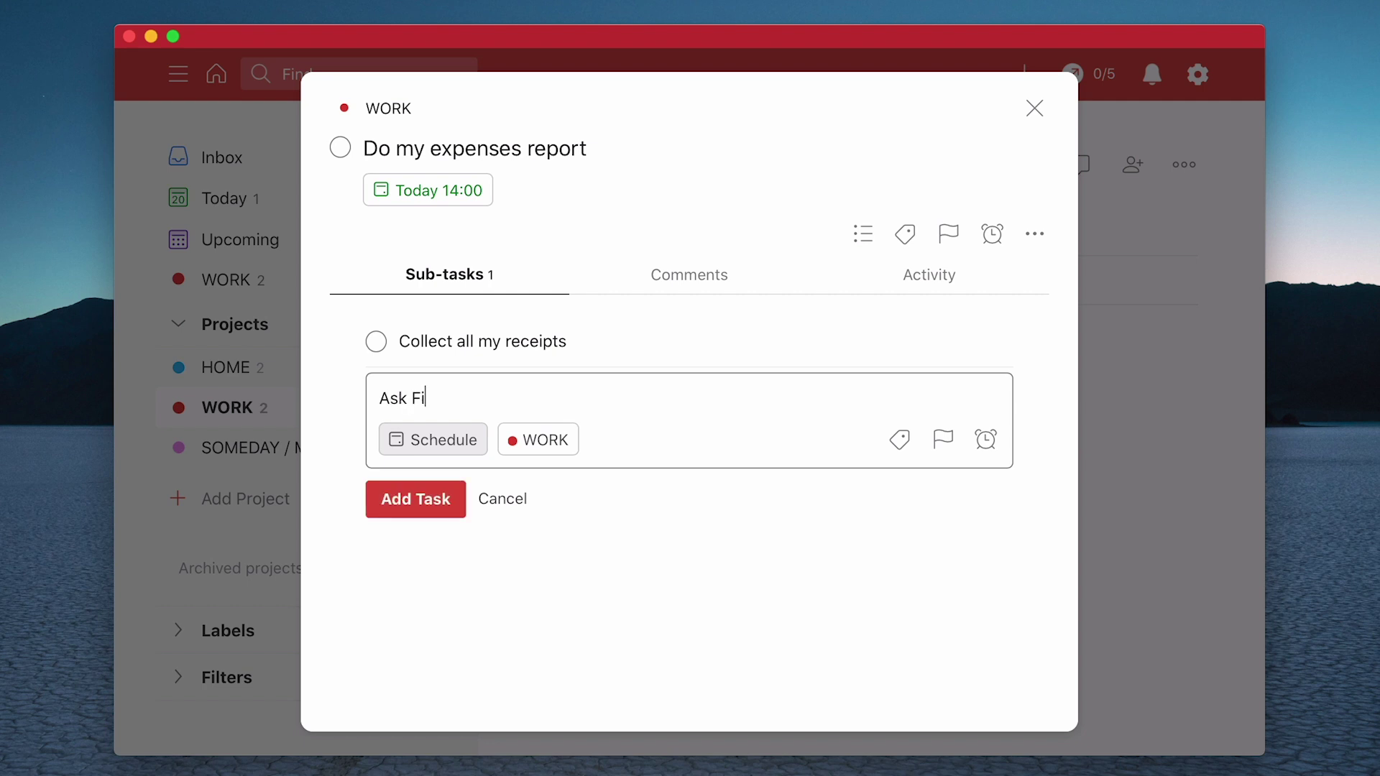
text(nance team for new )
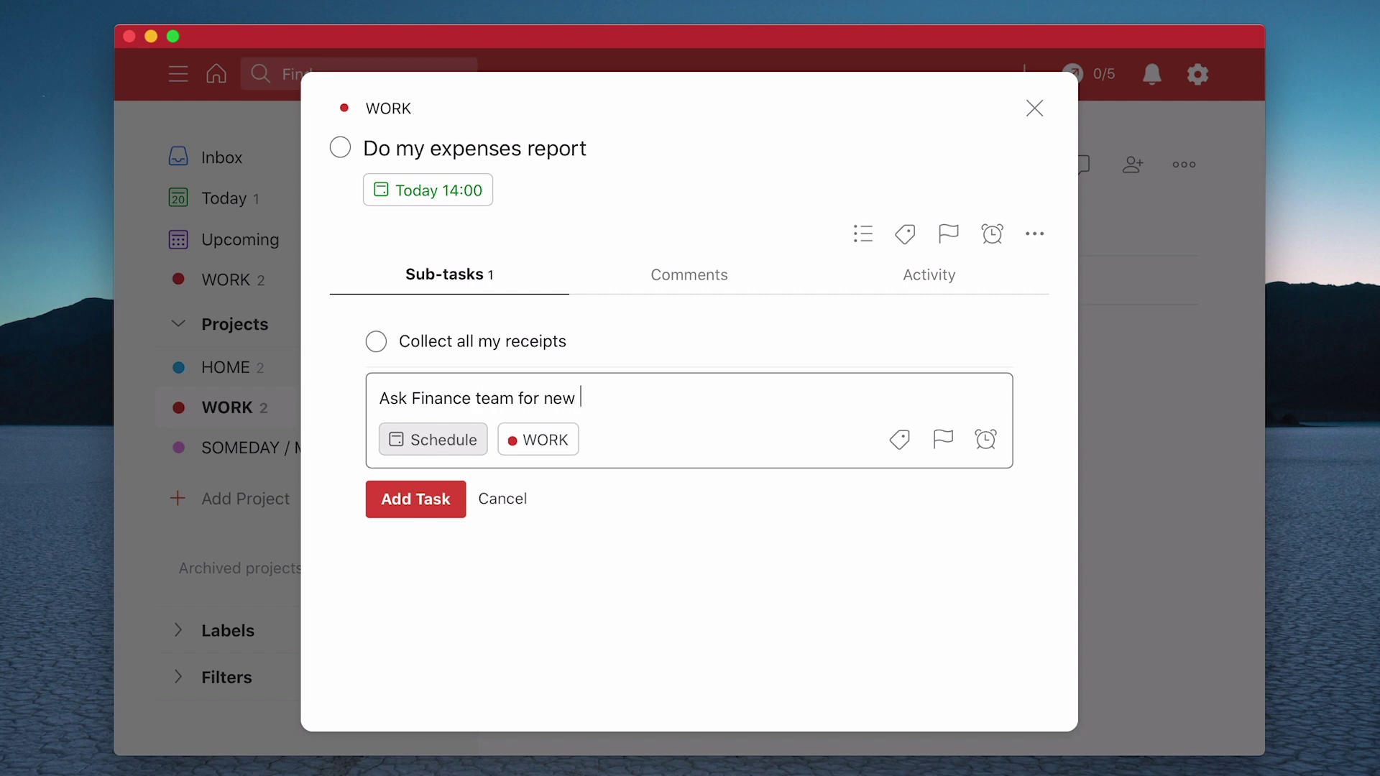
text(expense report)
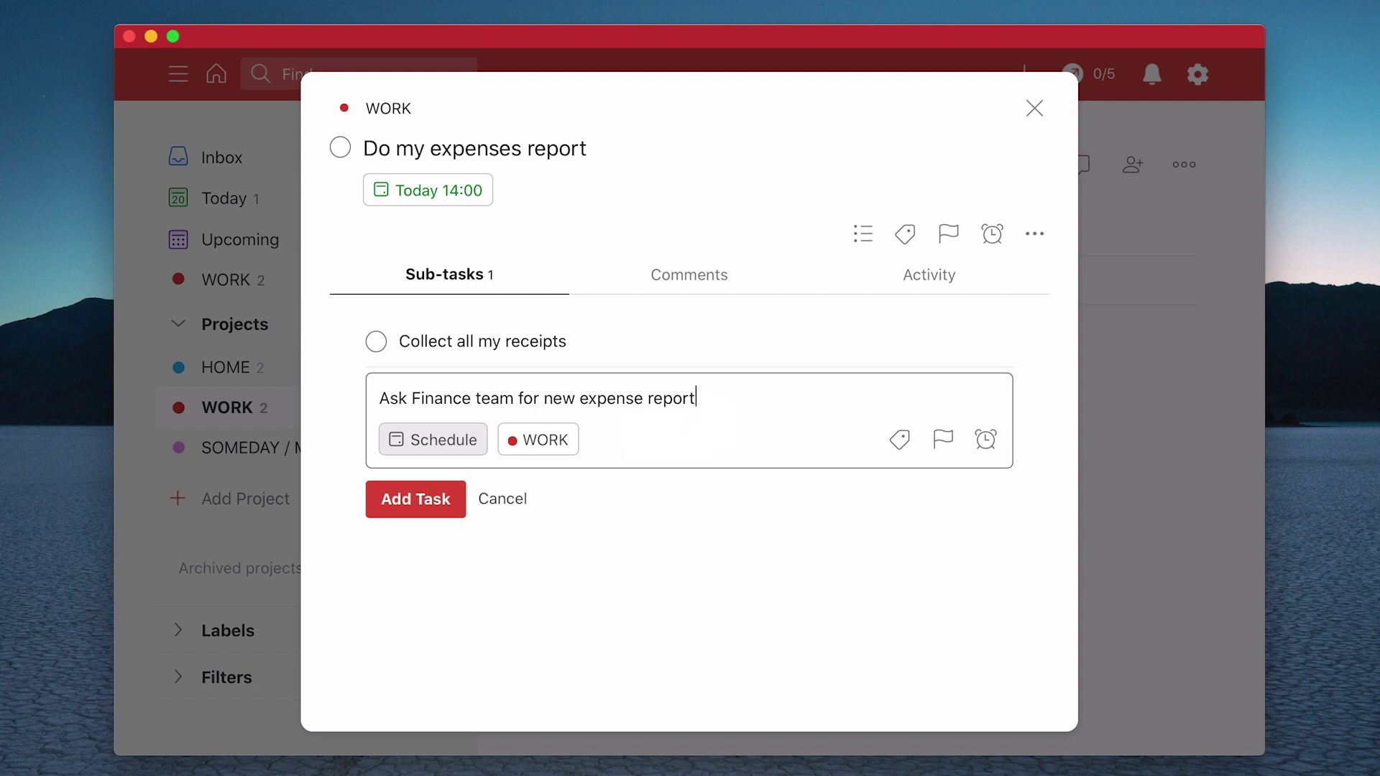
key(Return)
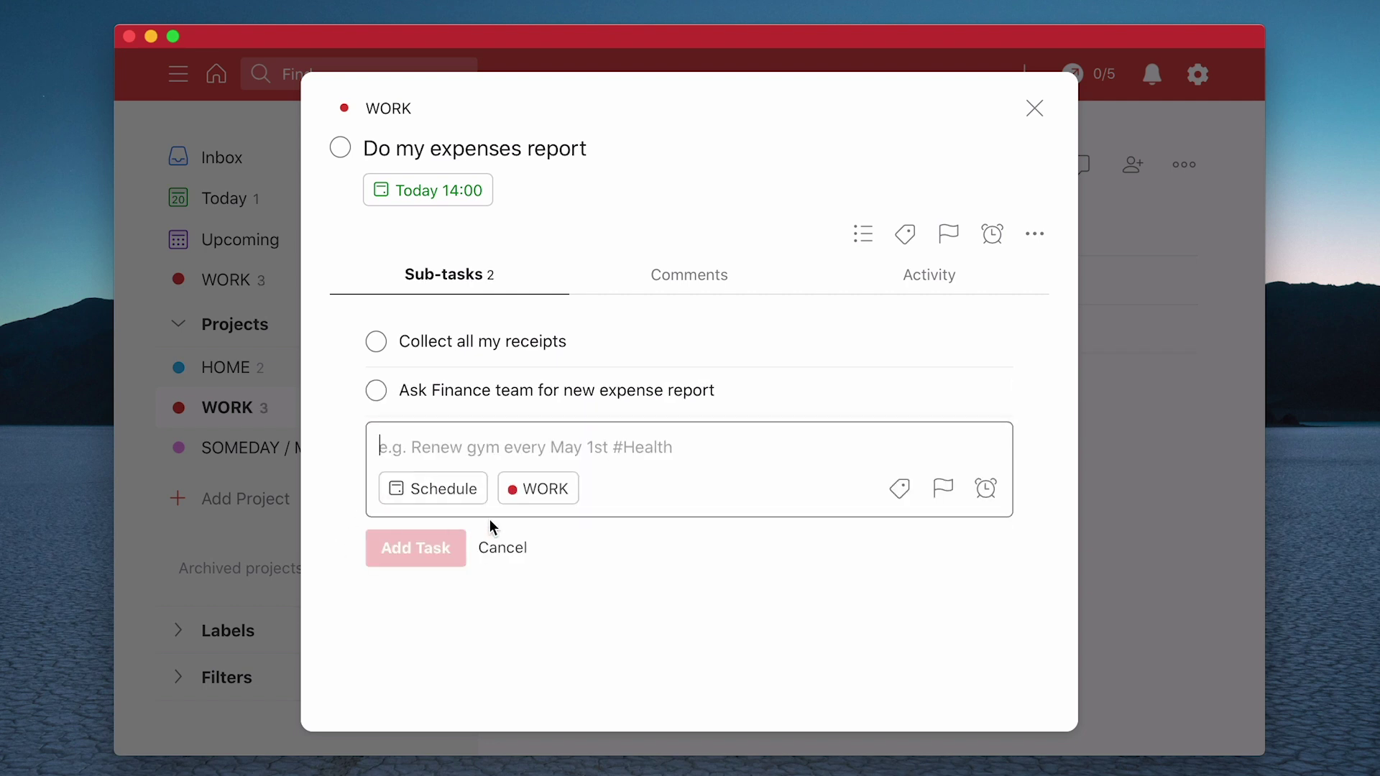
click(503, 549)
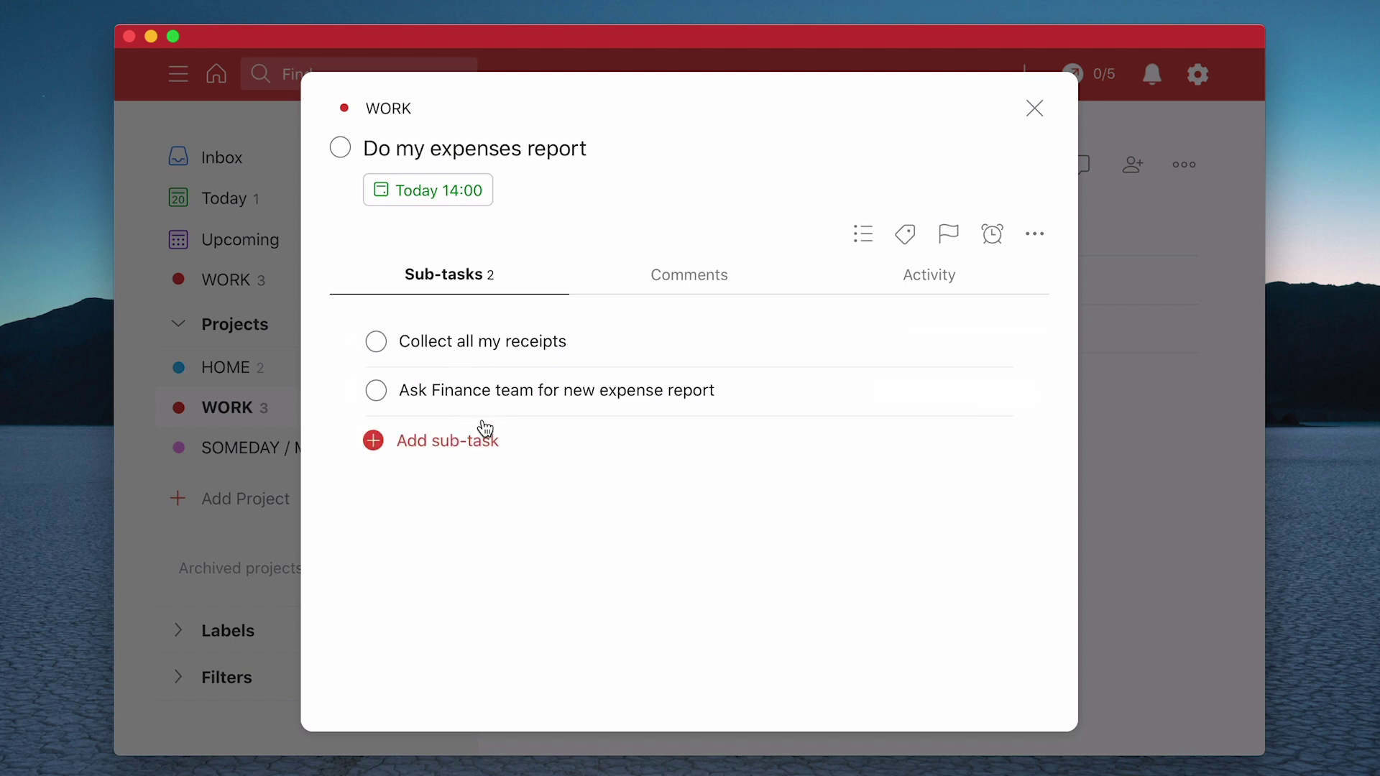
click(1035, 110)
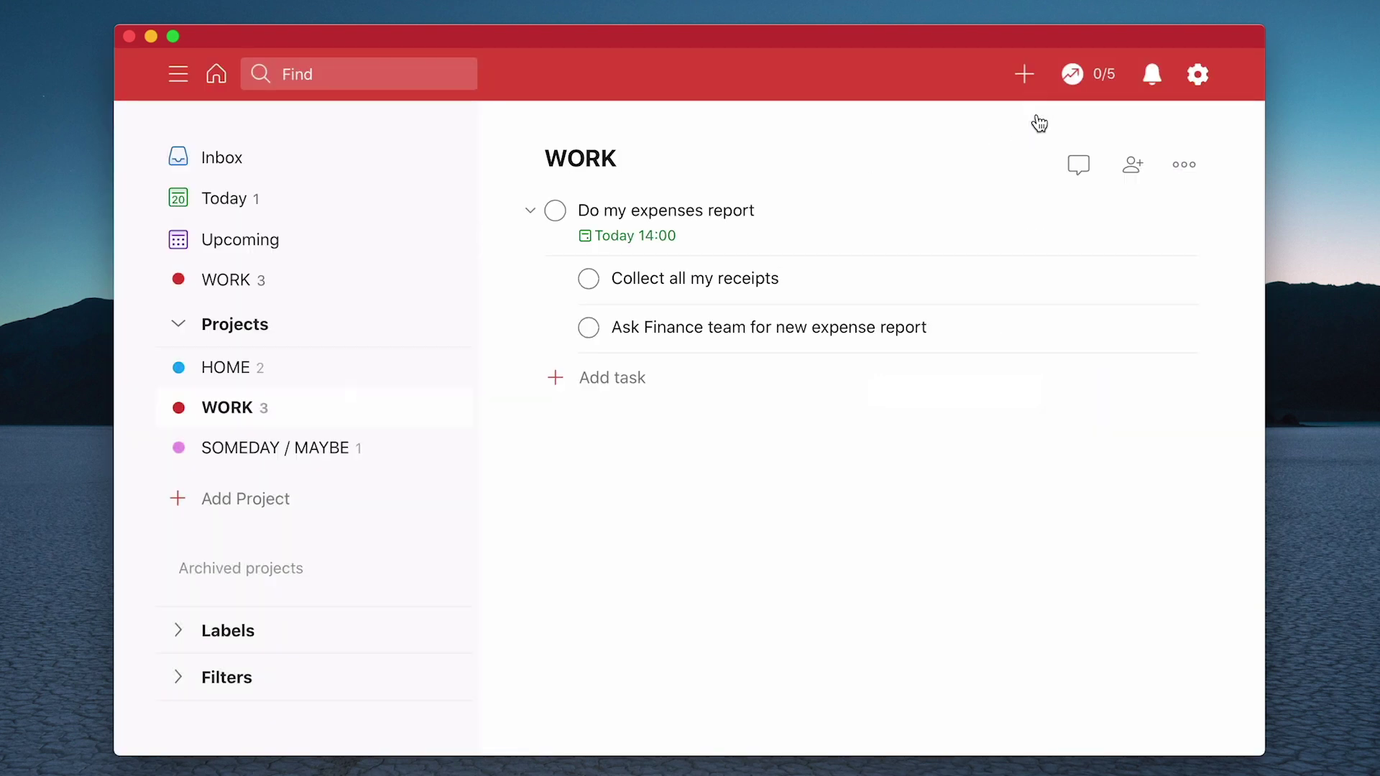
click(530, 212)
click(530, 212)
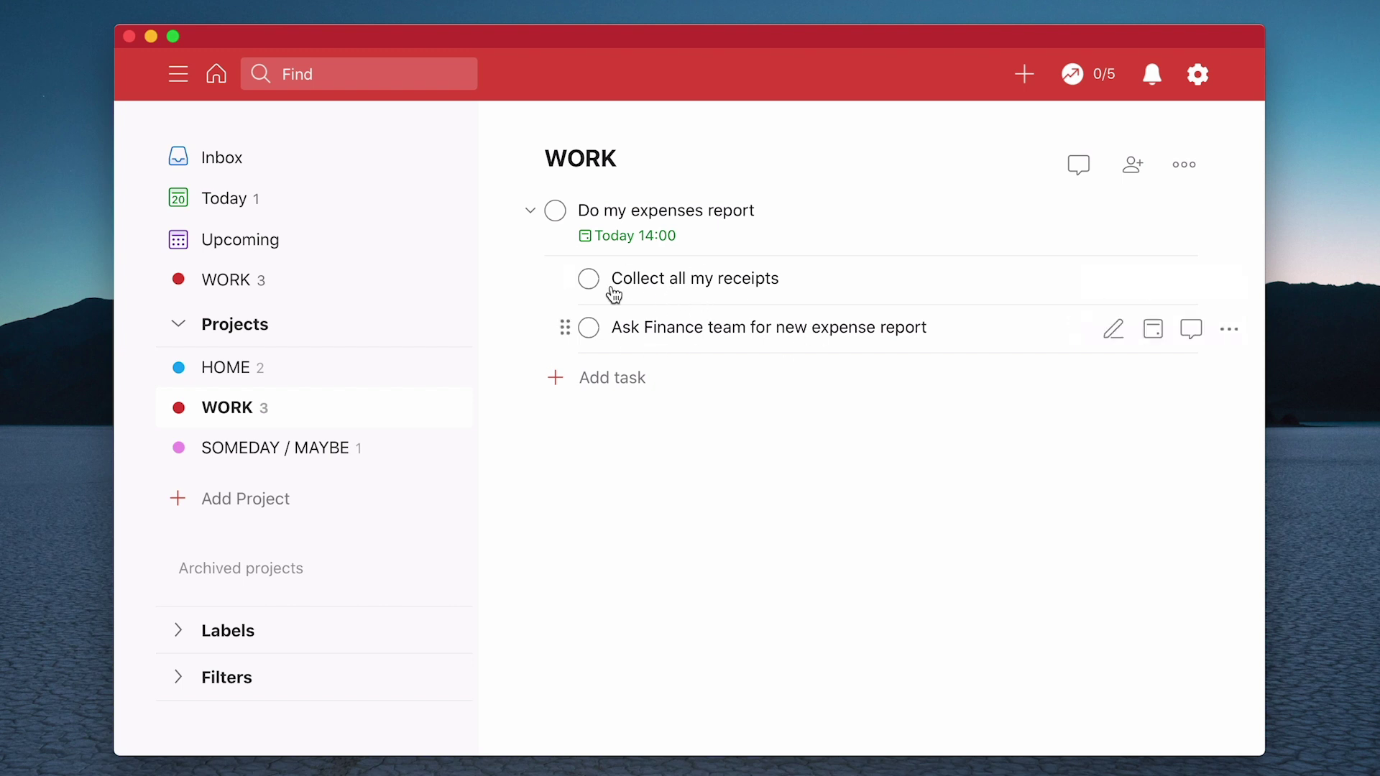
click(680, 287)
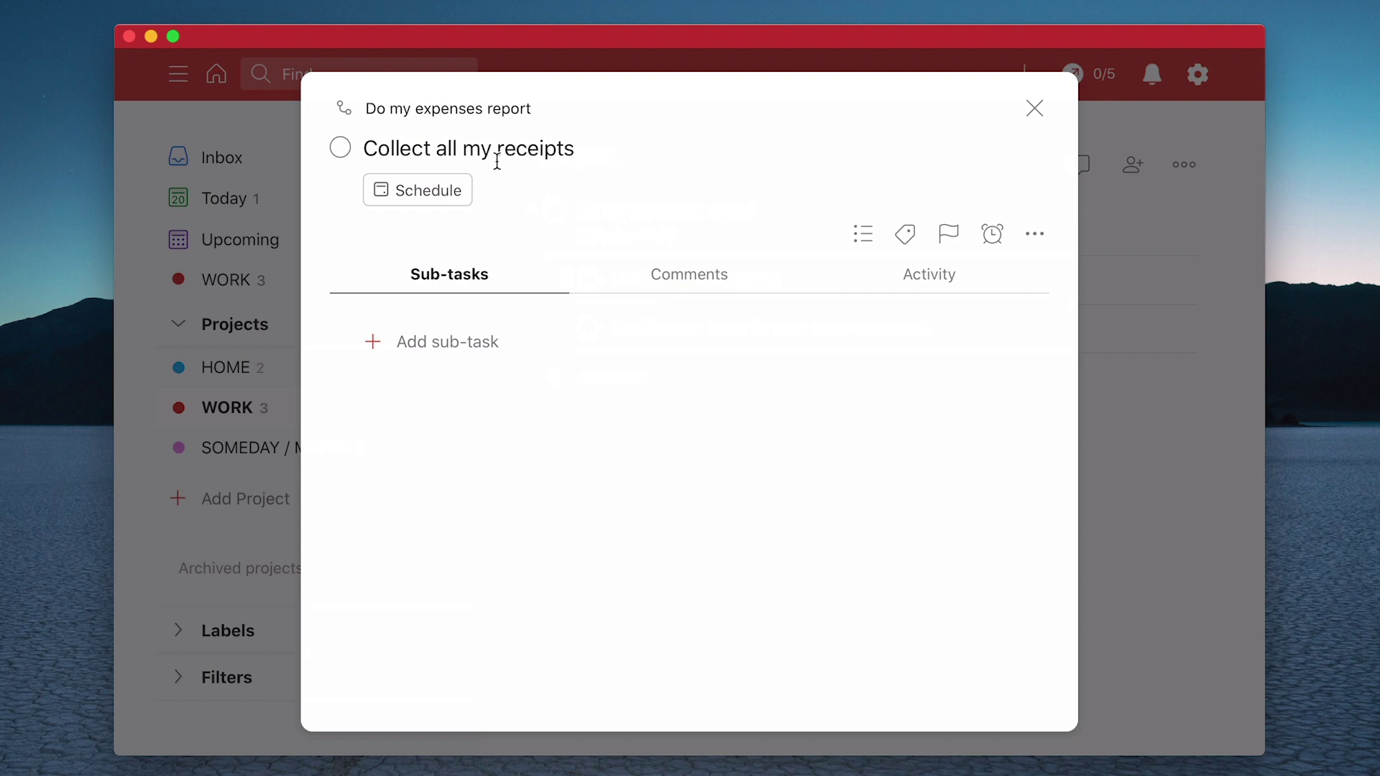
click(494, 113)
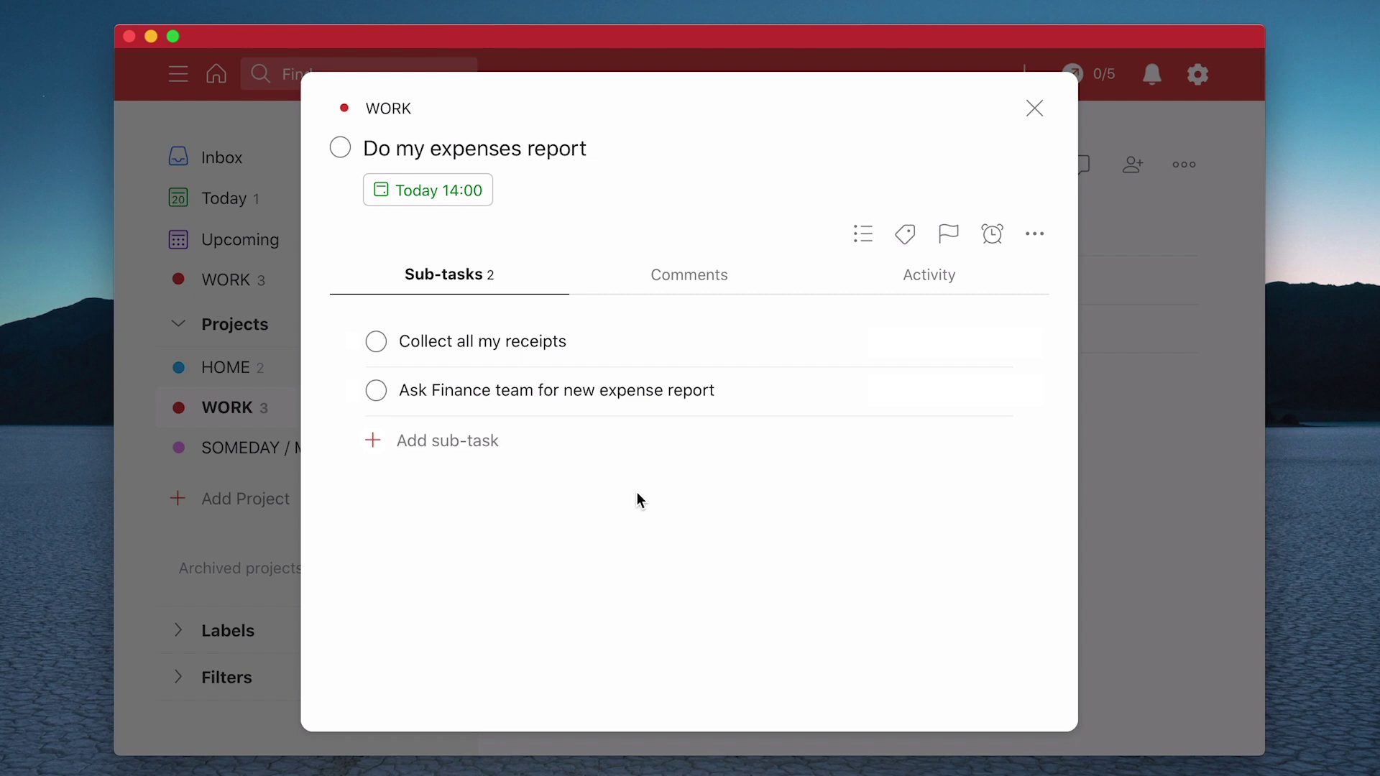
Complete the 'Collect all my receipts' sub-task and reopen Do my expenses report's priority choices.
click(1036, 110)
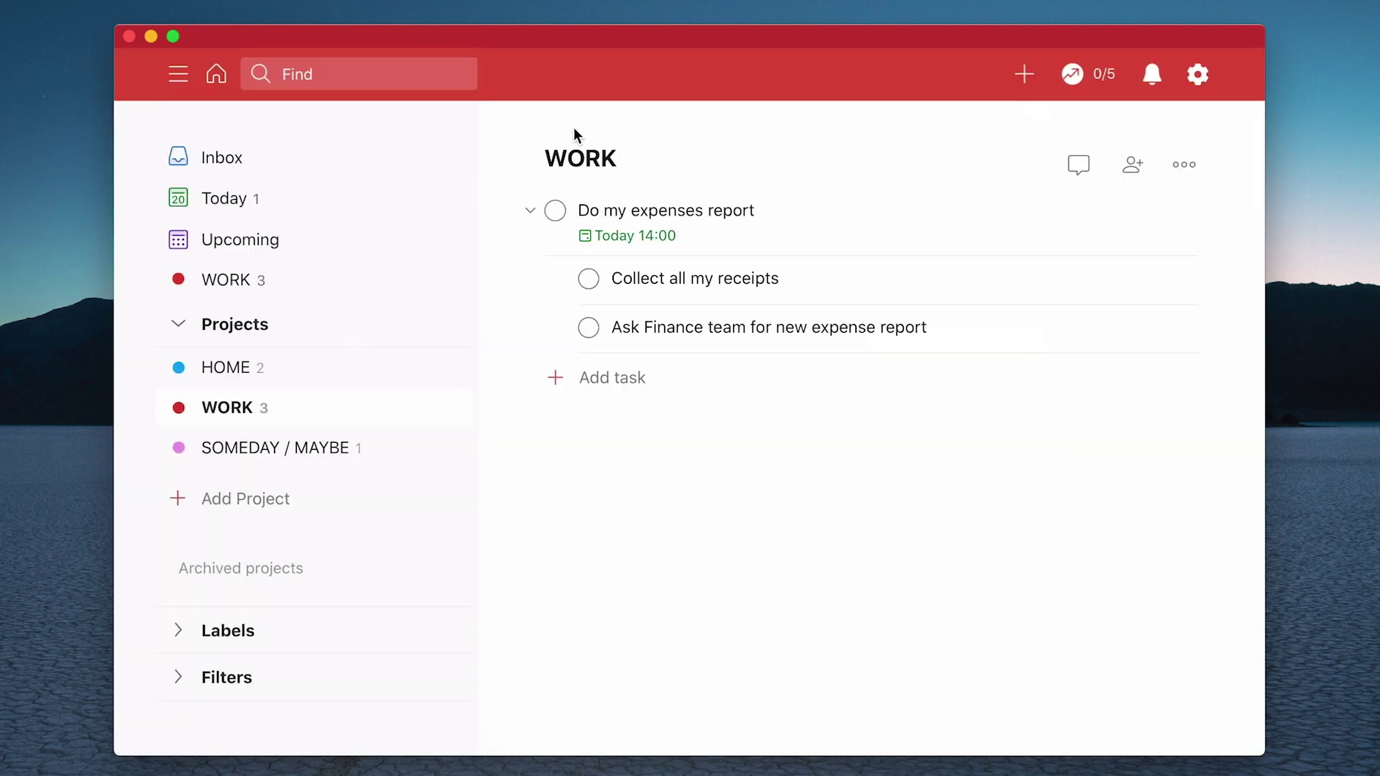
click(590, 283)
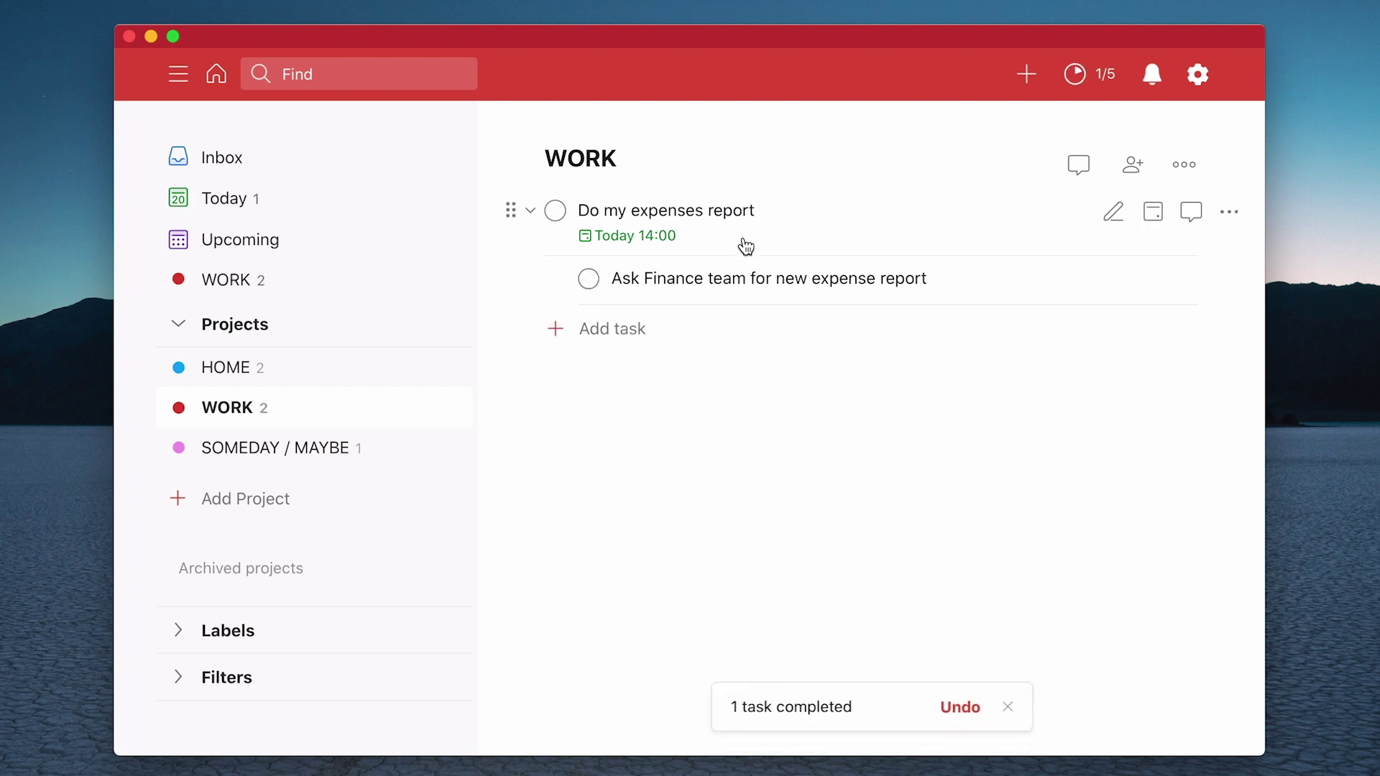
click(734, 215)
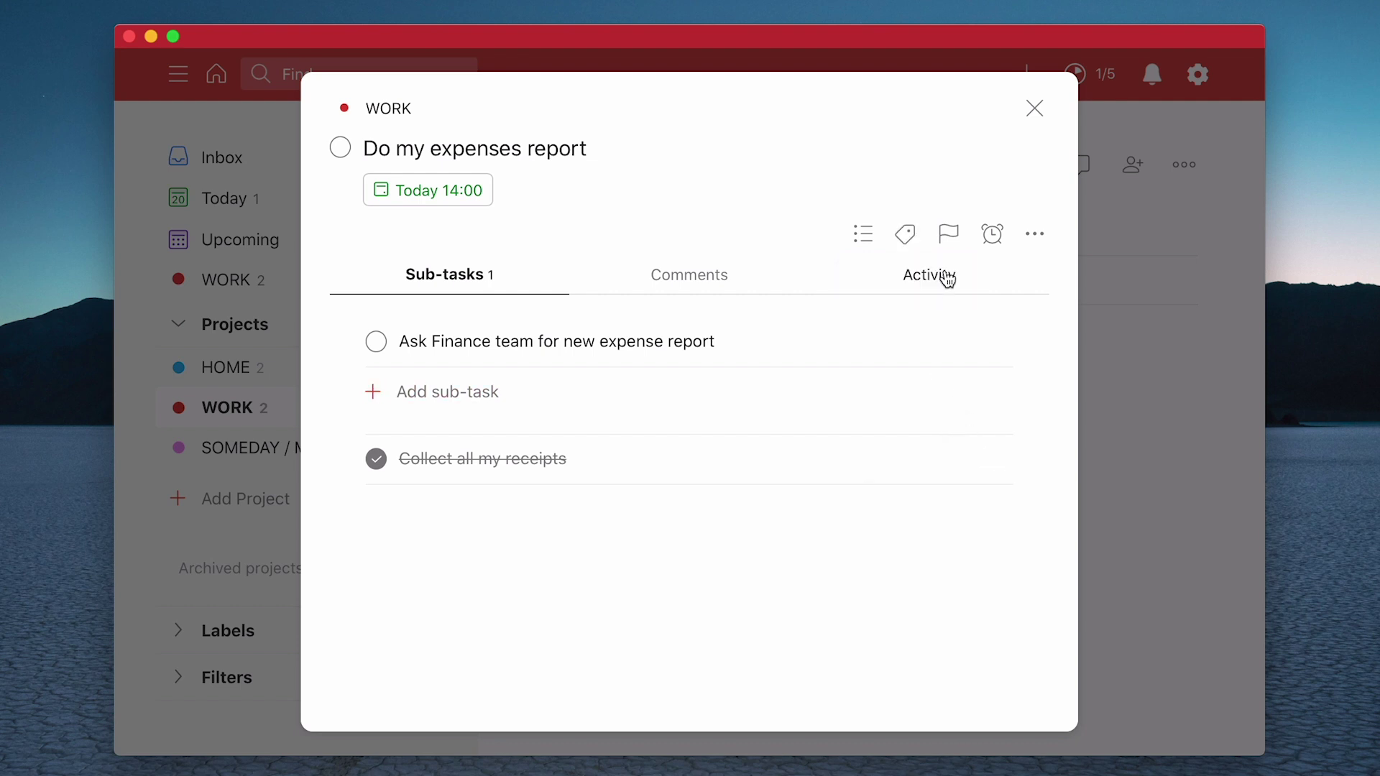
click(948, 234)
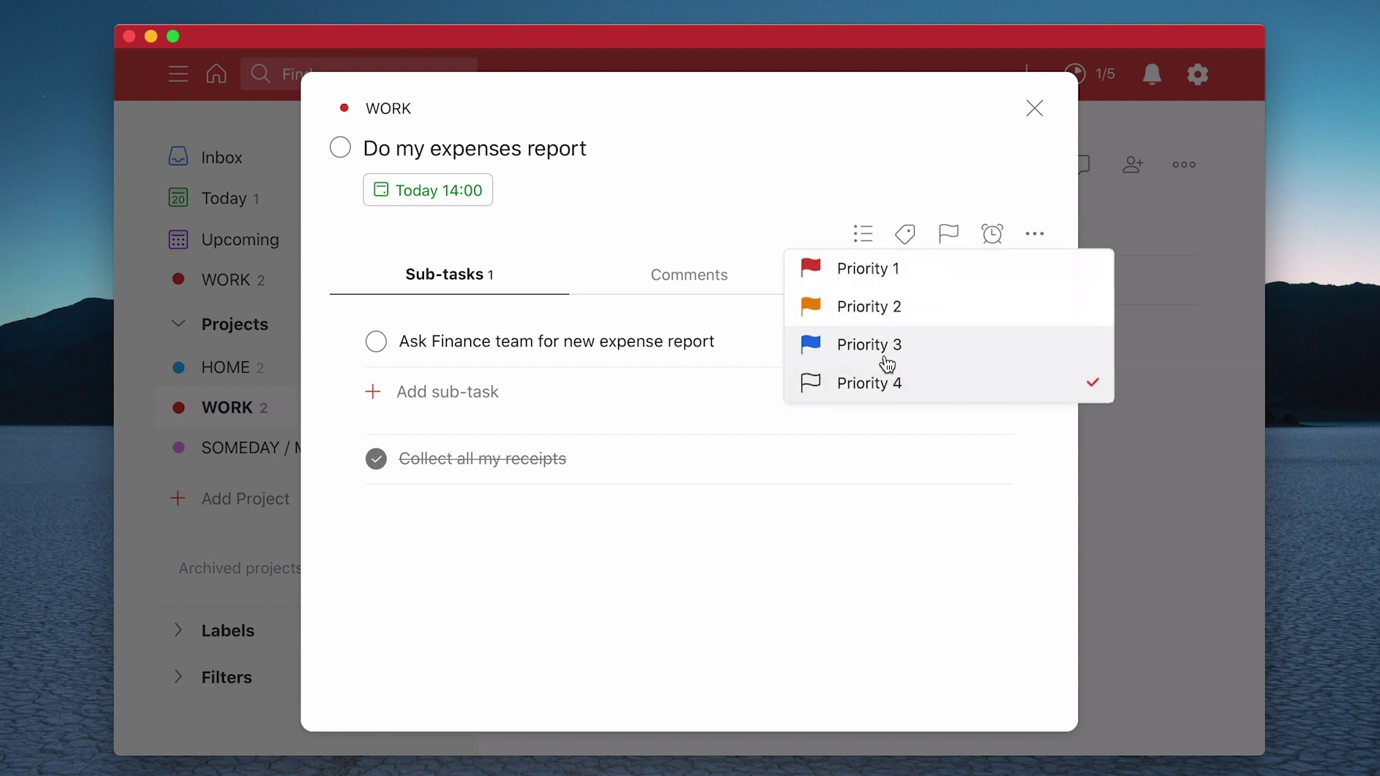
Give Do my expenses report Priority 2 and close its details.
click(888, 317)
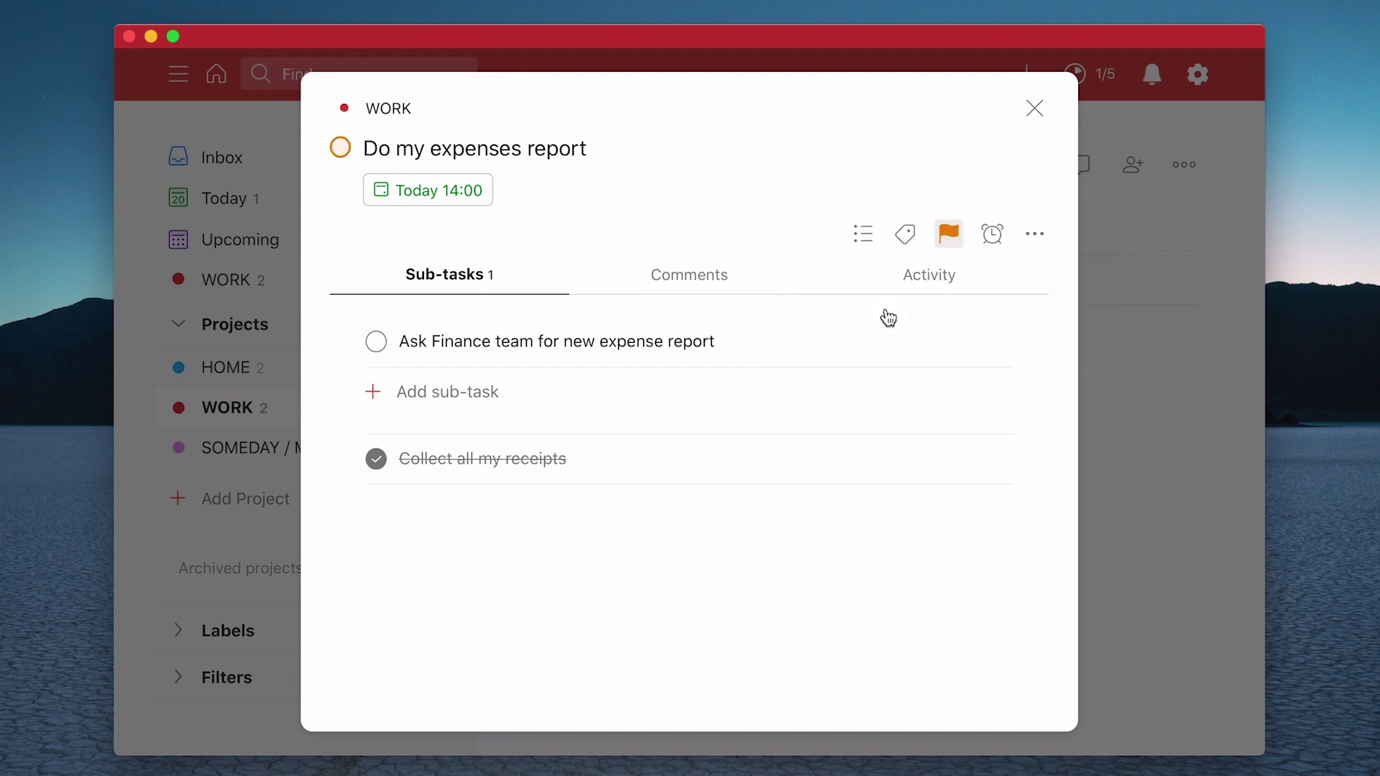
click(1036, 237)
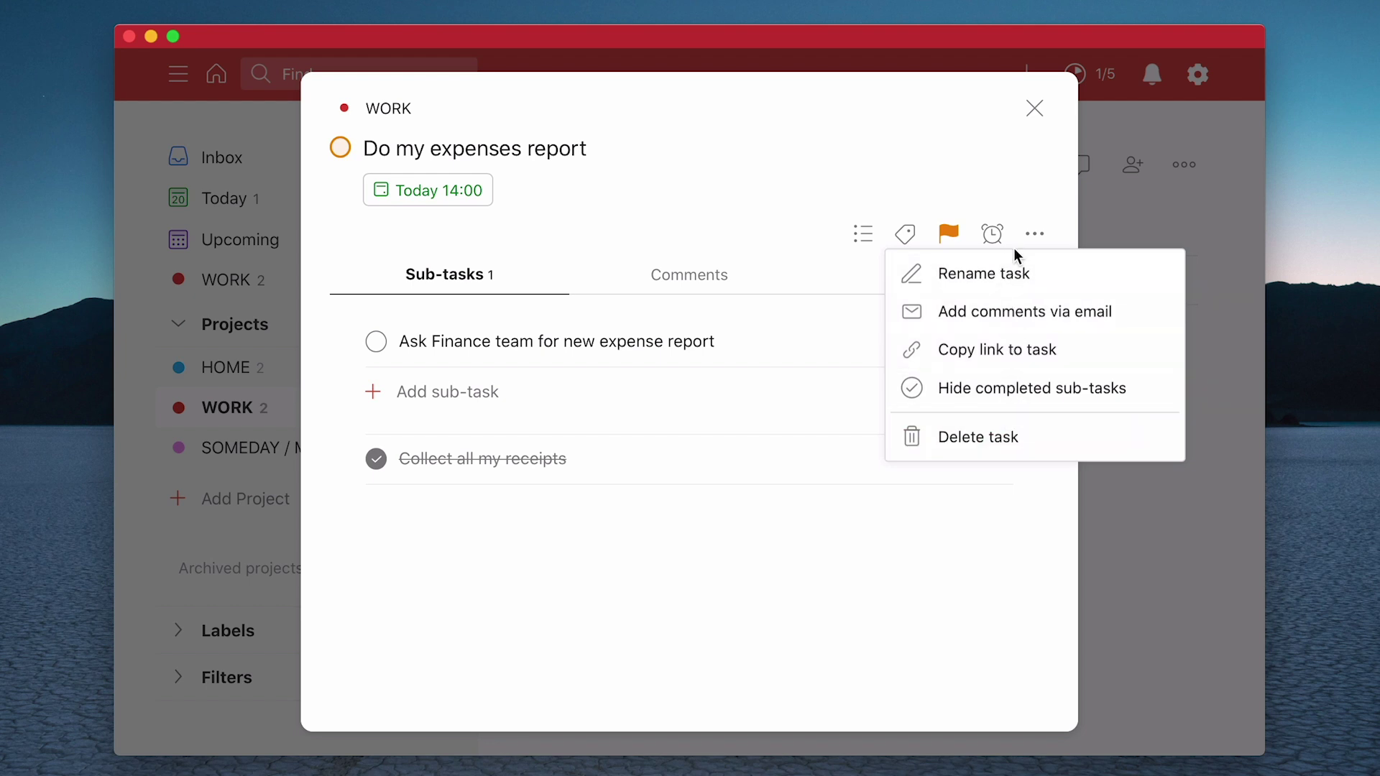
click(1030, 136)
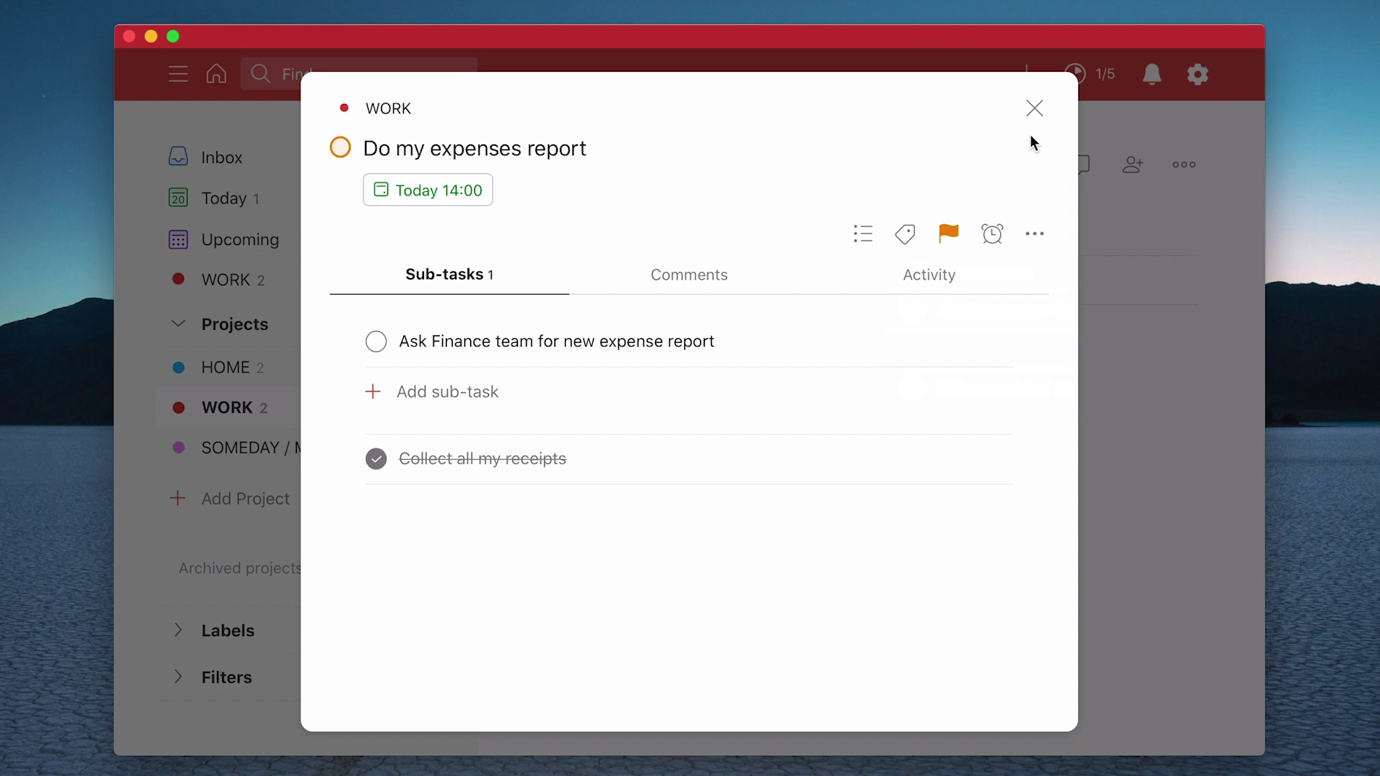
click(1036, 109)
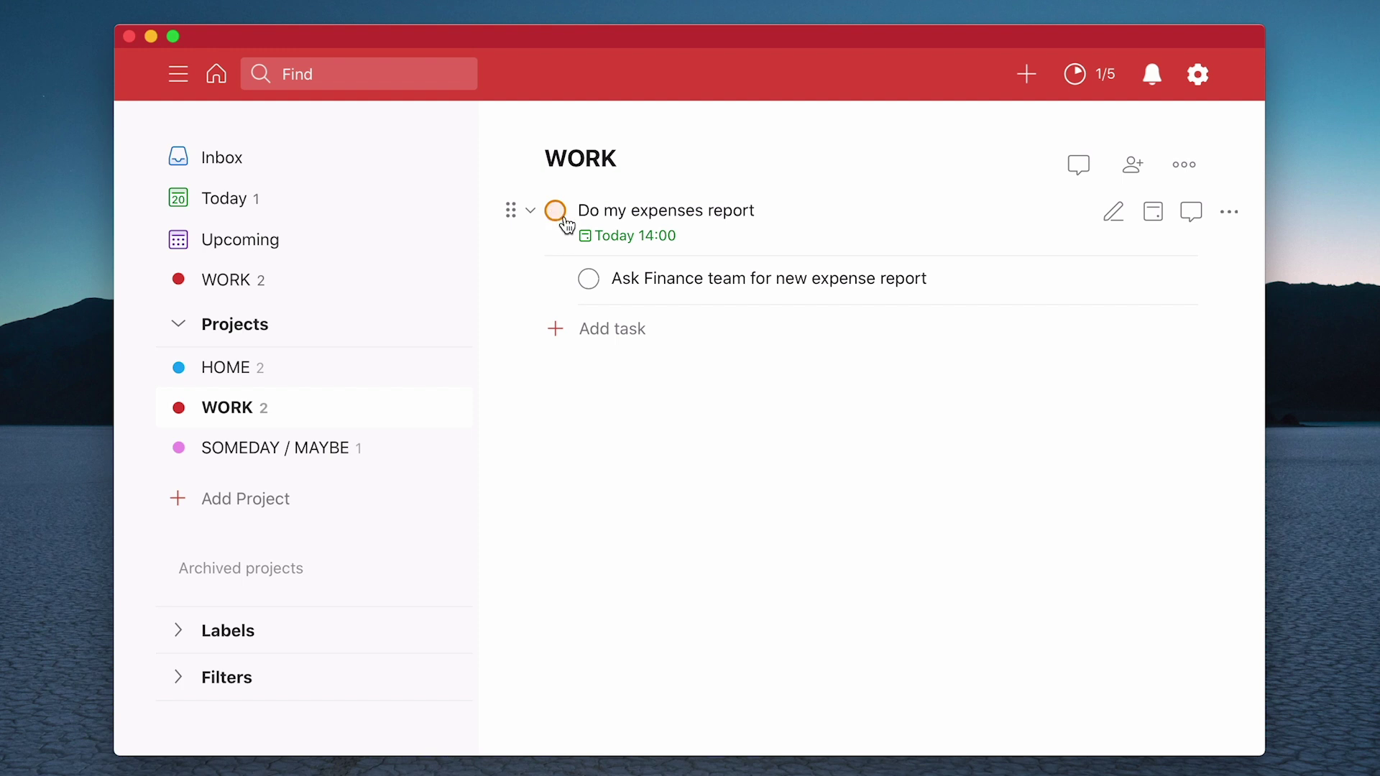
Collapse the expenses report's sub-tasks and switch to HOME, briefly viewing Buy Barney some more medicine.
click(531, 213)
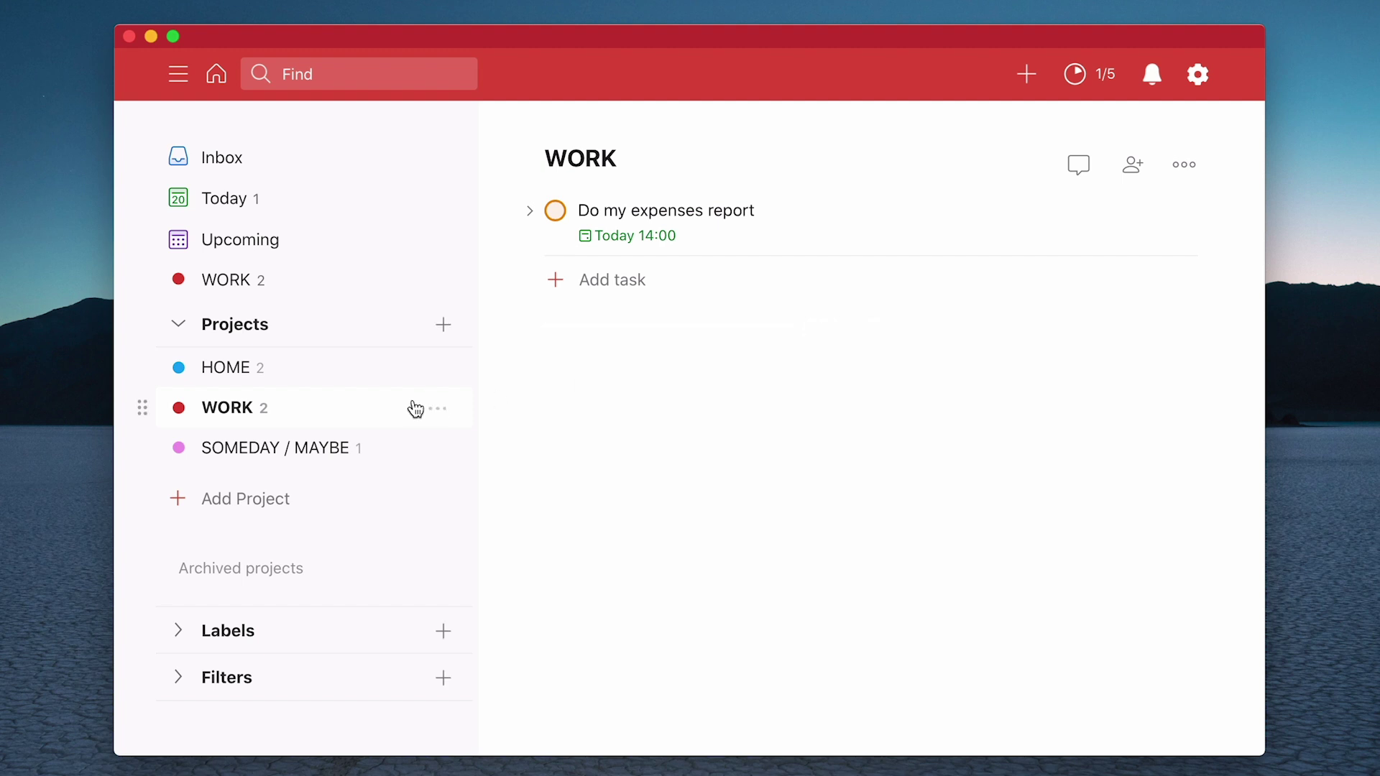
click(230, 374)
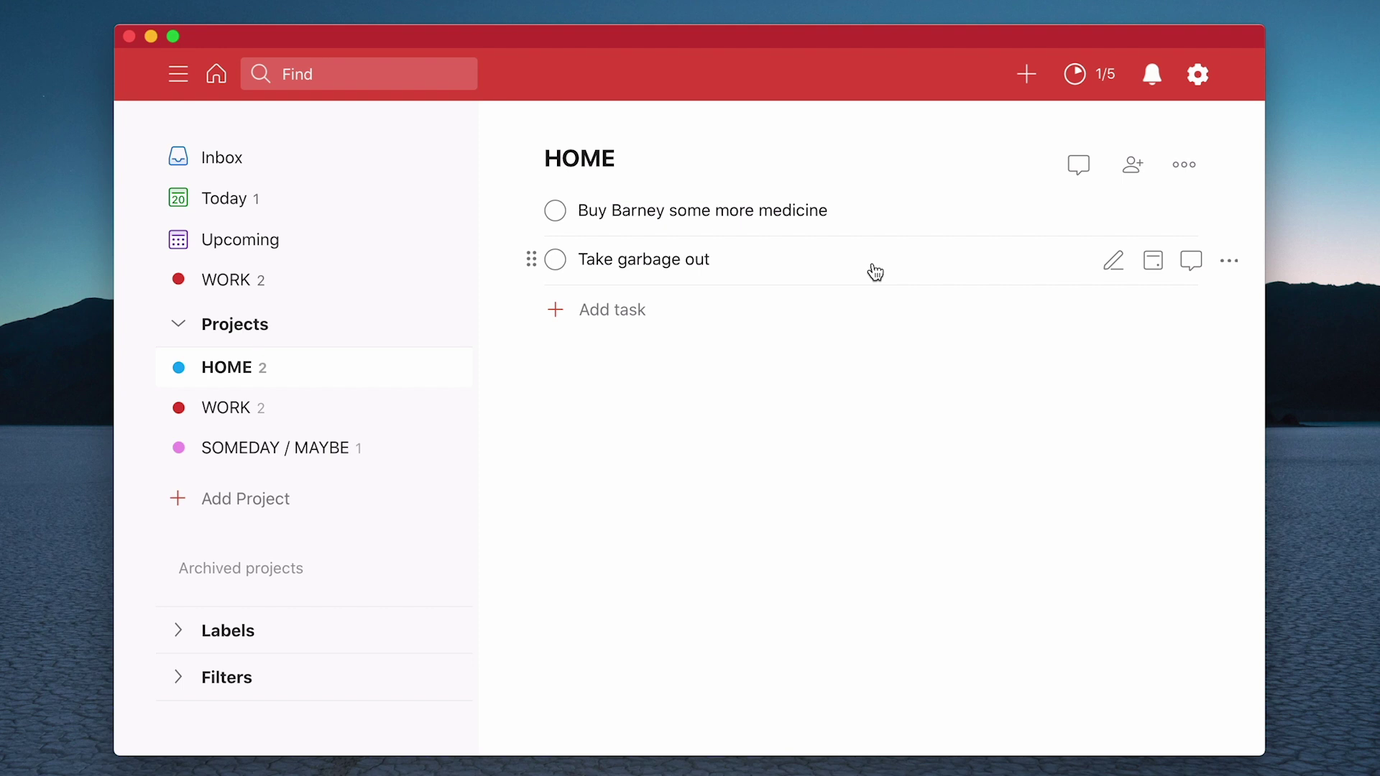
click(769, 212)
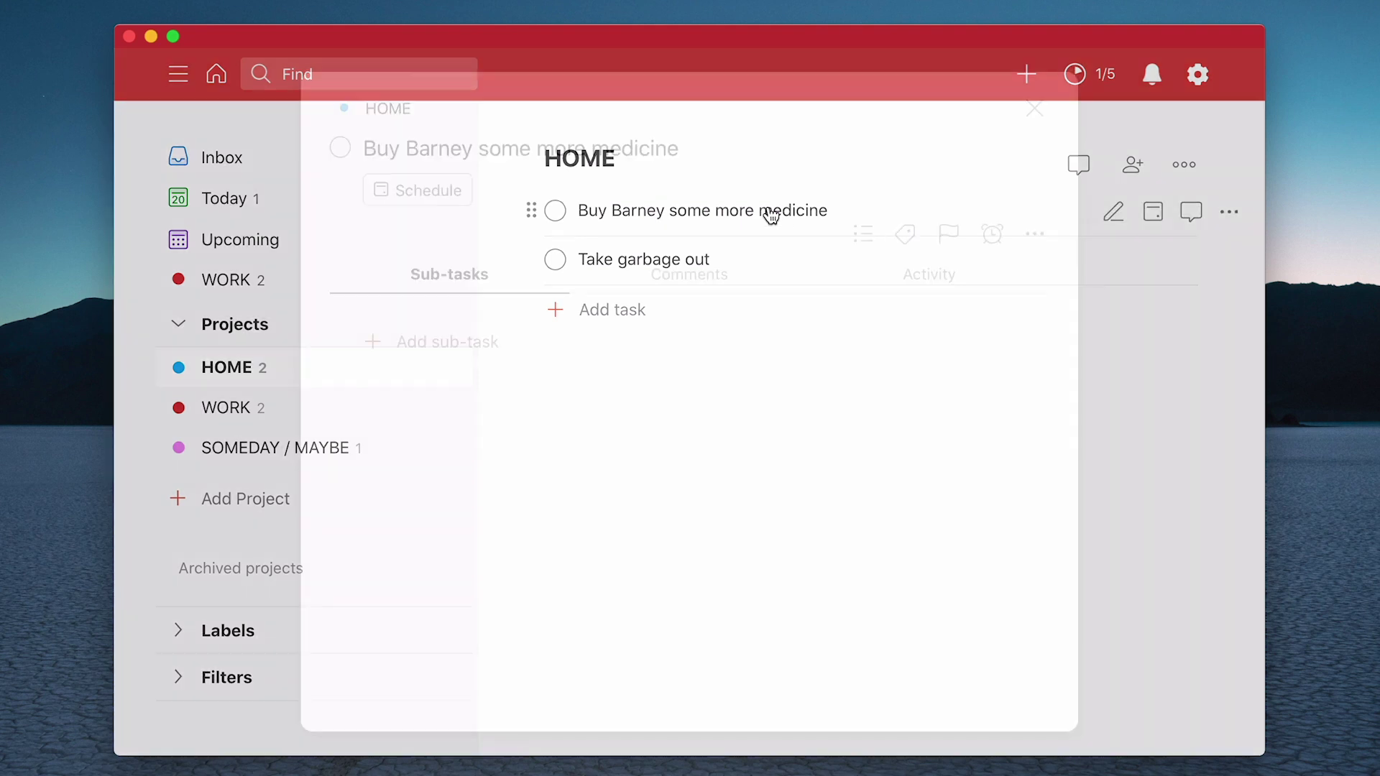
click(1035, 108)
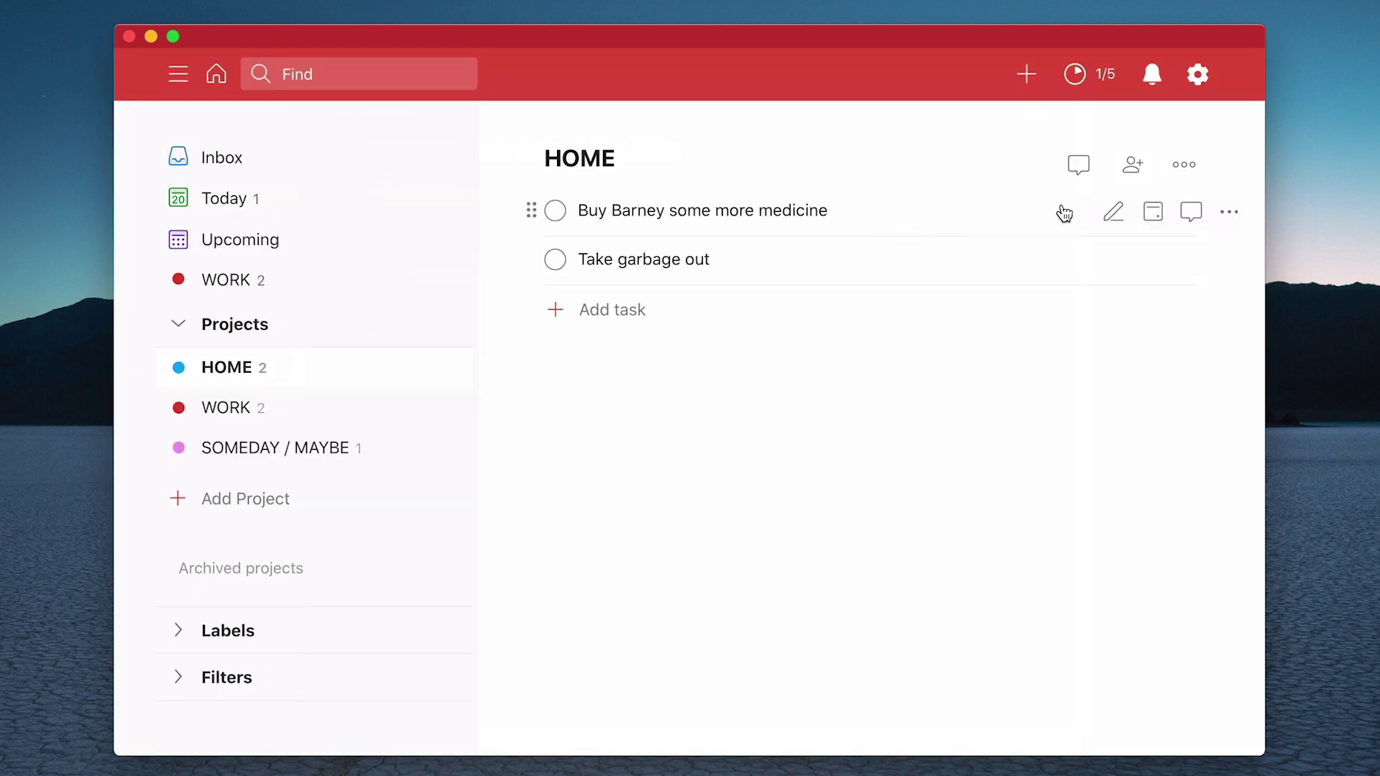
Save Buy Barney some more medicine with priority p3, due tomorrow.
click(1114, 213)
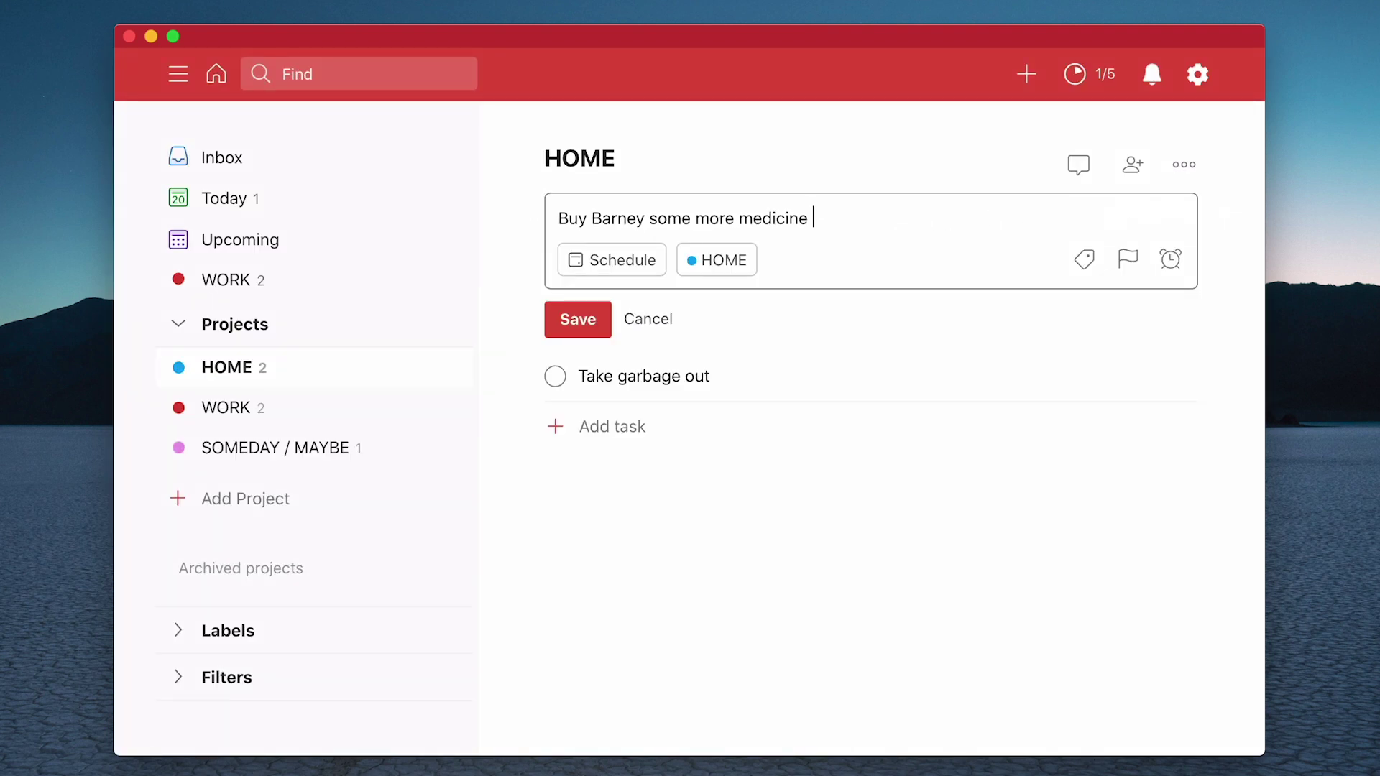
text(mon)
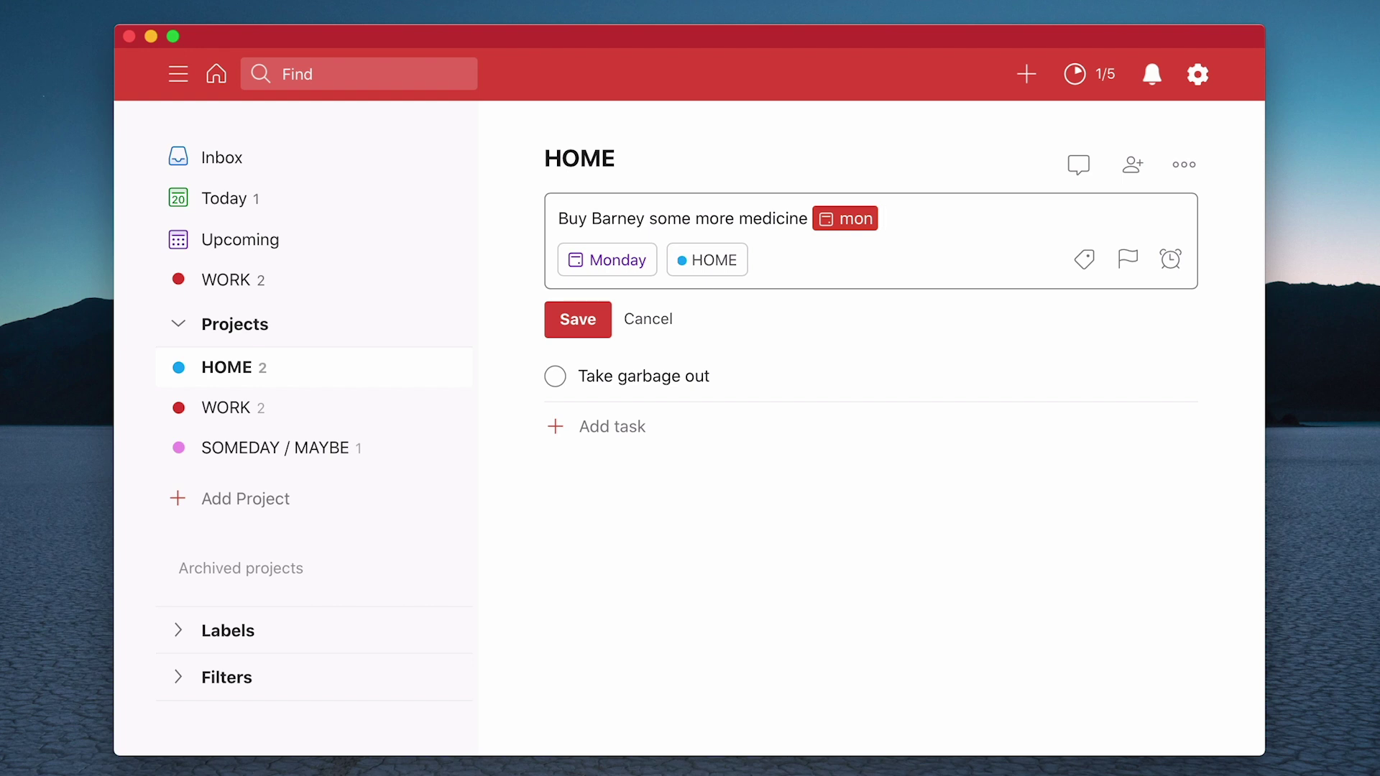
text( p)
text(3)
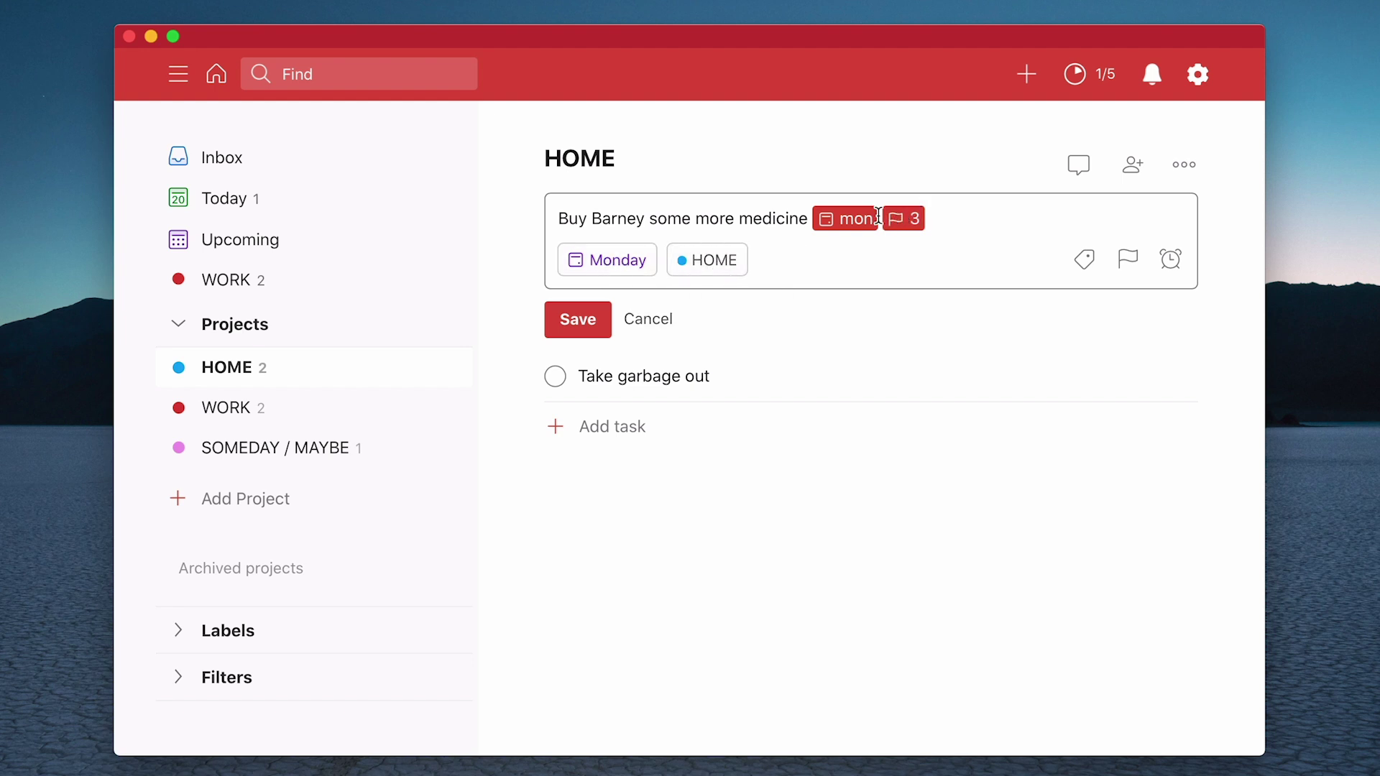
key(BackSpace)
key(BackSpace)
key(BackSpace)
key(BackSpace)
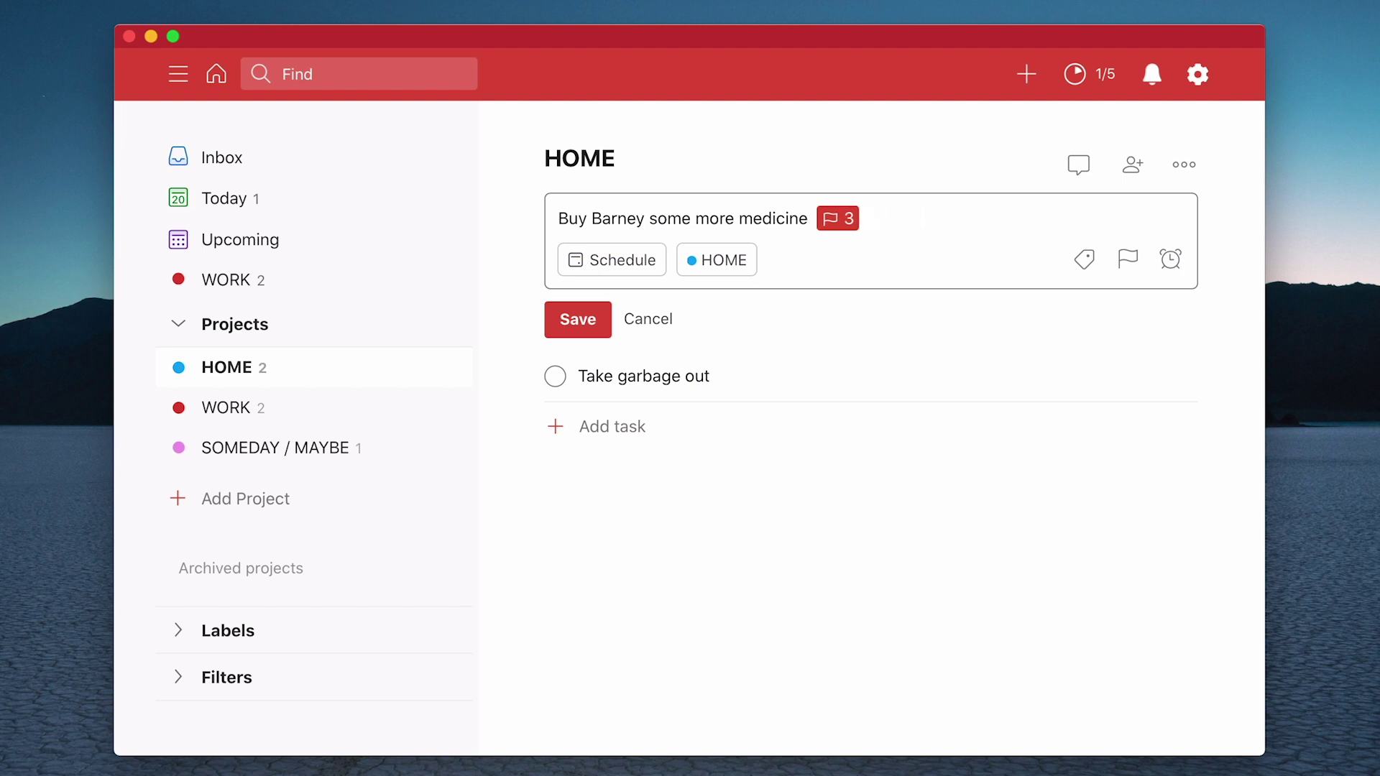
text(2 weeks)
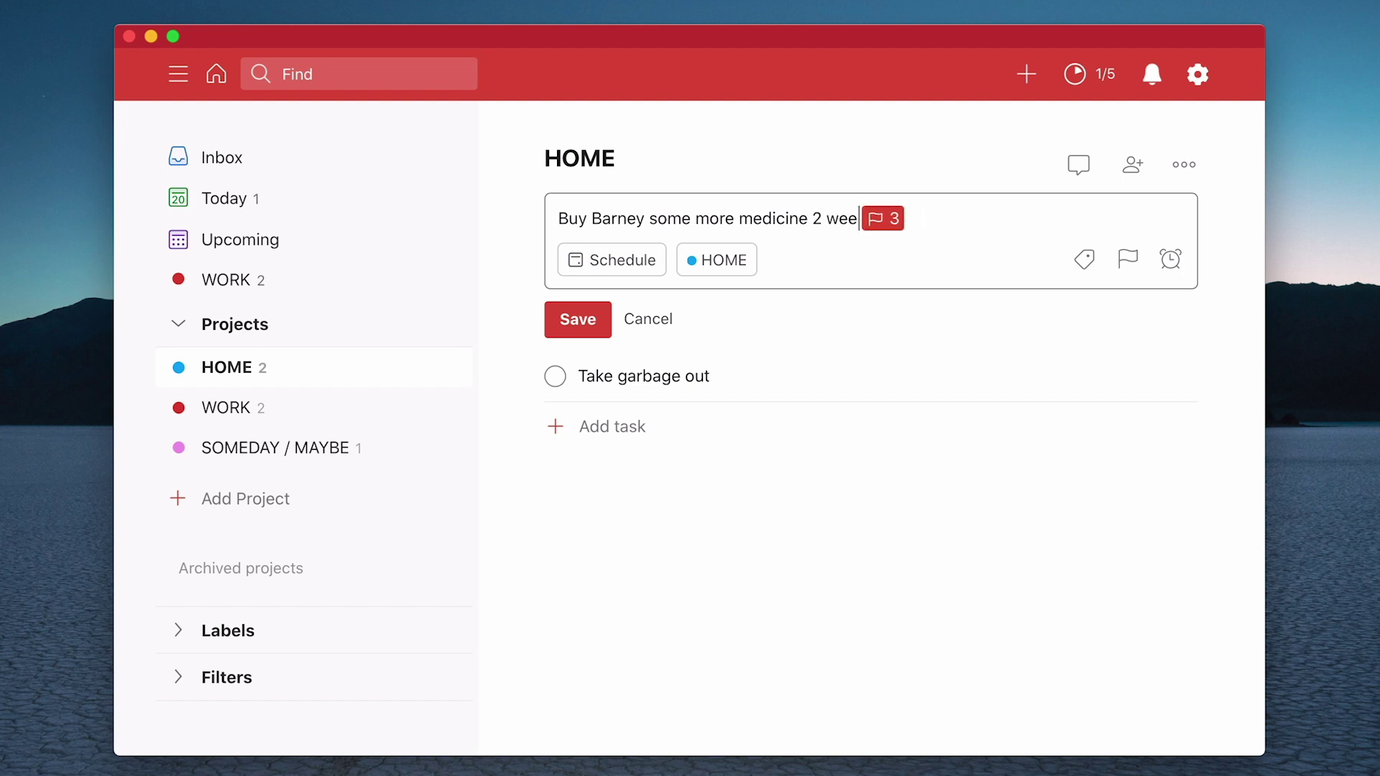
key(BackSpace)
key(BackSpace)
key(BackSpace)
key(BackSpace)
key(BackSpace)
key(BackSpace)
key(BackSpace)
text(in )
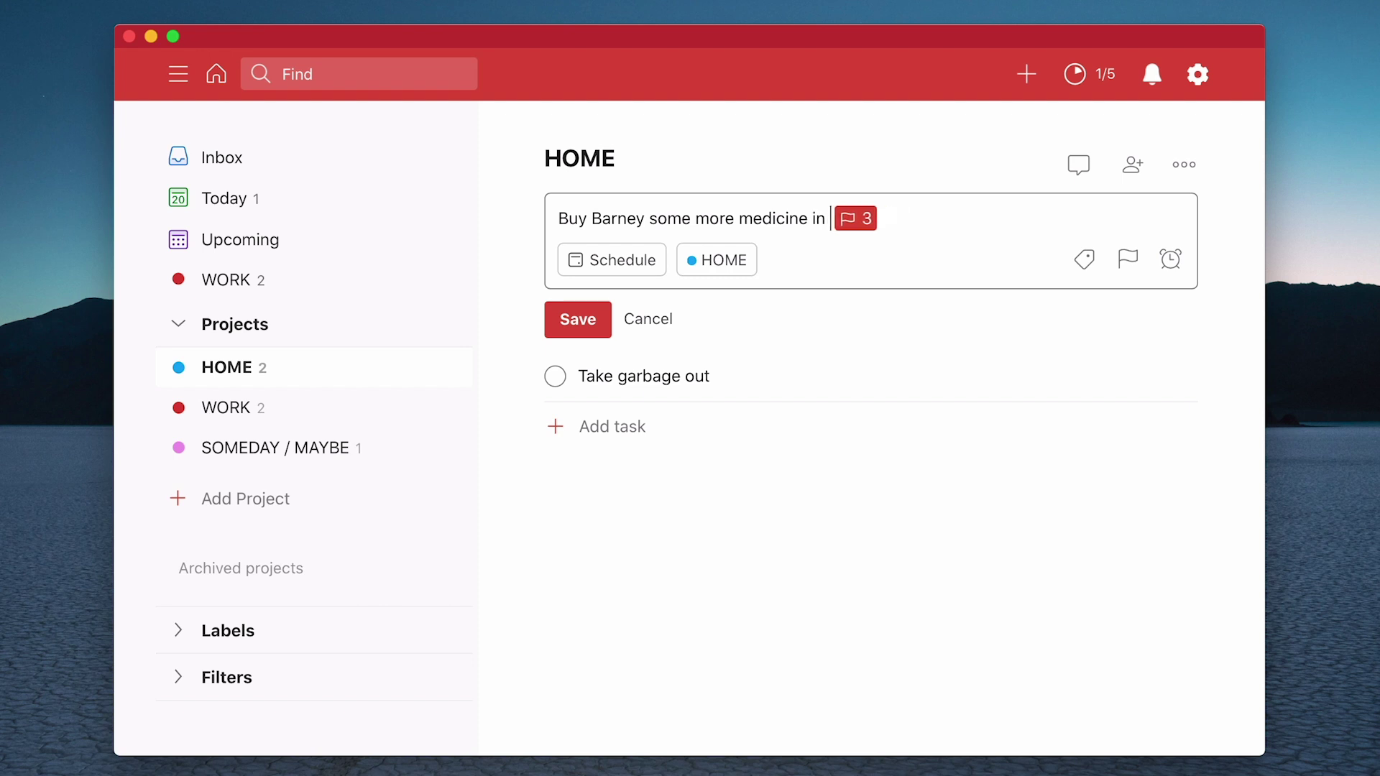
text(2 week)
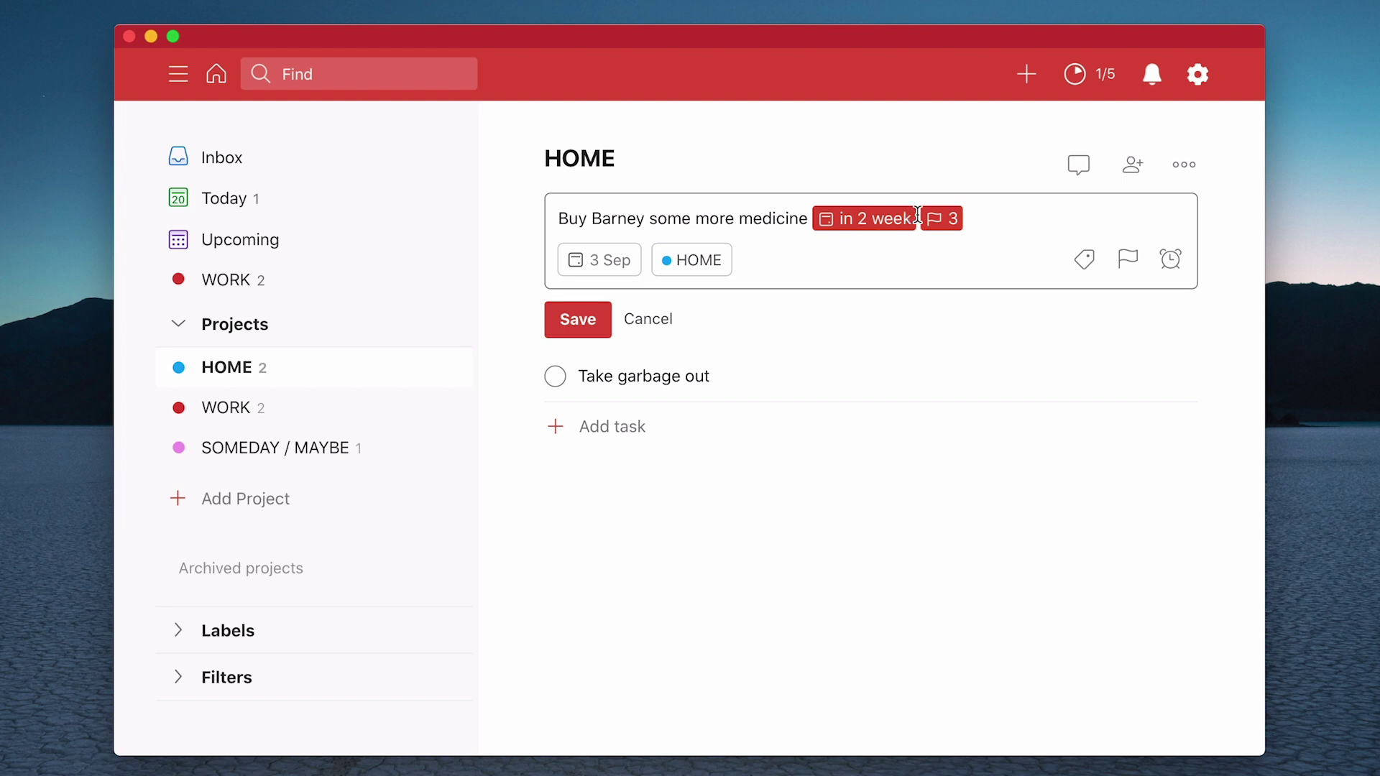
key(BackSpace)
key(BackSpace)
key(BackSpace)
key(BackSpace)
key(BackSpace)
key(BackSpace)
key(BackSpace)
key(BackSpace)
key(BackSpace)
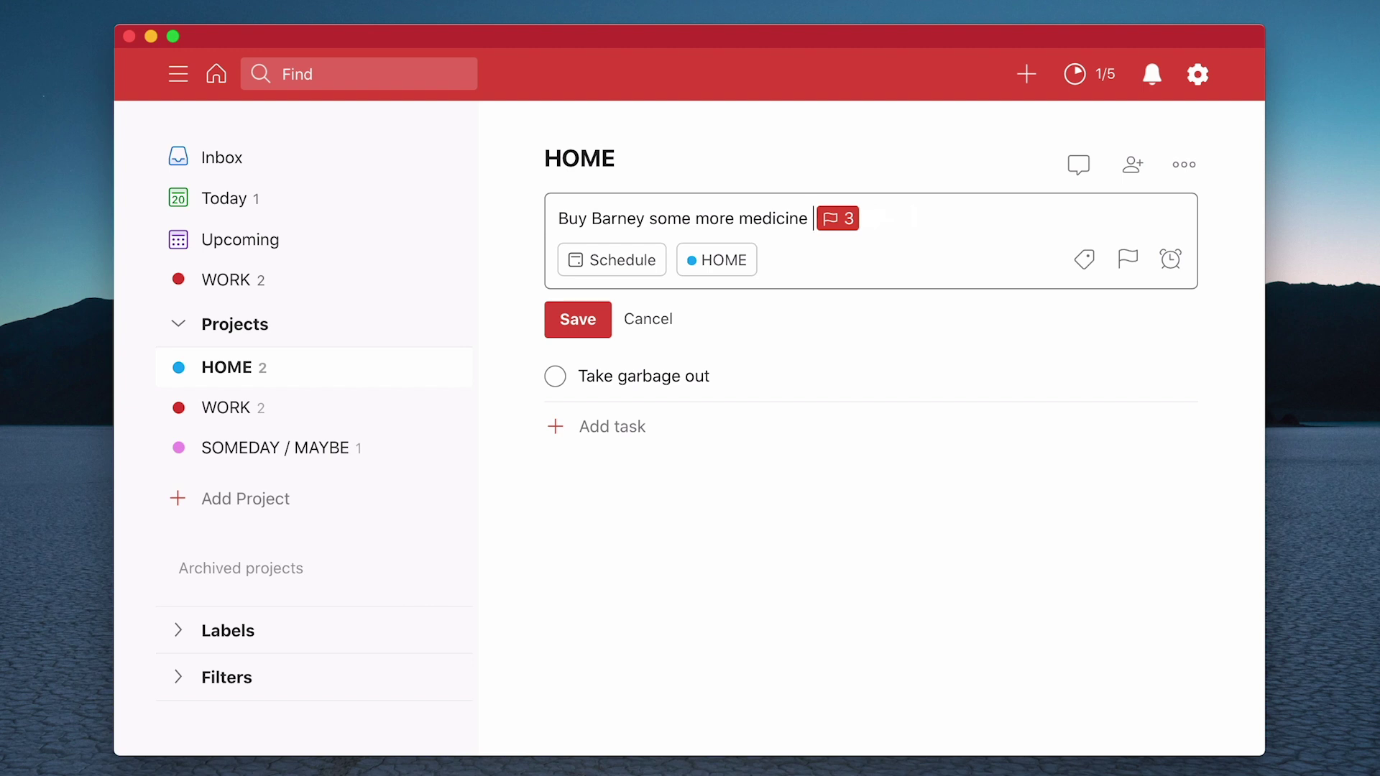
text(15 sept)
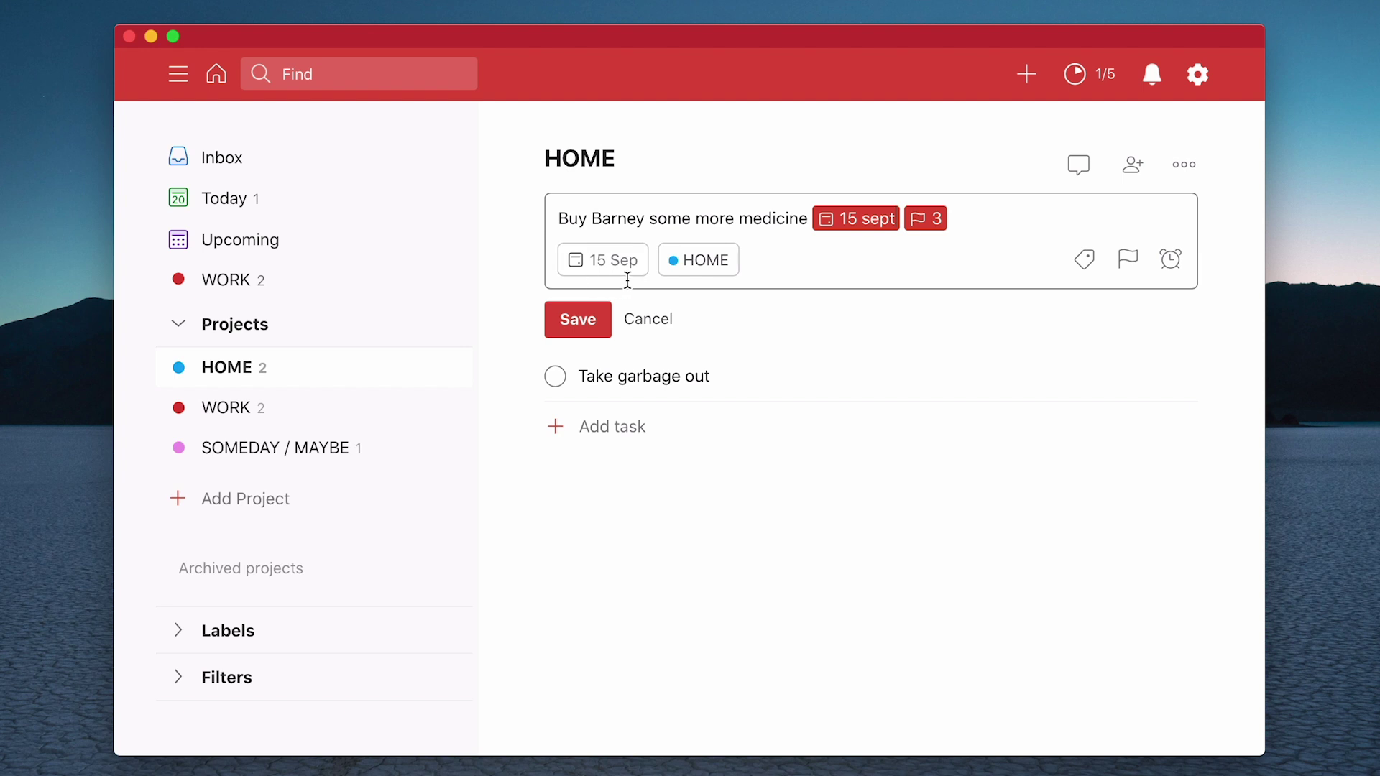
click(903, 219)
key(BackSpace)
key(BackSpace)
key(BackSpace)
key(BackSpace)
key(BackSpace)
key(BackSpace)
key(BackSpace)
key(BackSpace)
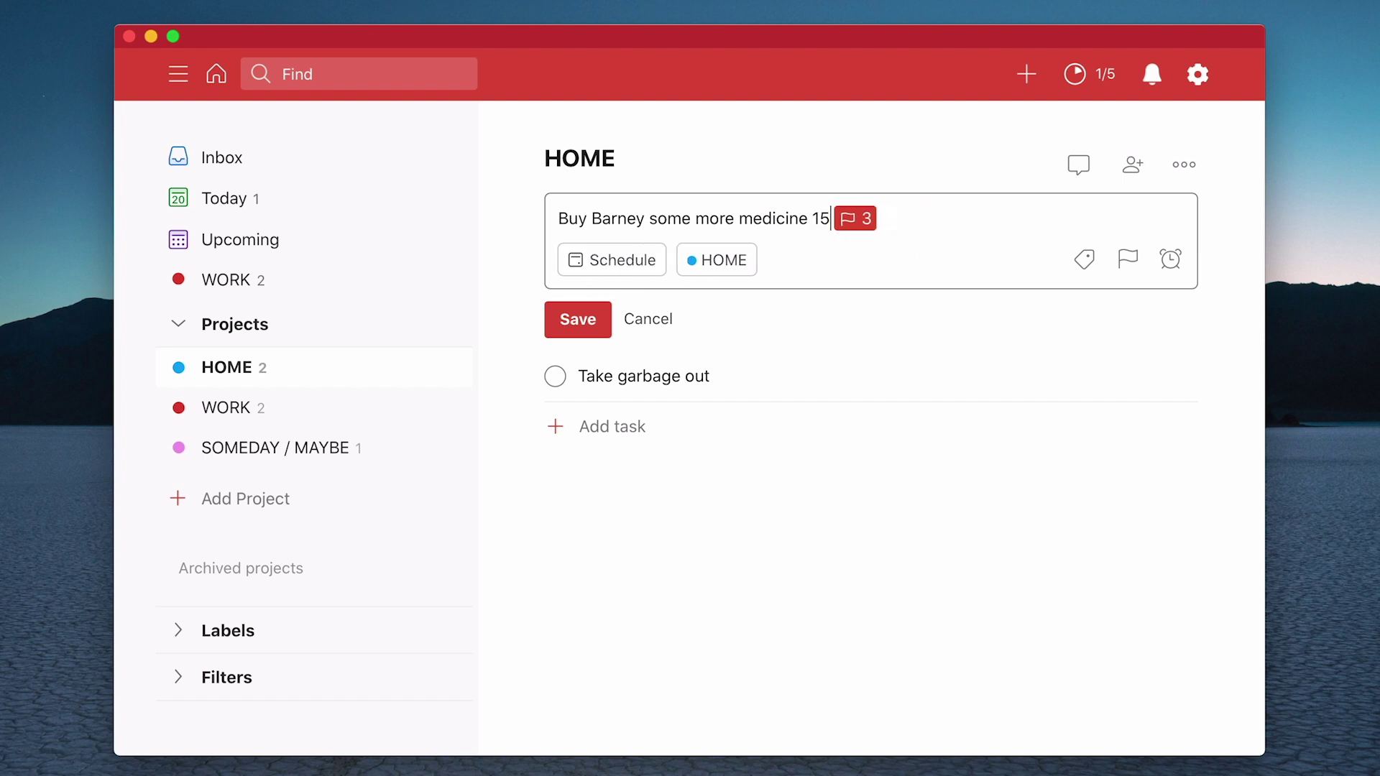
text(tomorrow)
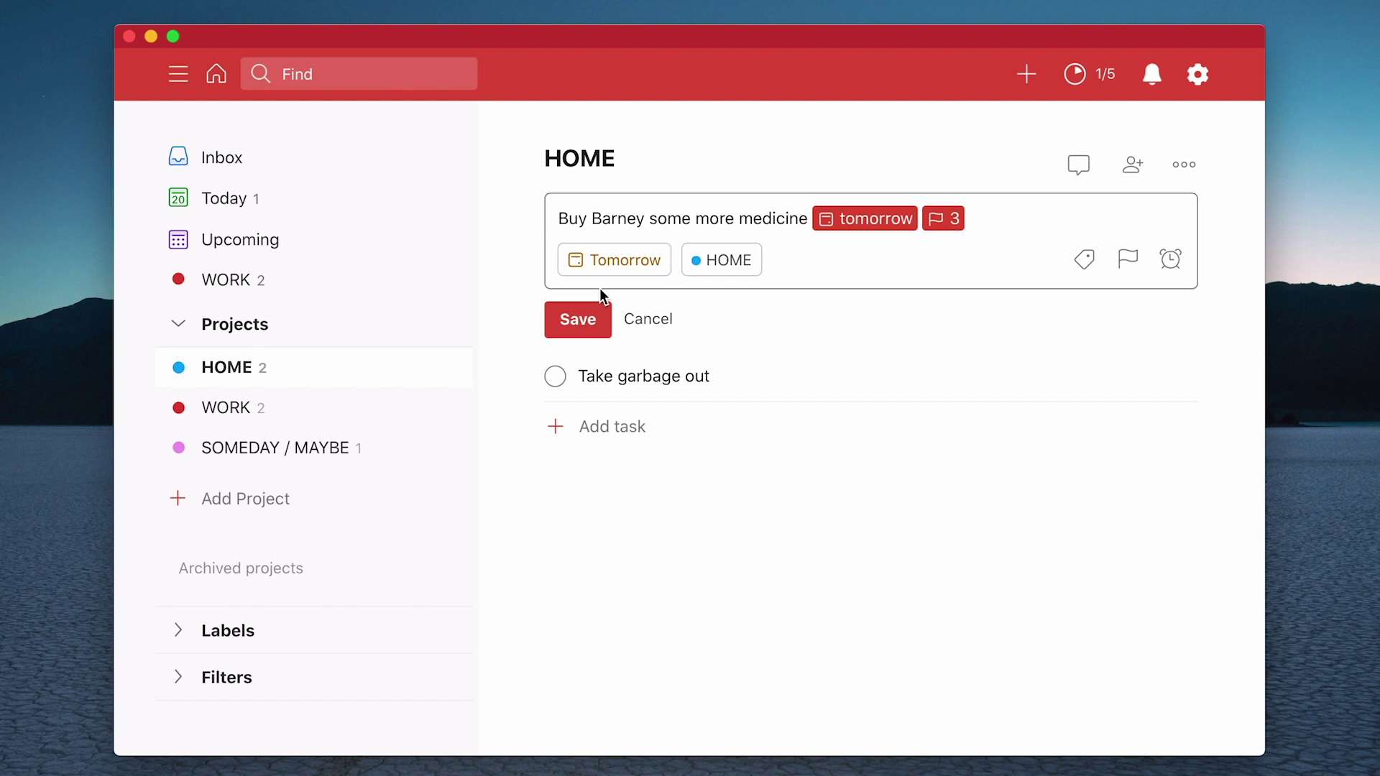
click(579, 319)
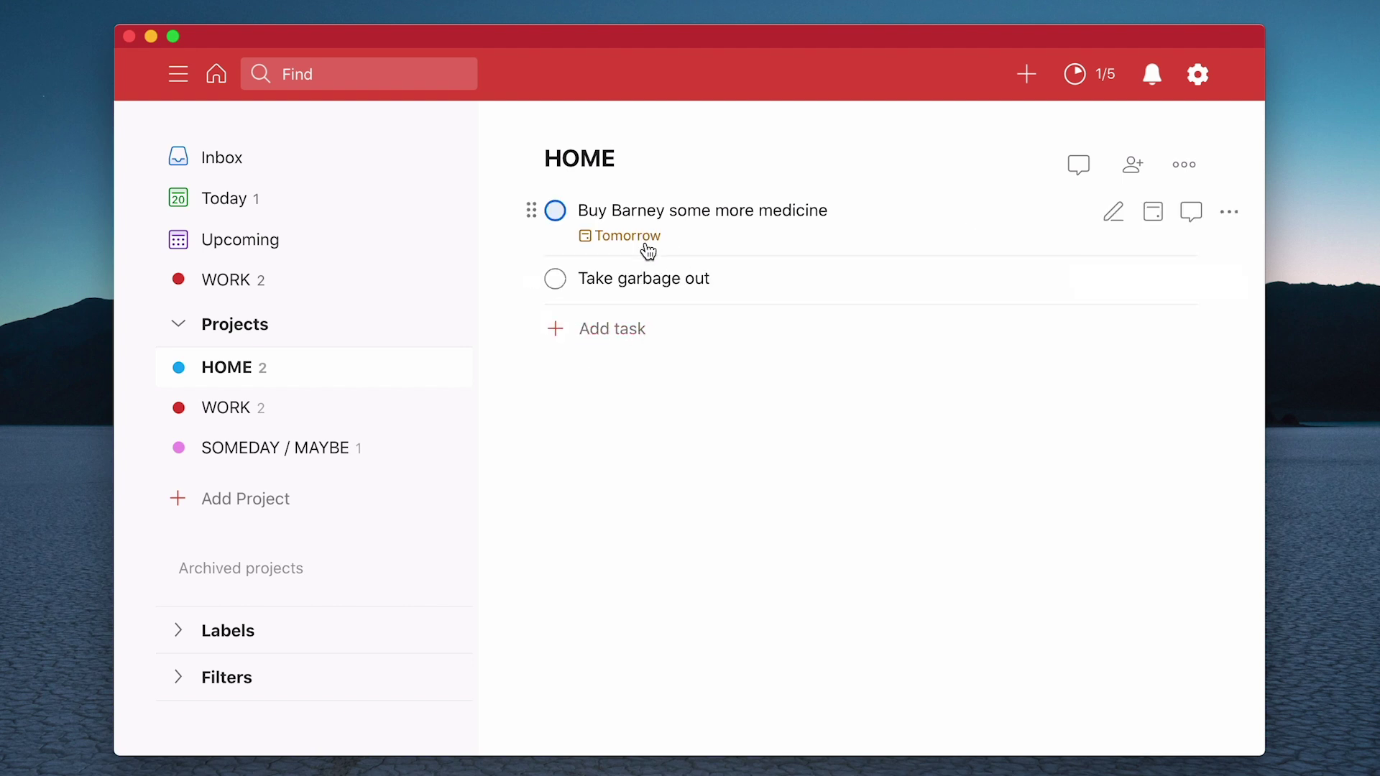
Make Take garbage out due Today and close its details.
click(770, 286)
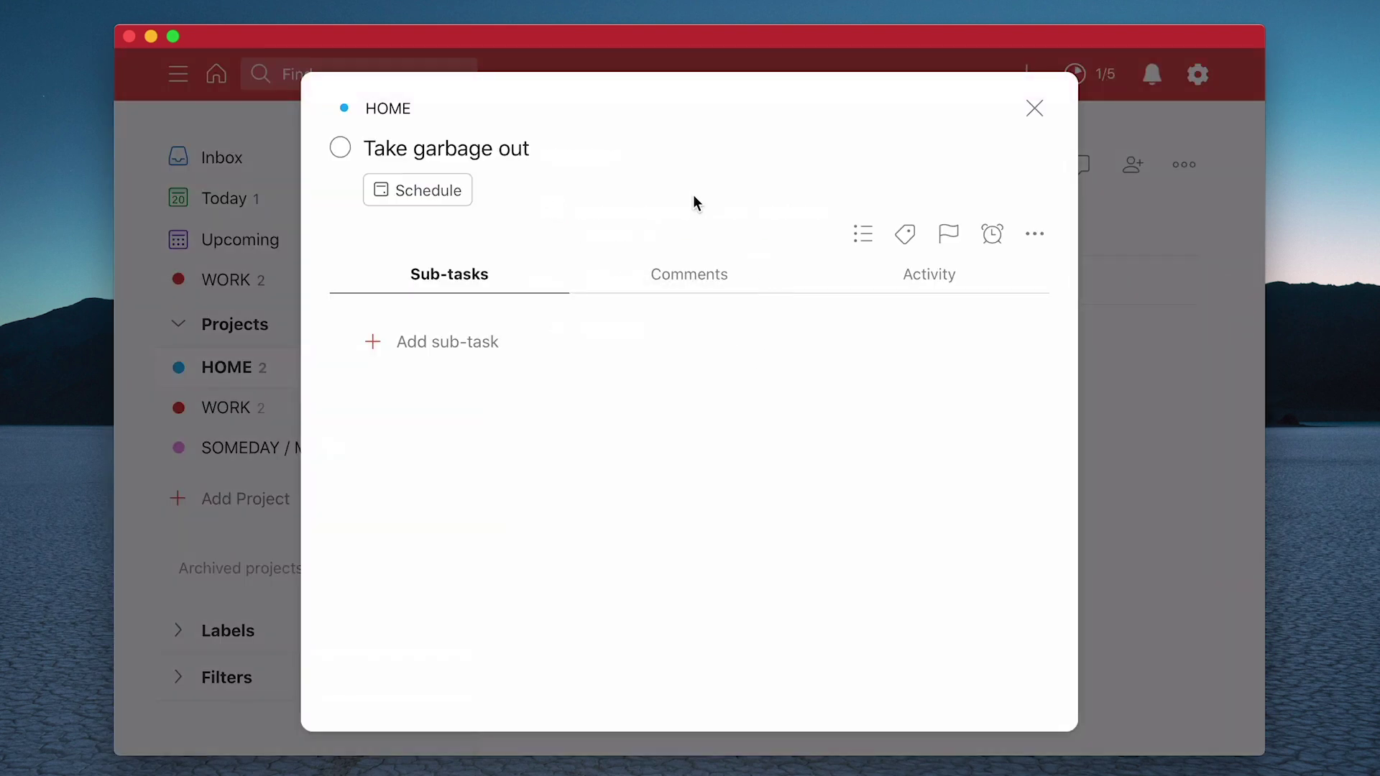
click(447, 191)
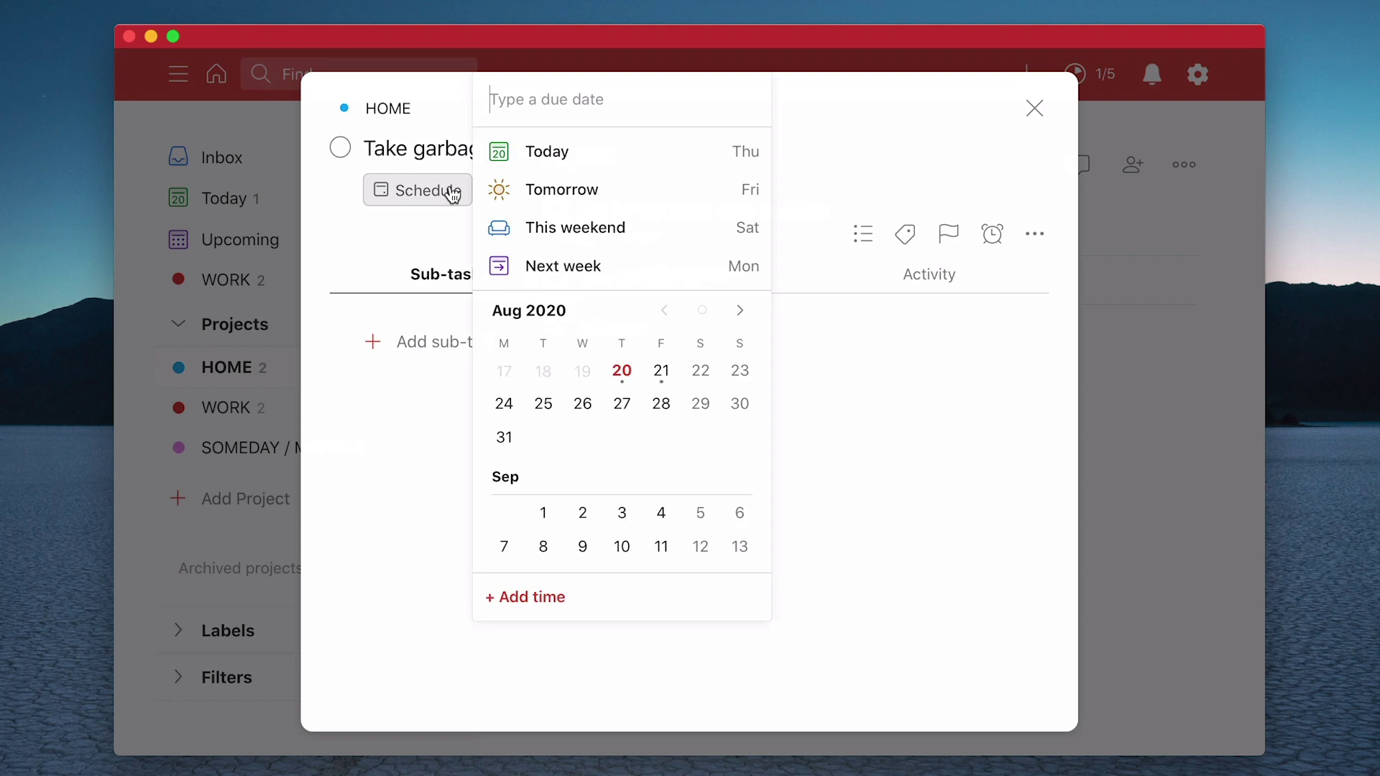
click(570, 167)
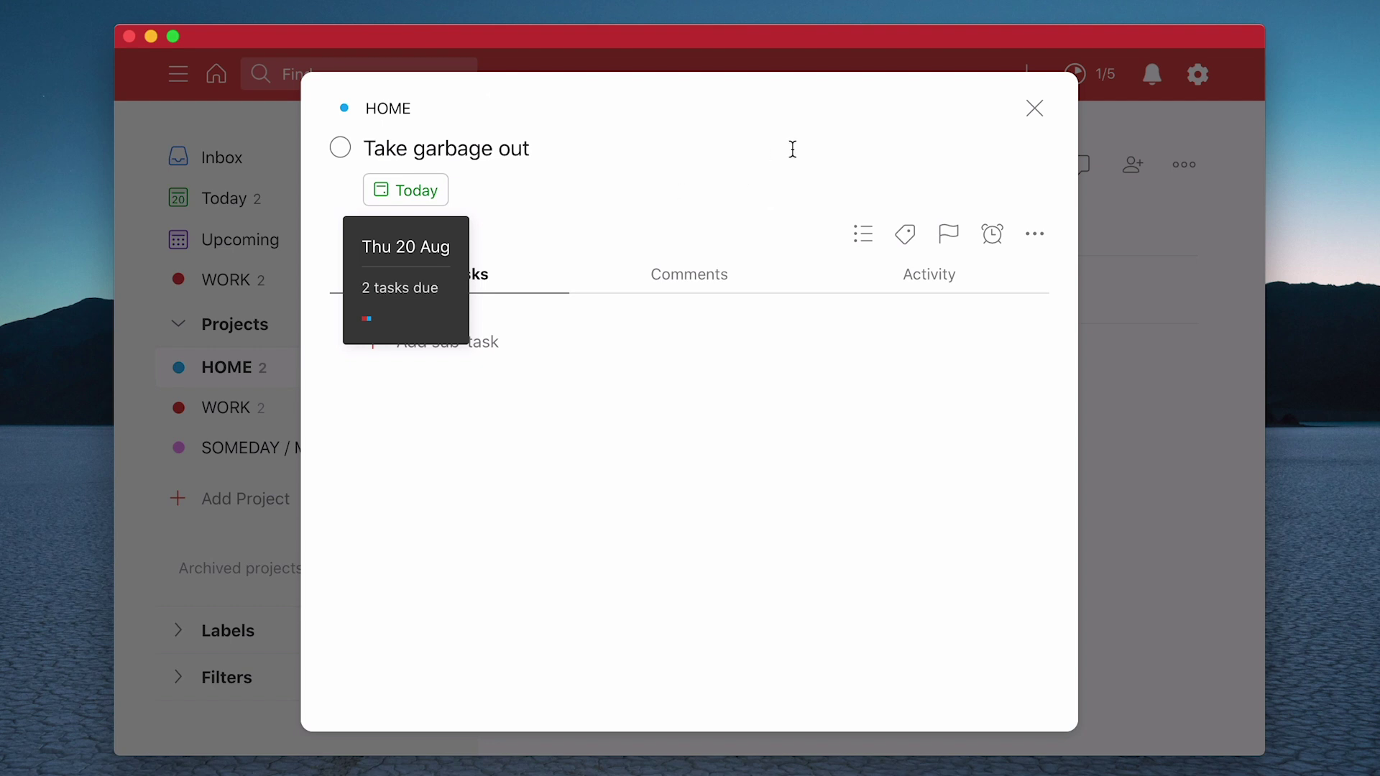
click(1040, 110)
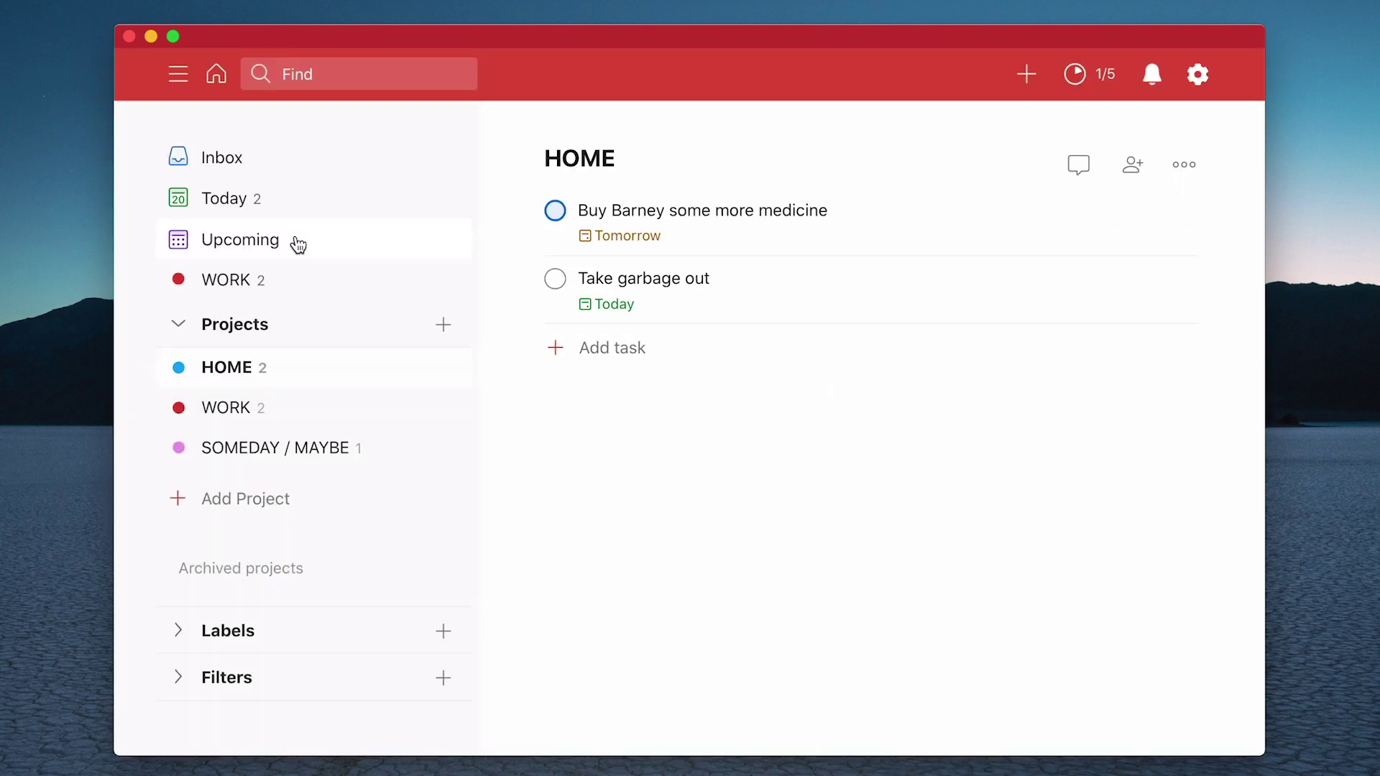
In the Today view, edit the expenses report's due-date text and save it.
click(233, 205)
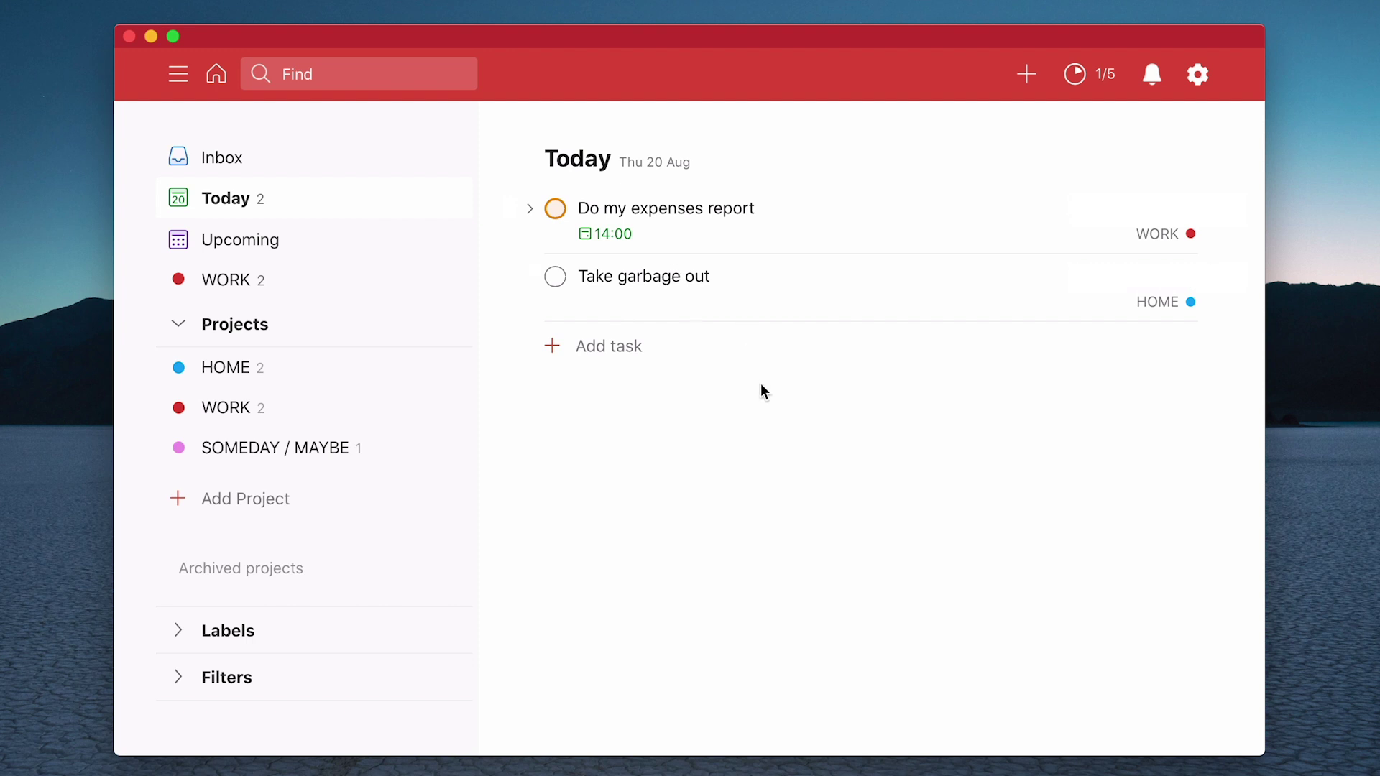
click(618, 237)
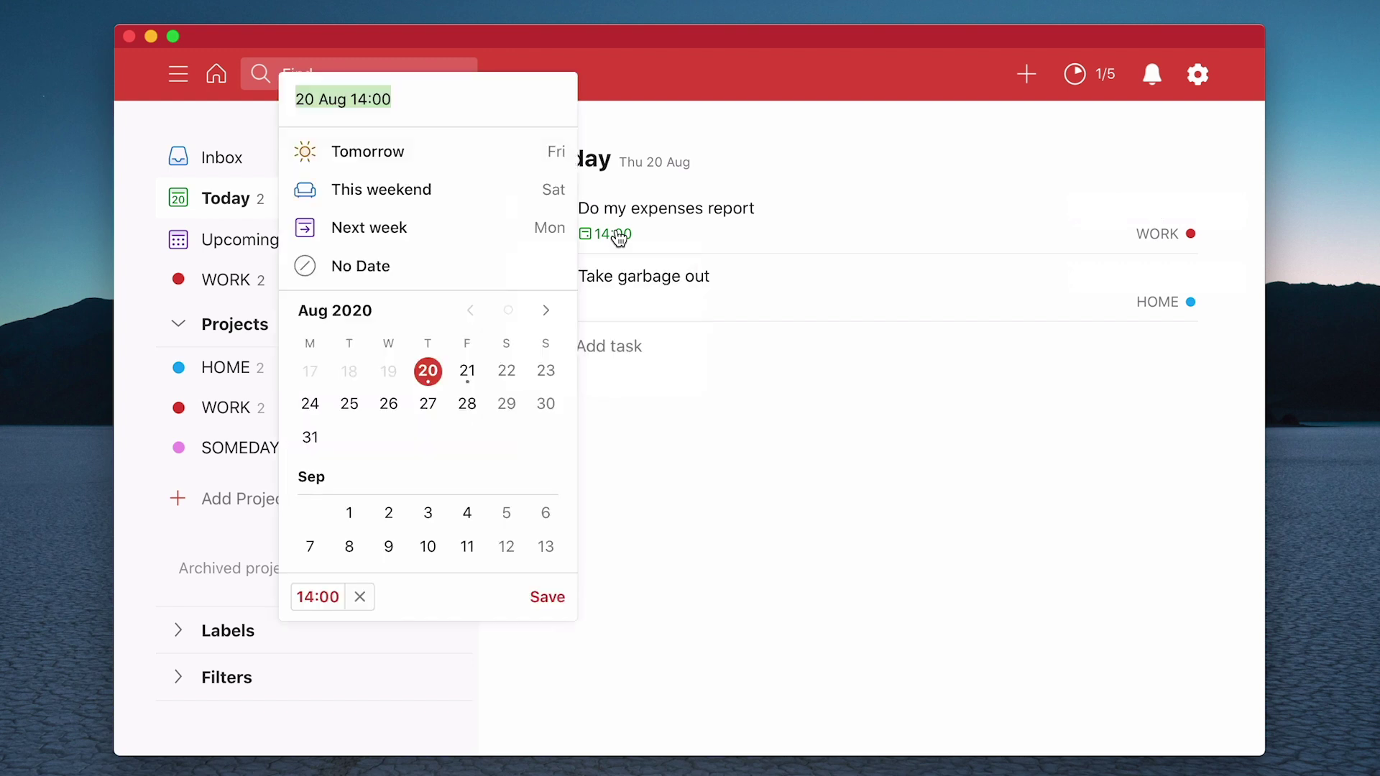
click(427, 90)
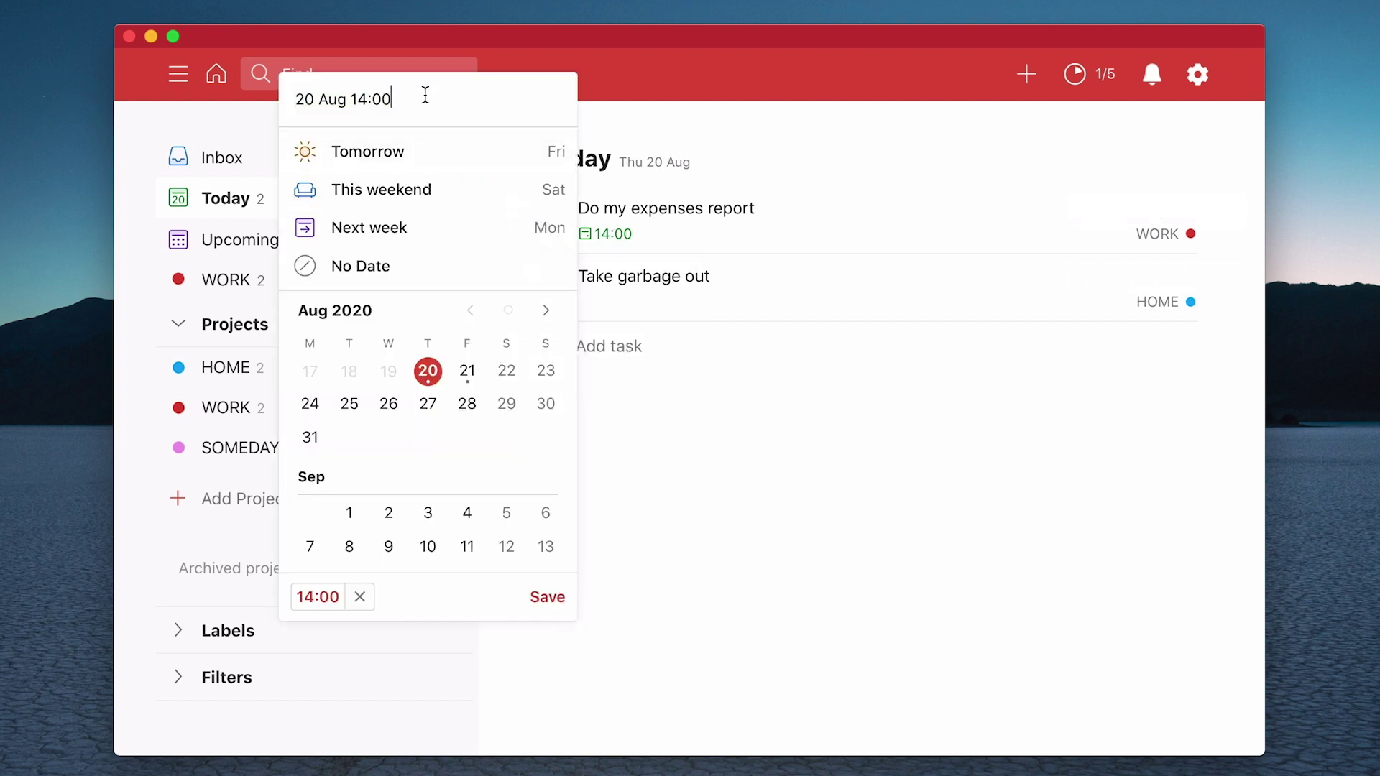
key(BackSpace)
key(BackSpace)
key(BackSpace)
key(BackSpace)
key(BackSpace)
key(BackSpace)
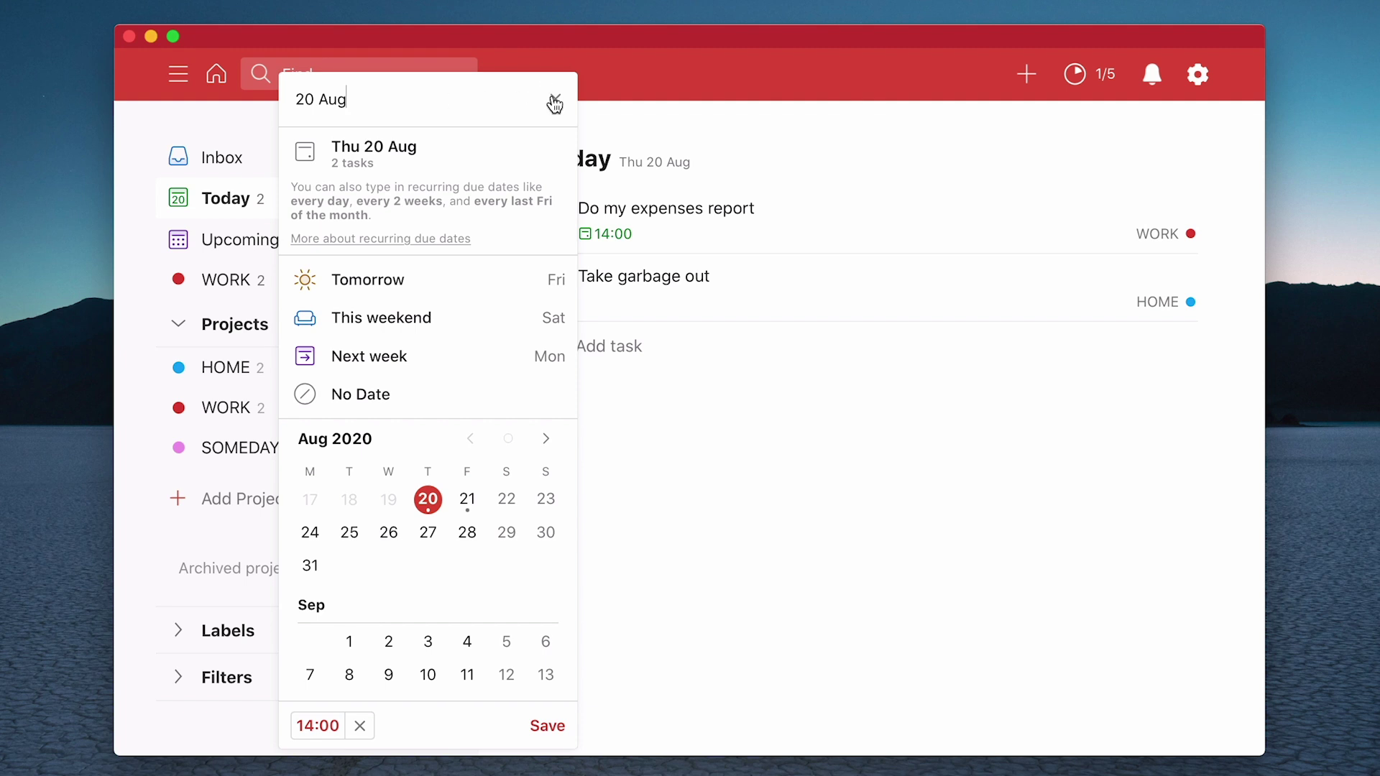
click(550, 726)
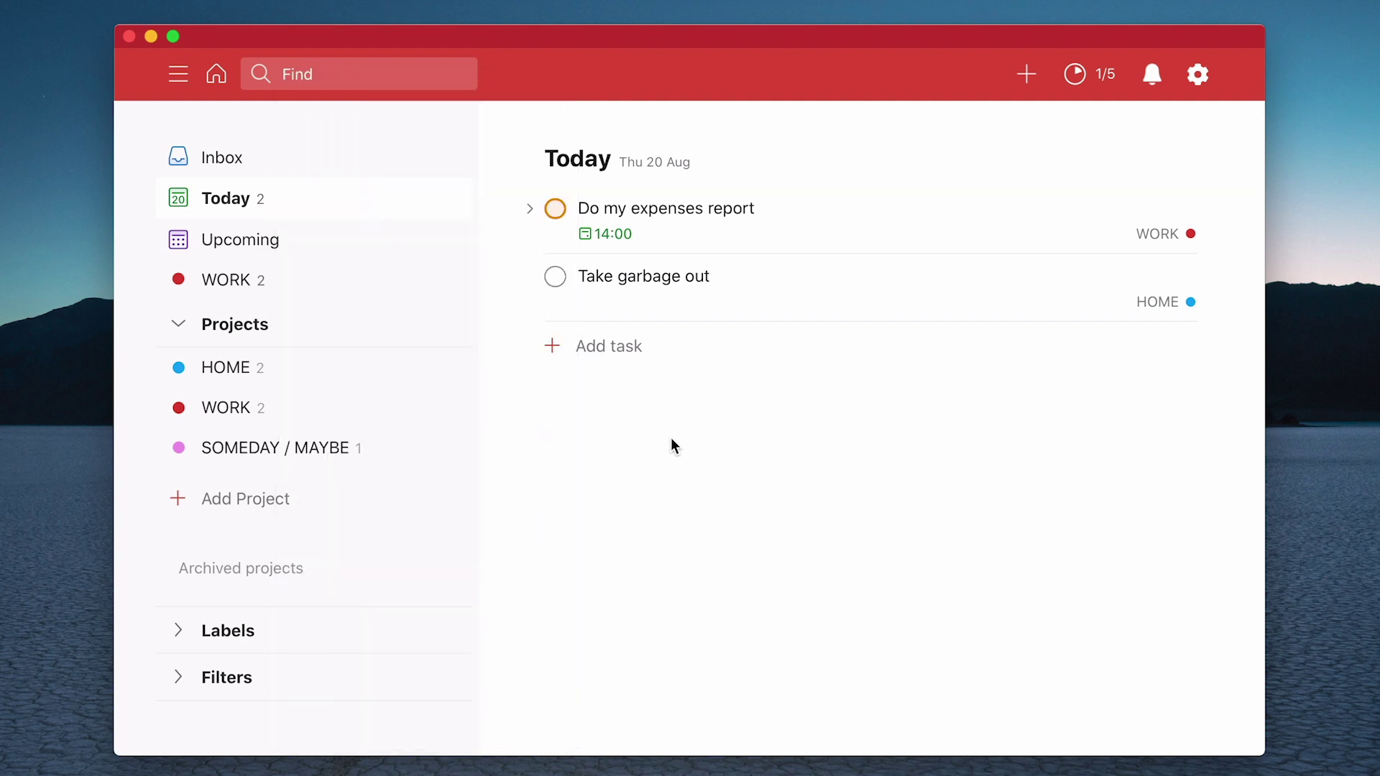
Remove the 14:00 time so Do my expenses report is due simply Today.
click(657, 215)
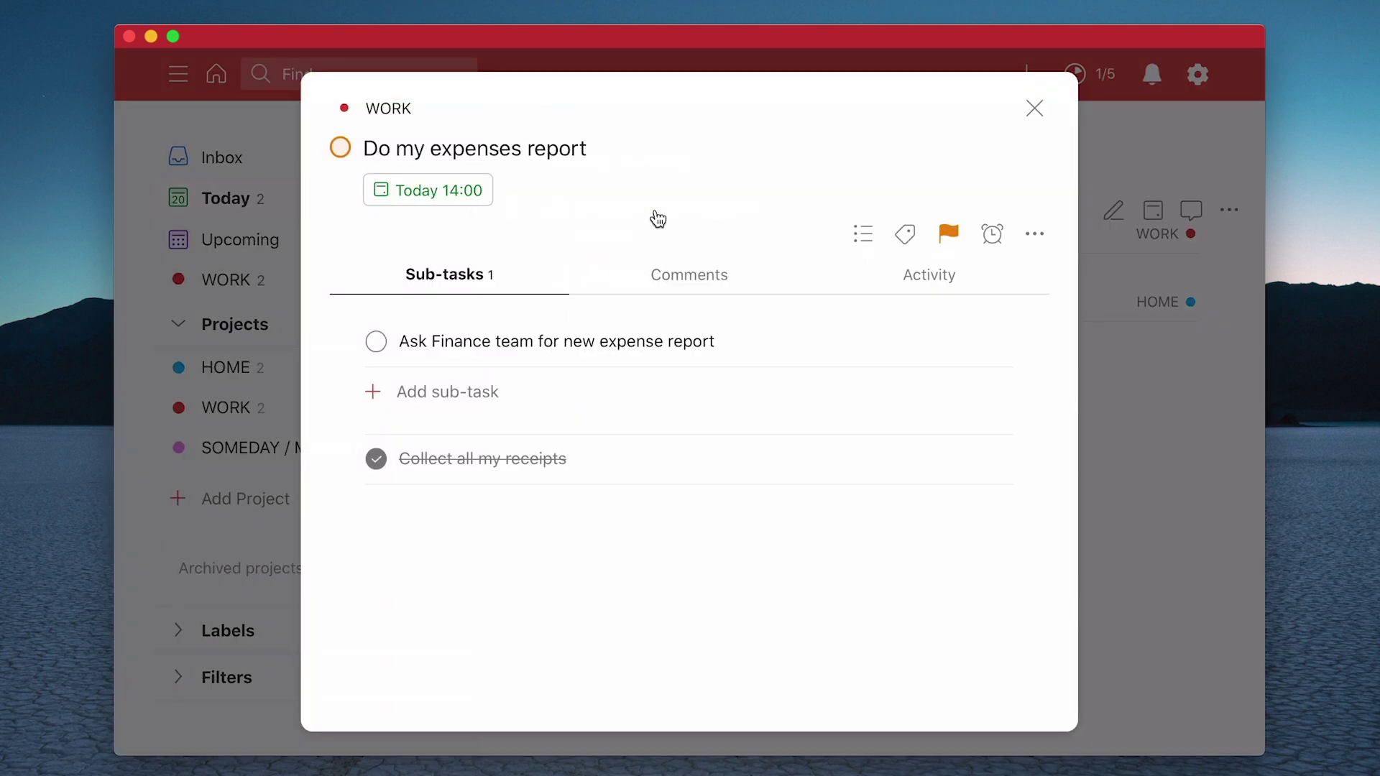
click(479, 197)
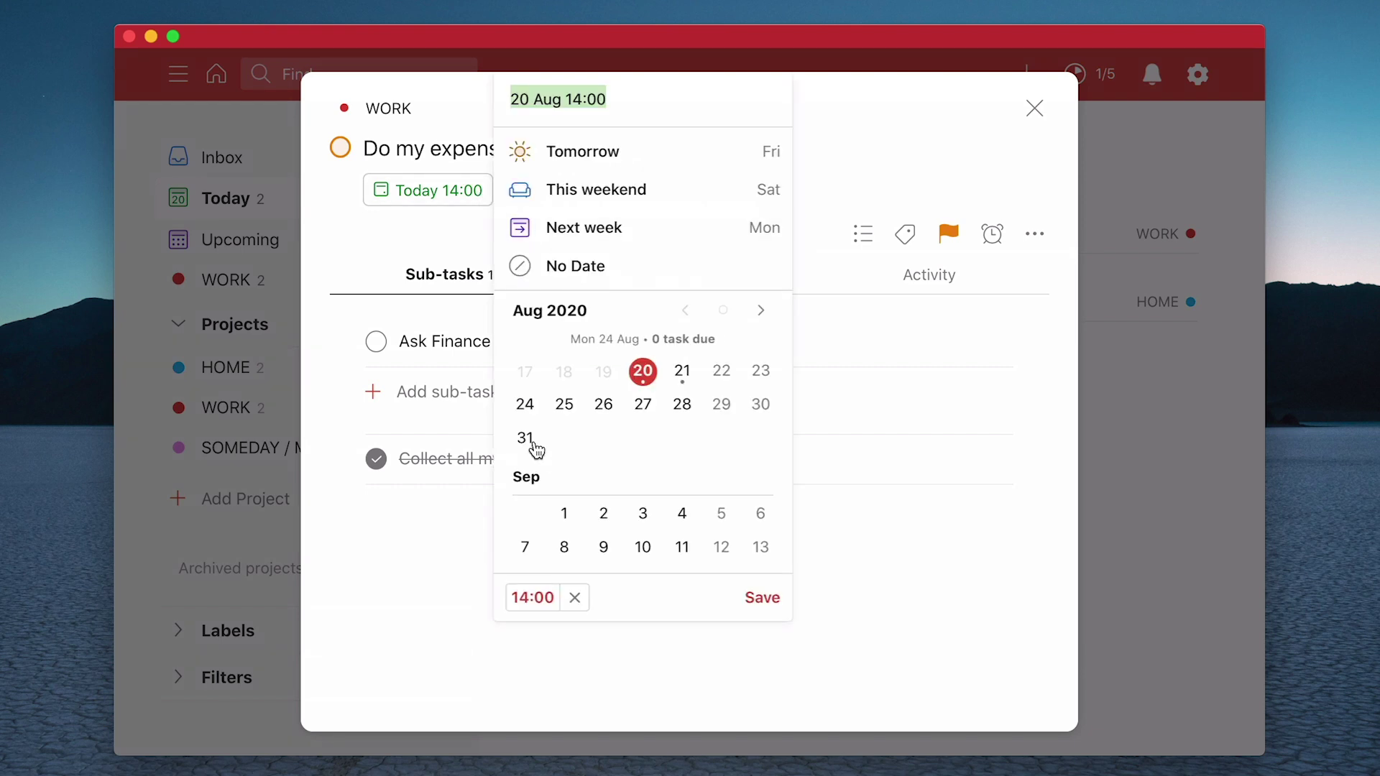
click(575, 601)
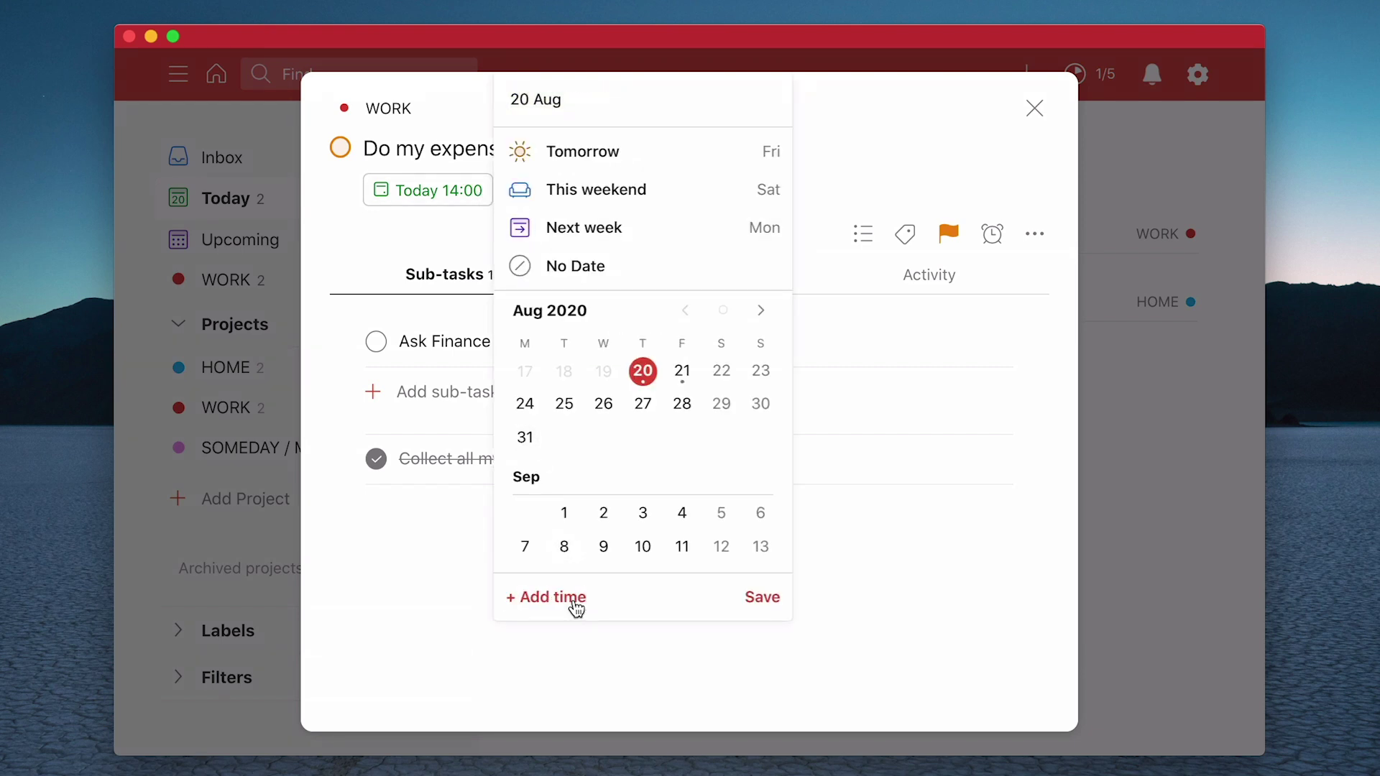
click(760, 597)
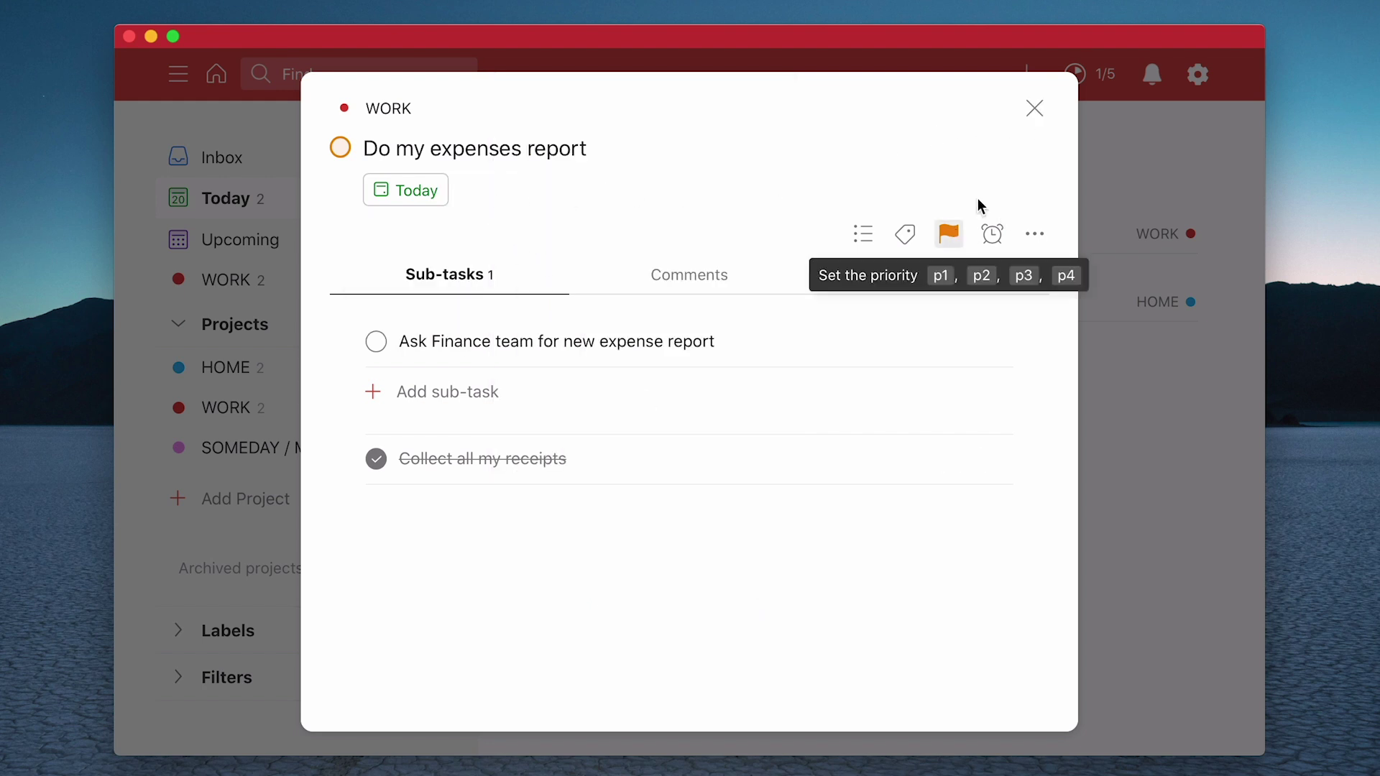
Set Take garbage out to Priority 1 and return to the Today list.
click(1035, 108)
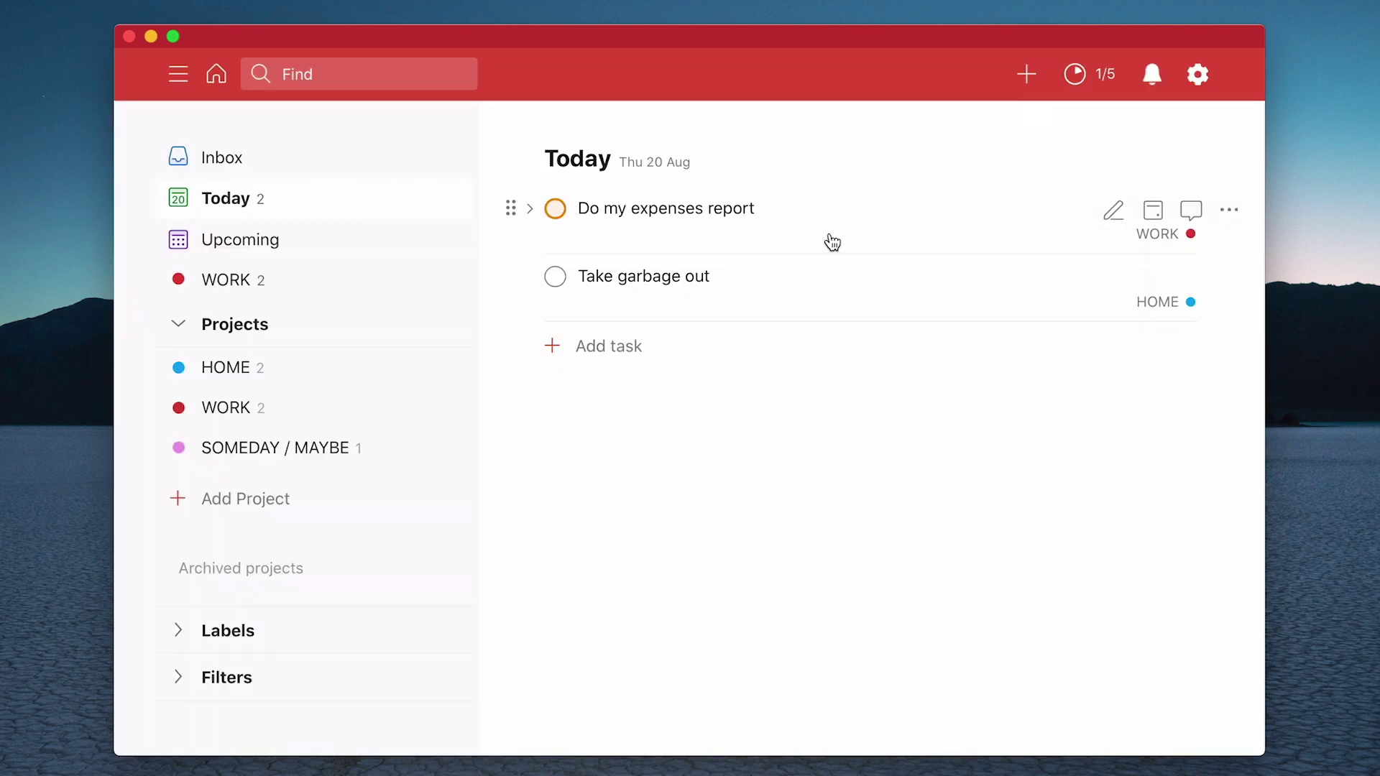
click(621, 293)
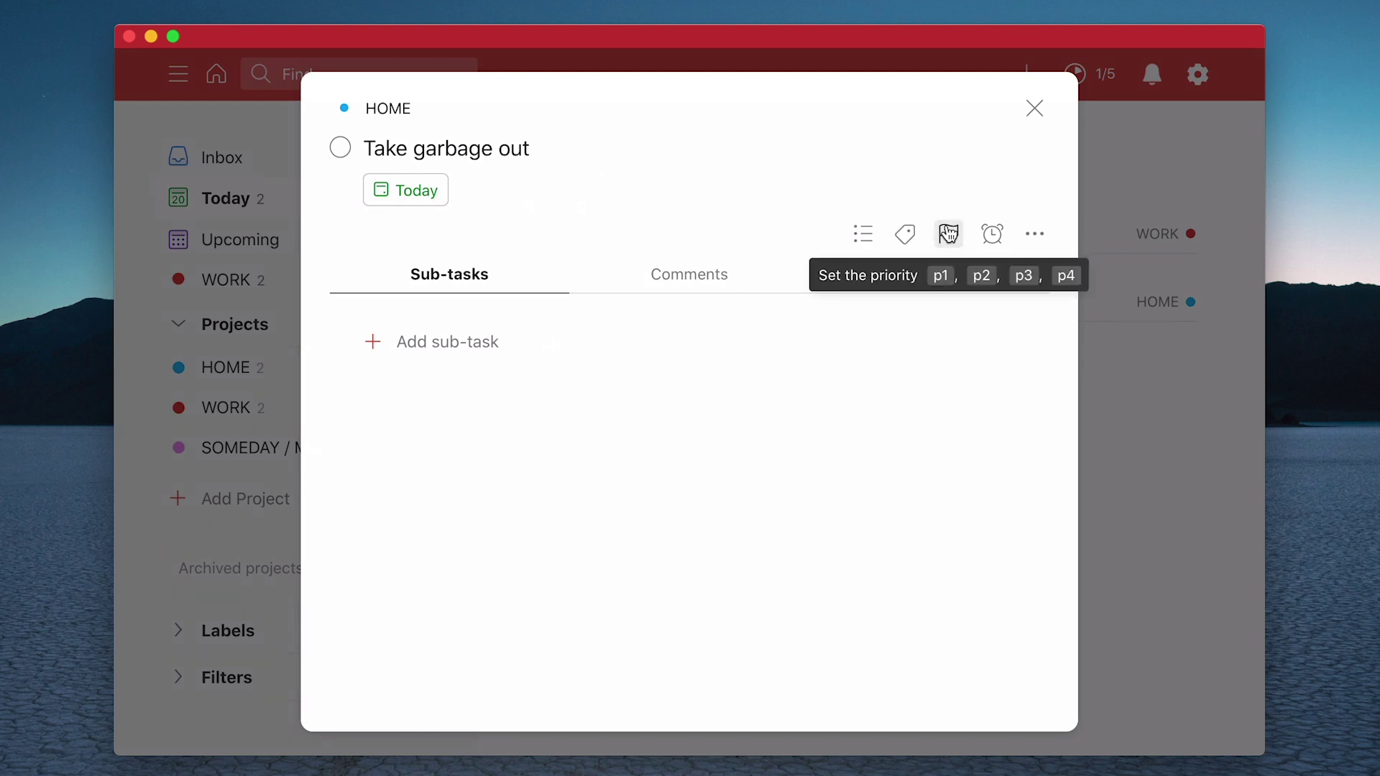
click(947, 234)
click(885, 281)
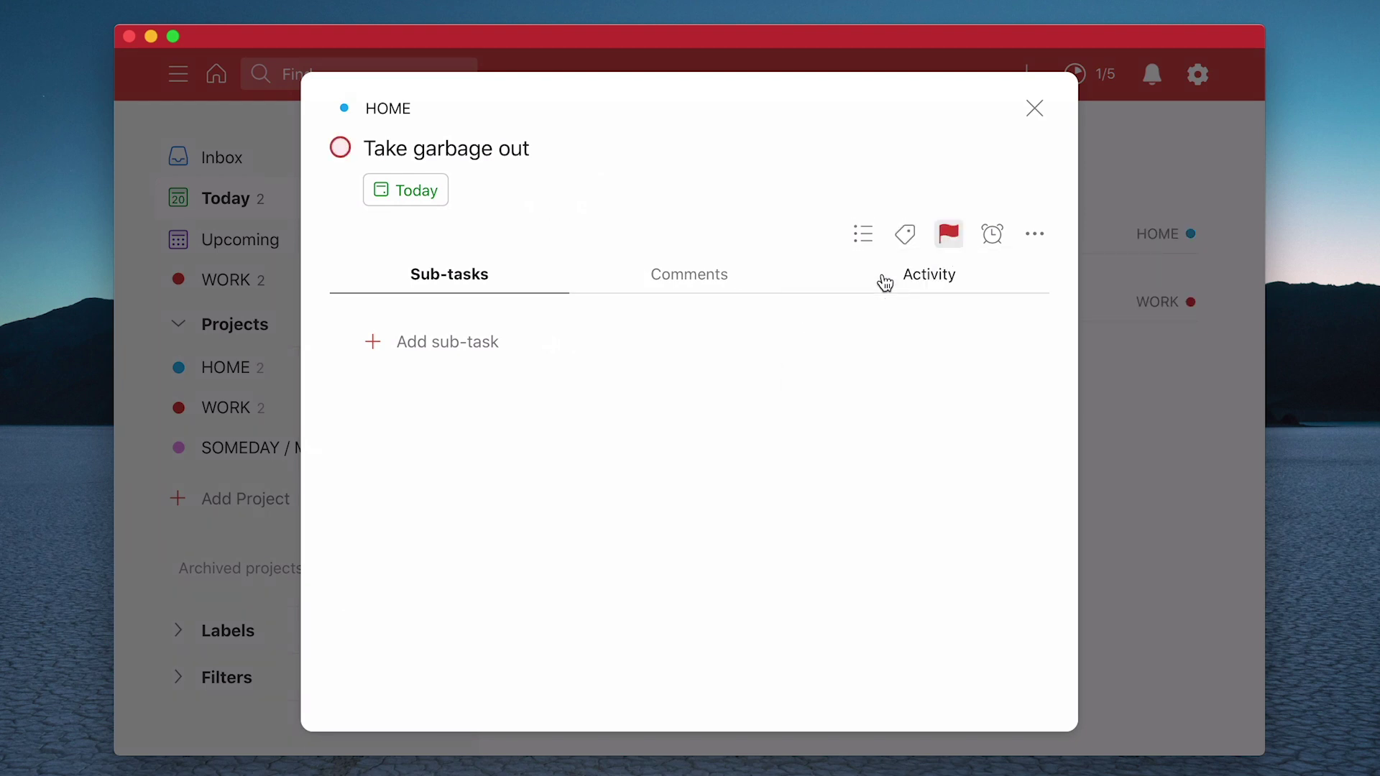
click(1035, 109)
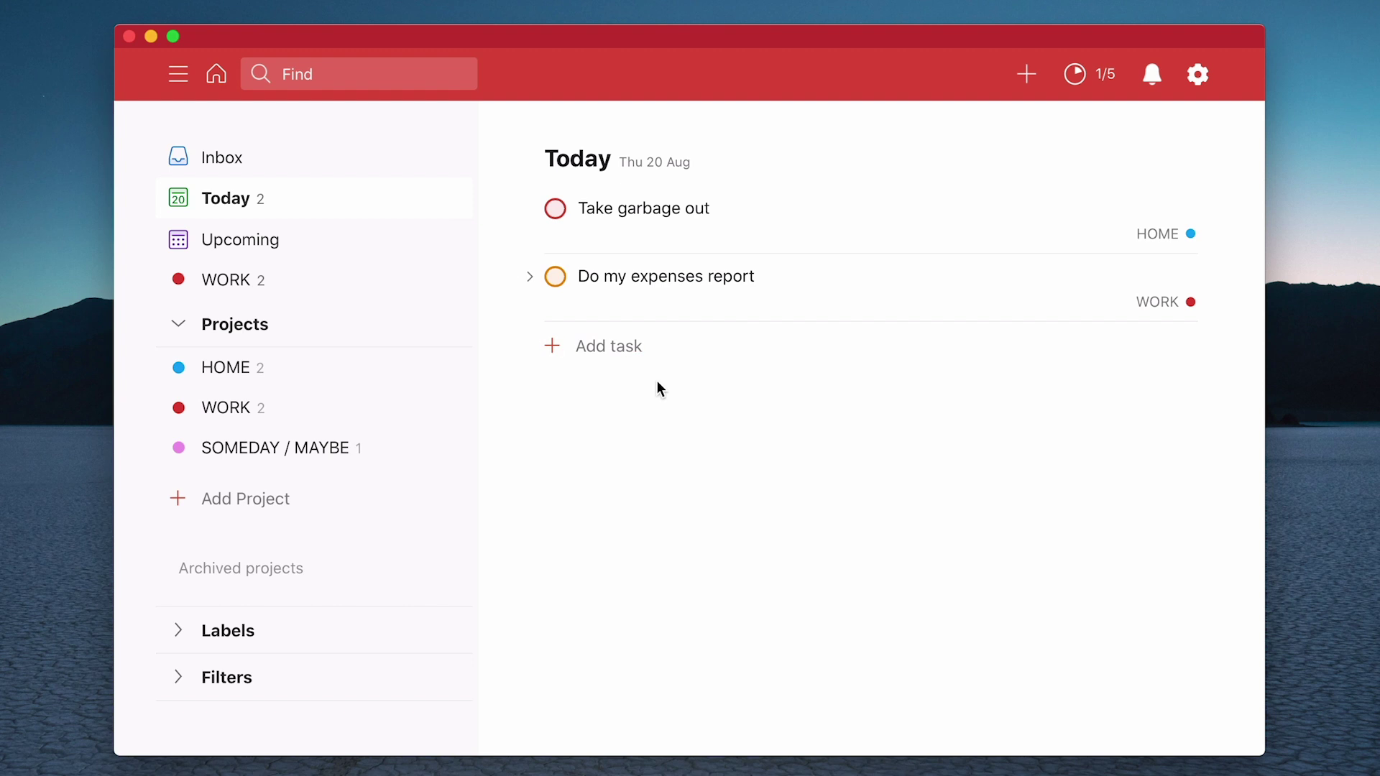
Give Do my expenses report a 14:00 due time today, then return to the Today view.
click(684, 273)
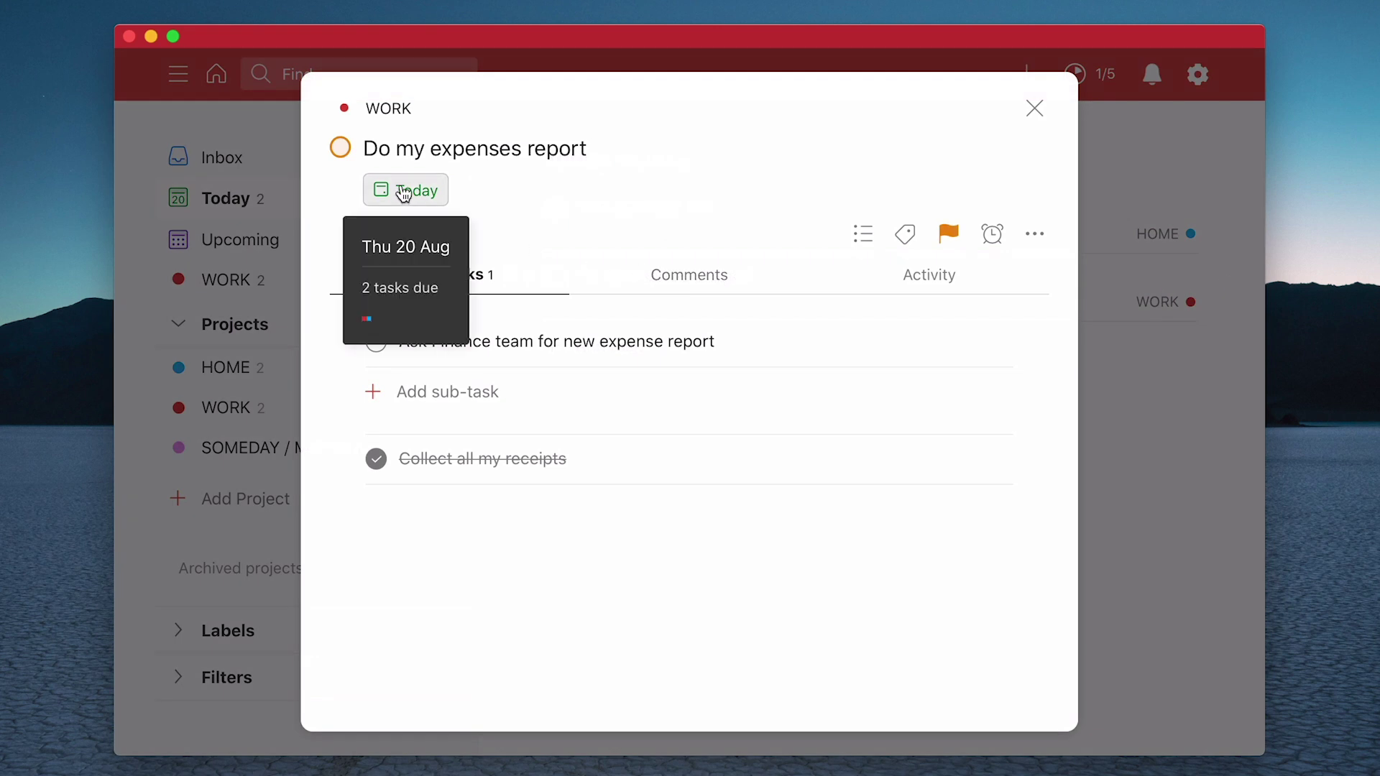
click(403, 190)
click(517, 607)
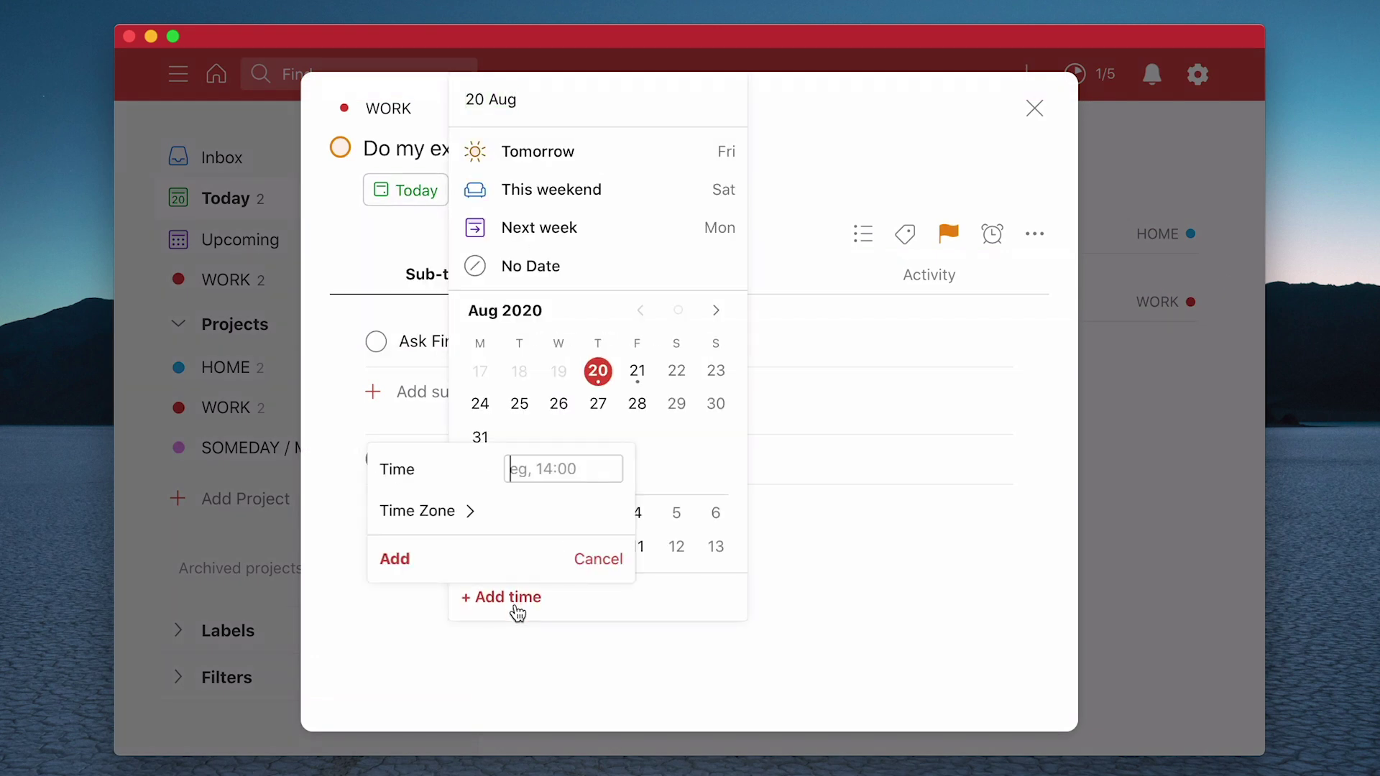
text(14:00)
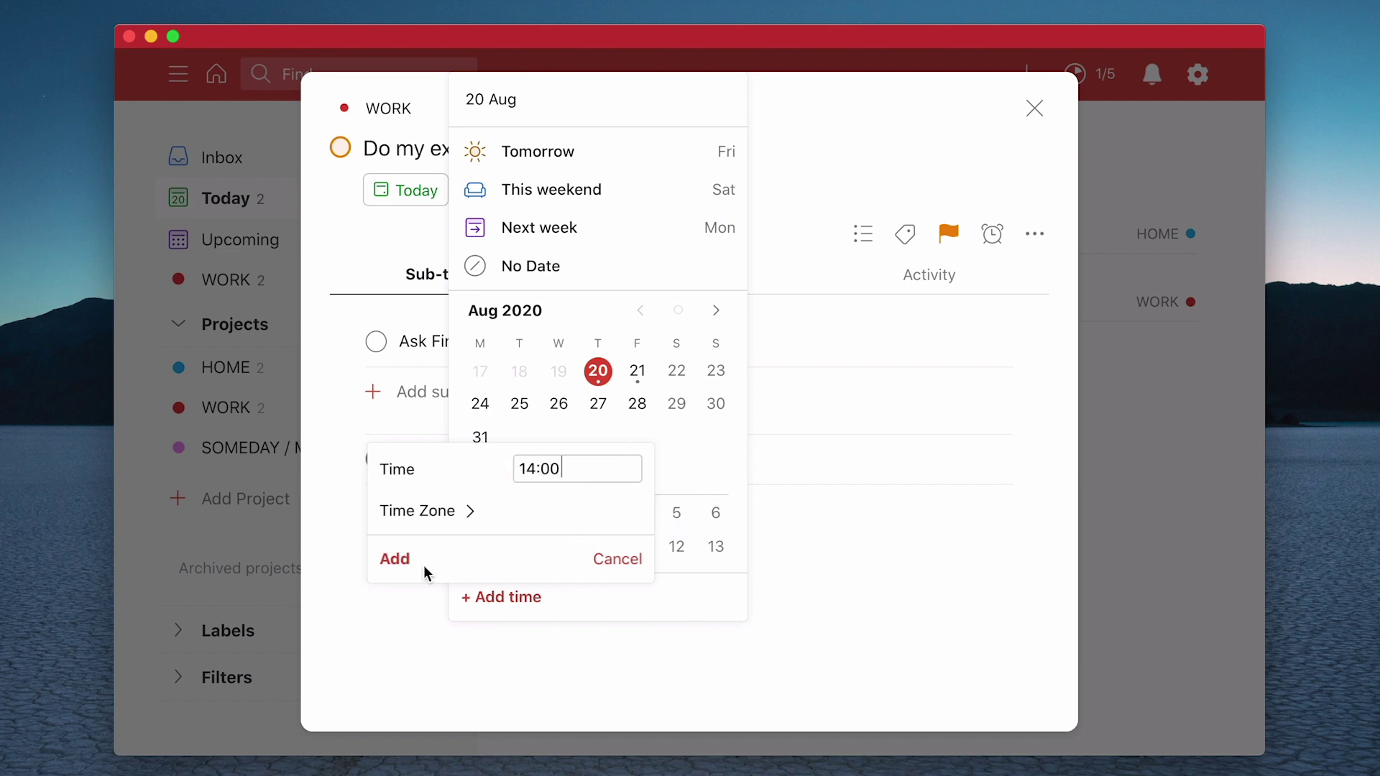
click(385, 567)
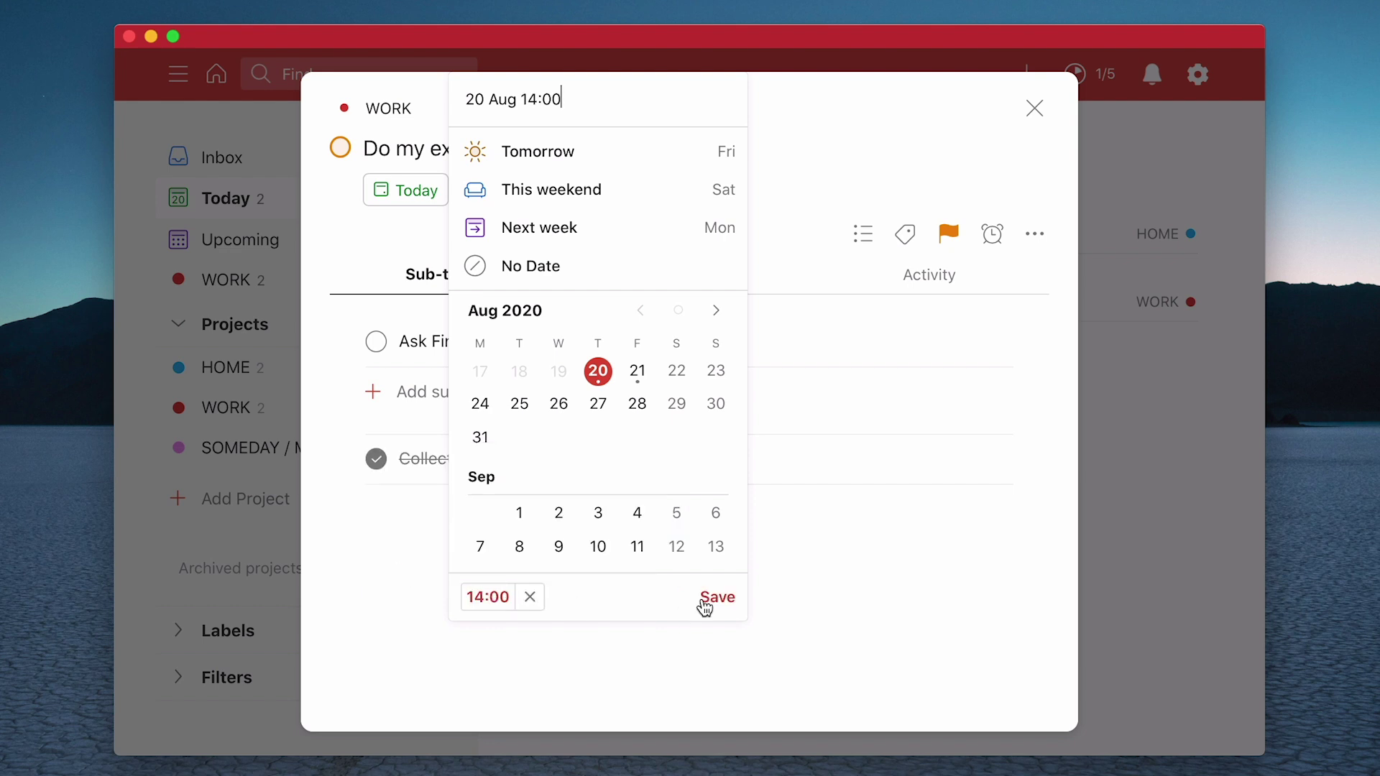
click(727, 603)
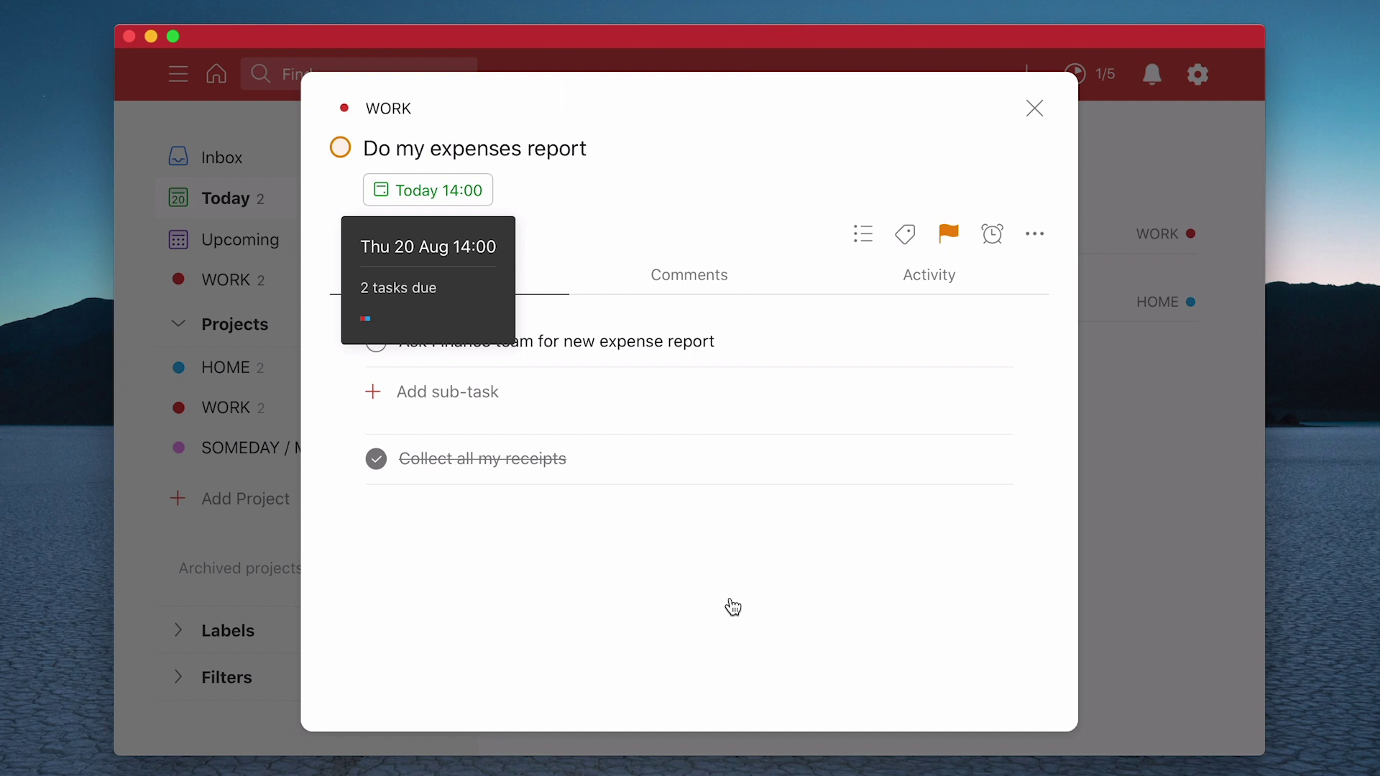
click(1035, 108)
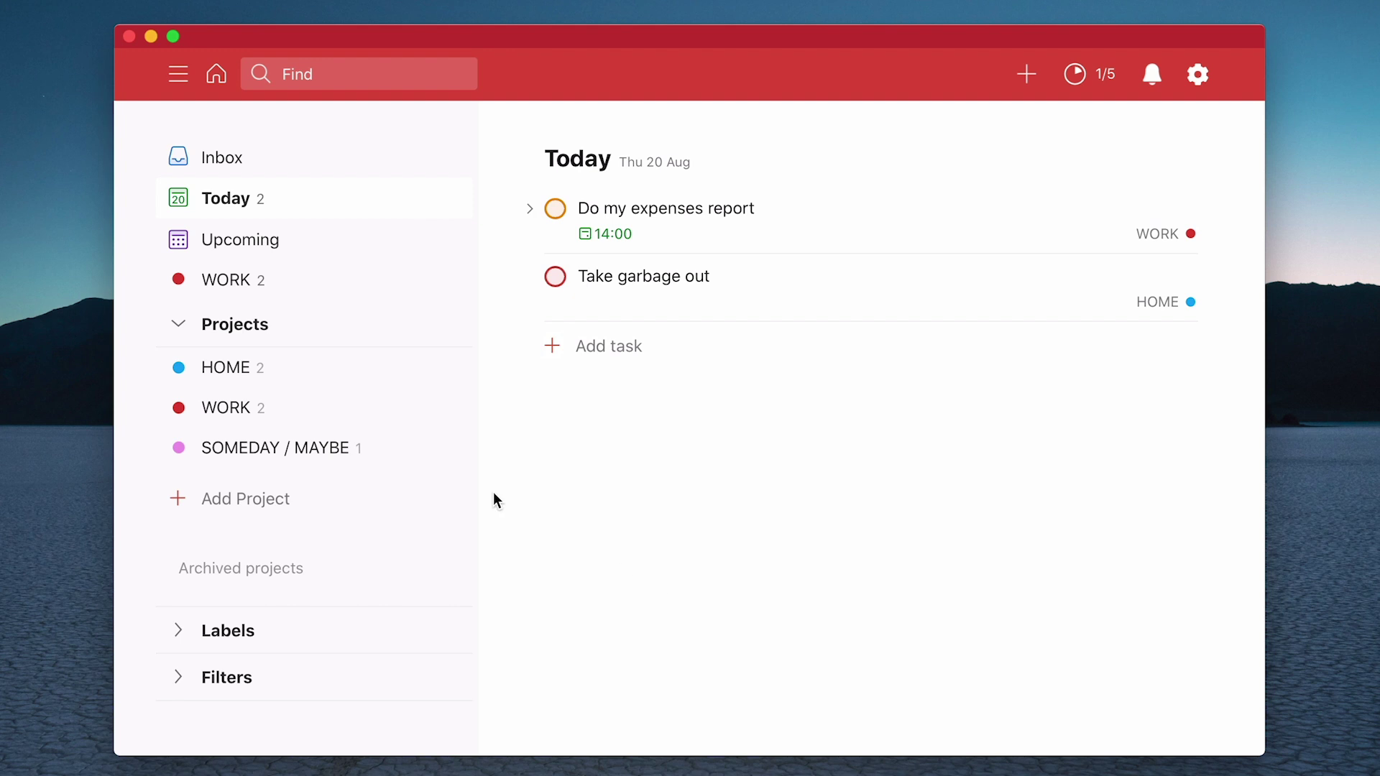
Browse WORK, peek at the expenses report's subtask, check SOMEDAY / MAYBE, and settle on HOME.
click(230, 408)
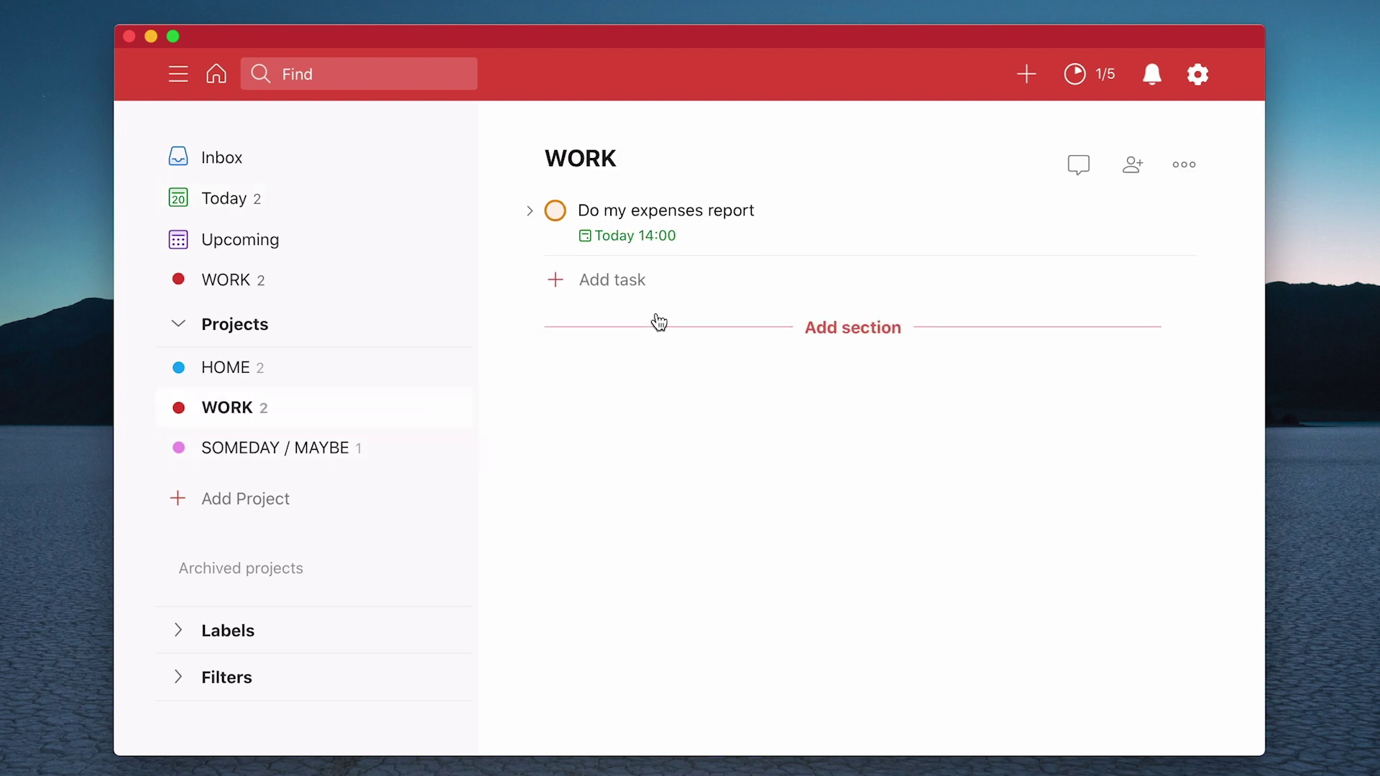
click(529, 211)
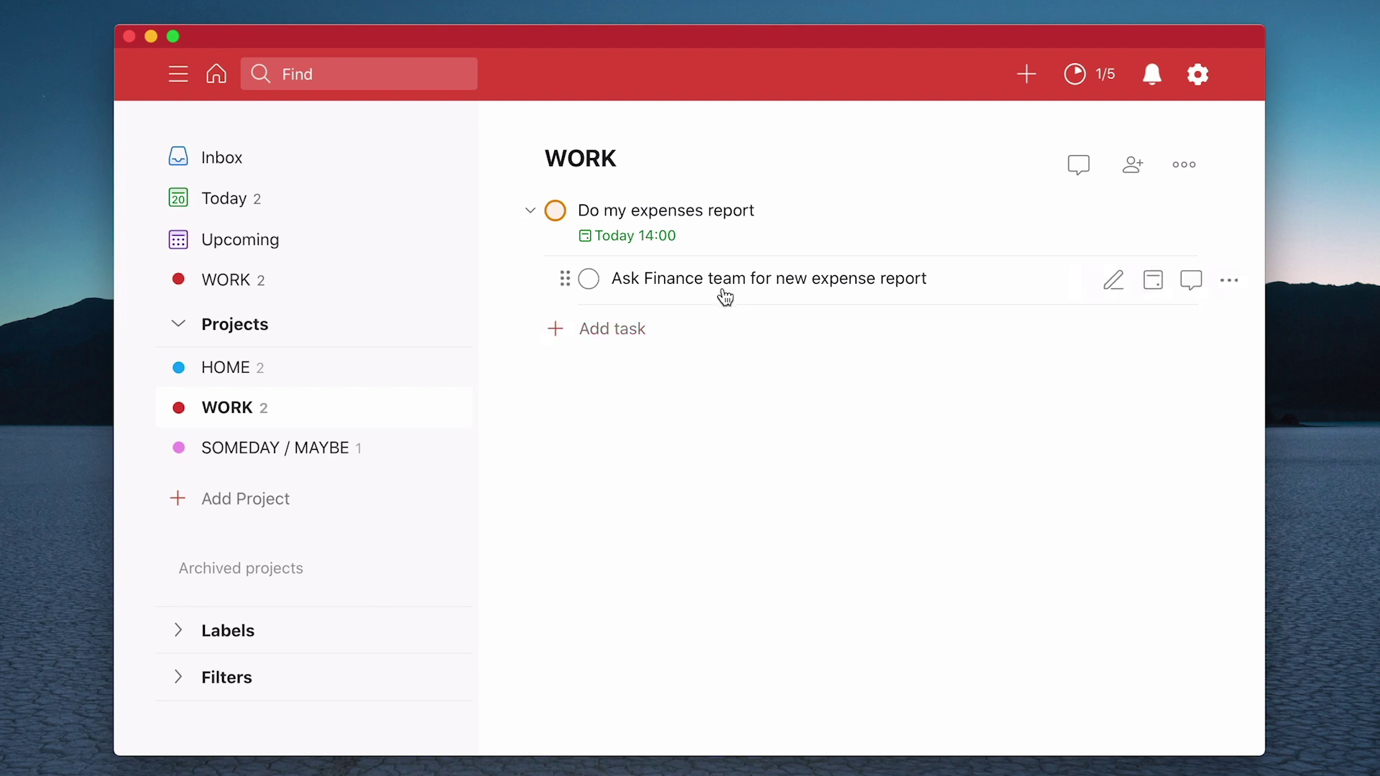
click(529, 211)
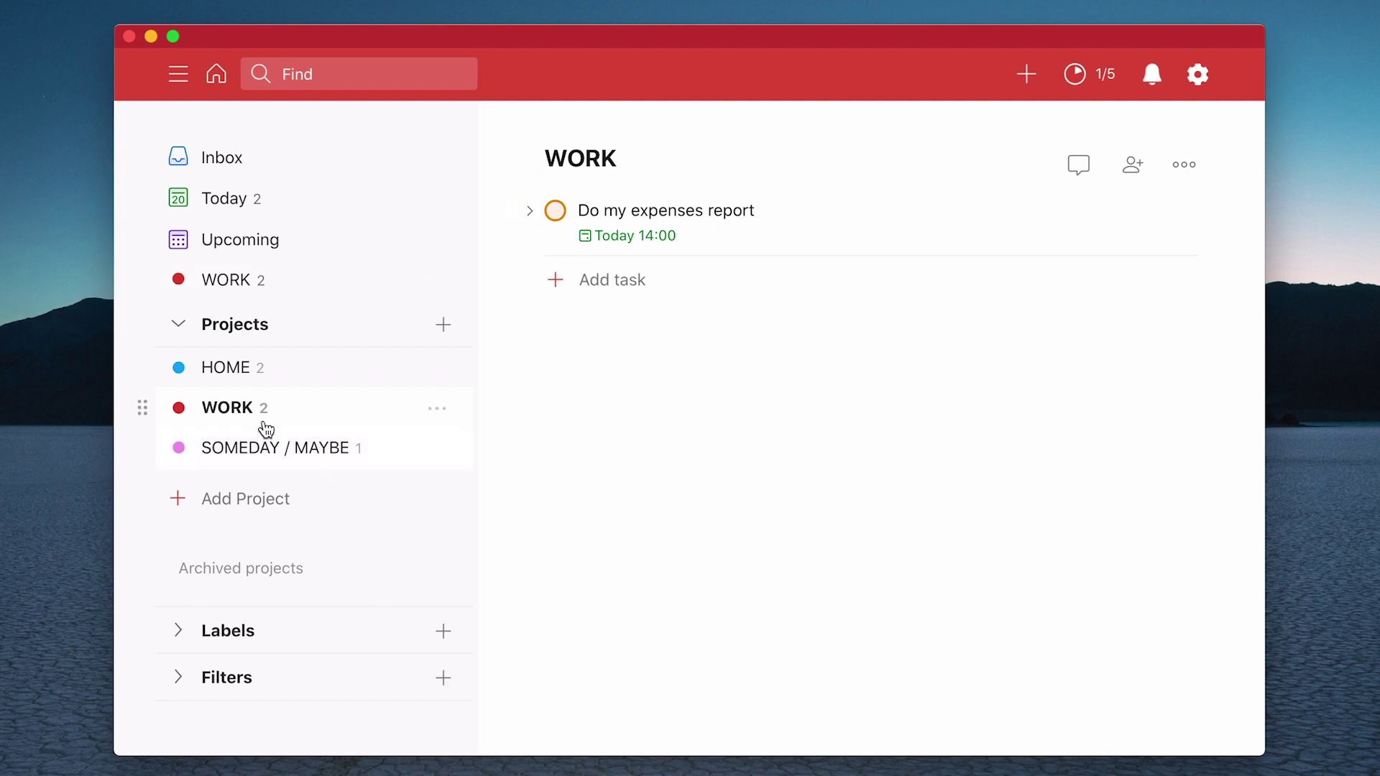
click(230, 367)
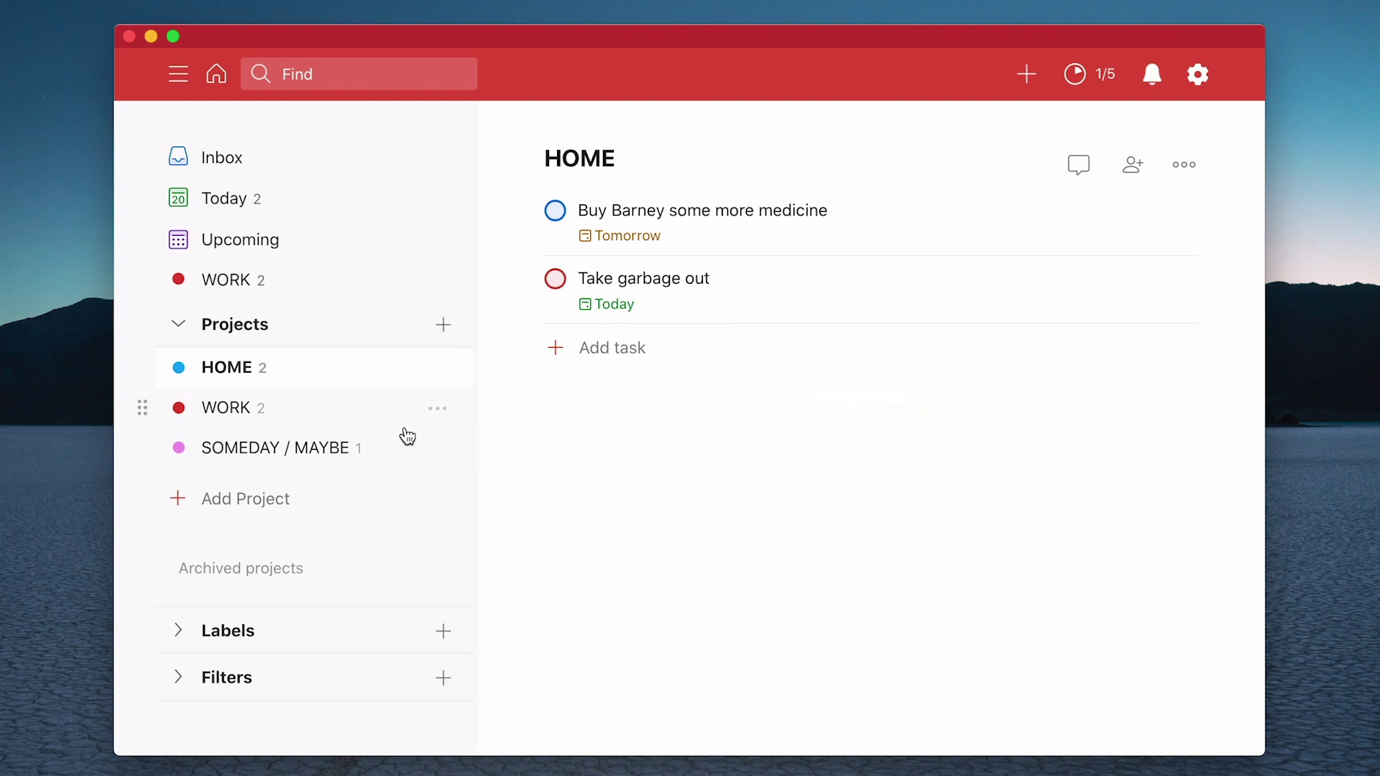
click(345, 456)
click(267, 375)
click(776, 219)
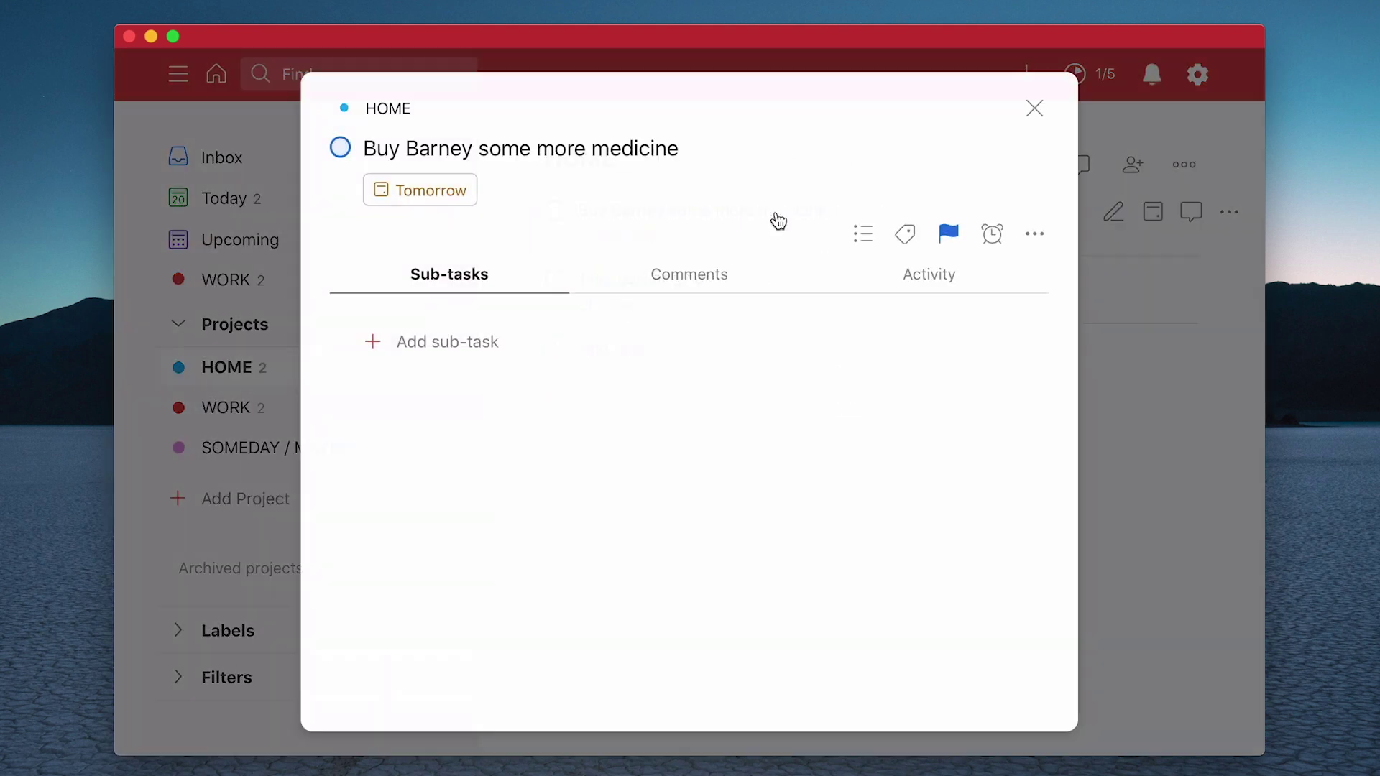
click(429, 201)
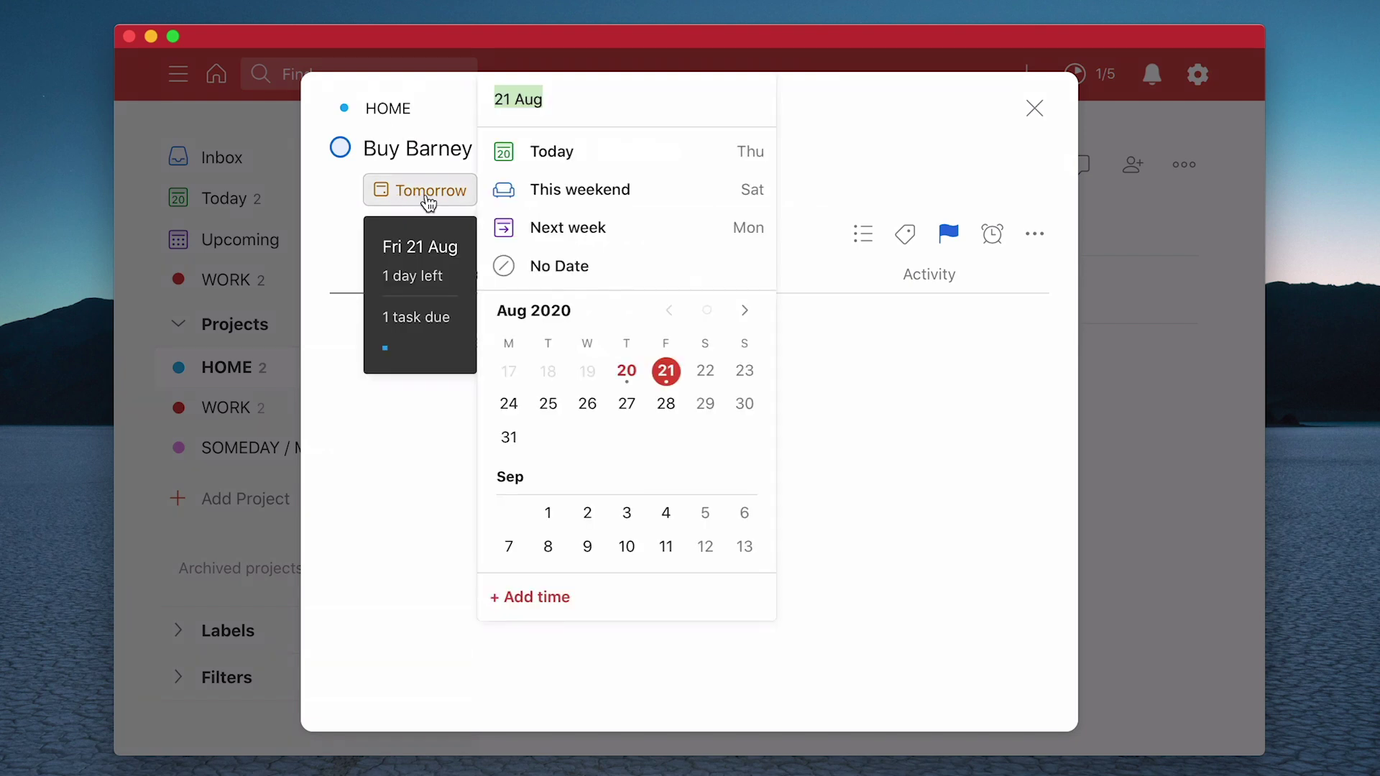
click(989, 450)
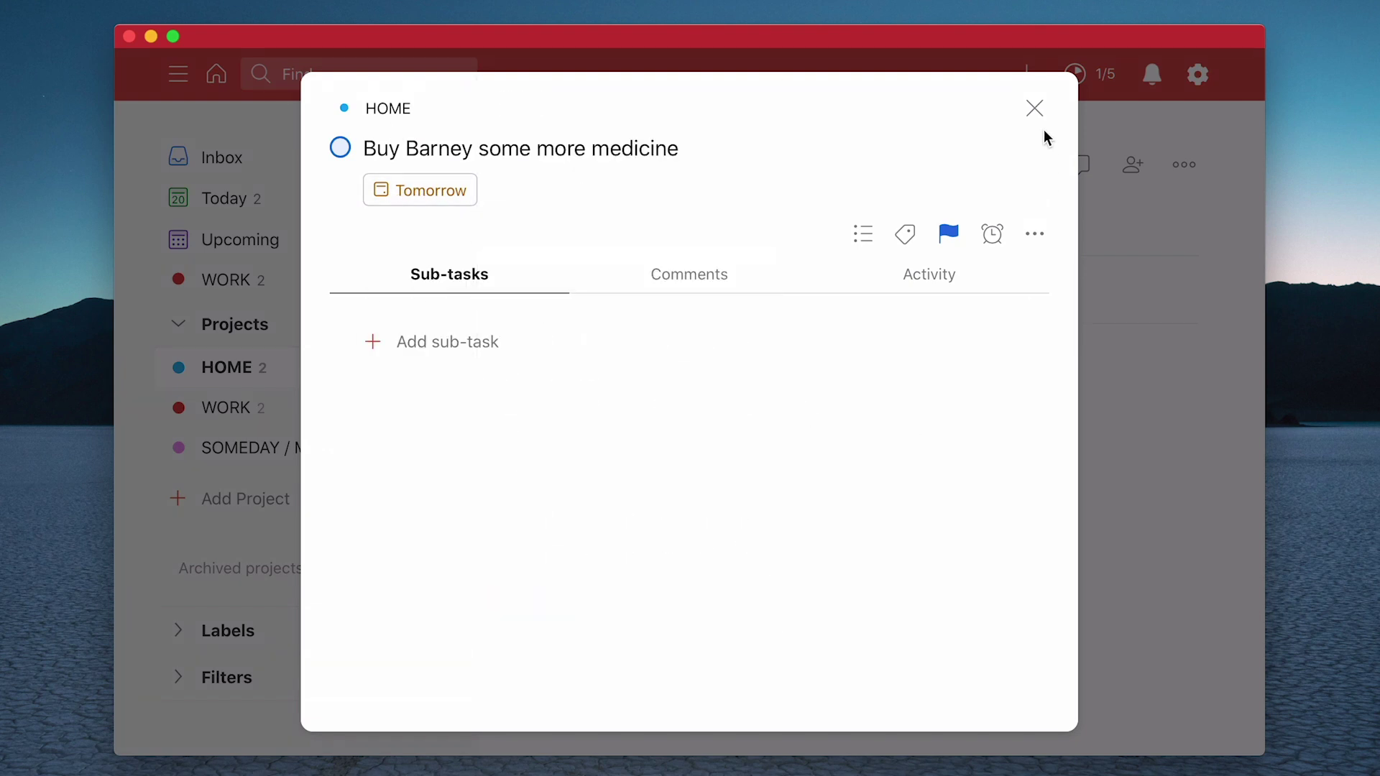
click(1034, 107)
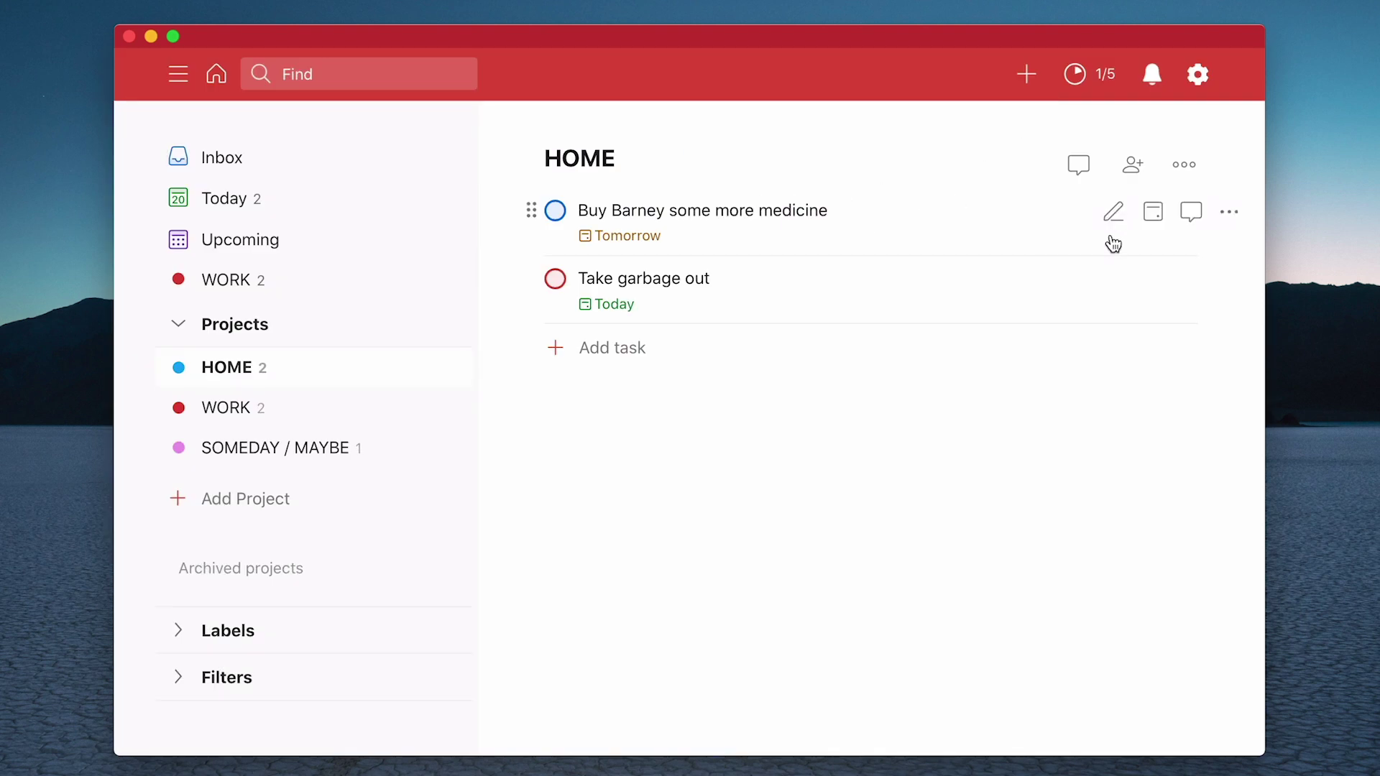
click(1154, 212)
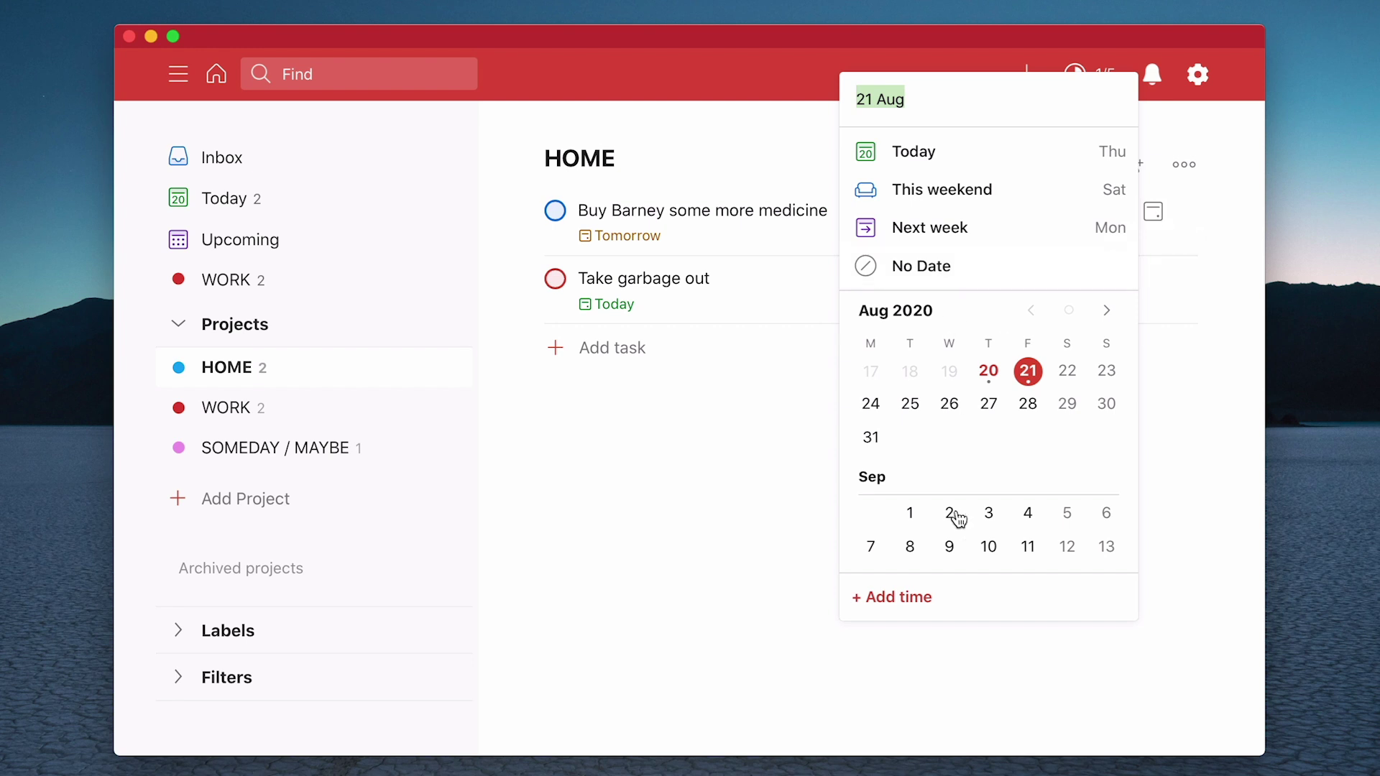
click(1205, 386)
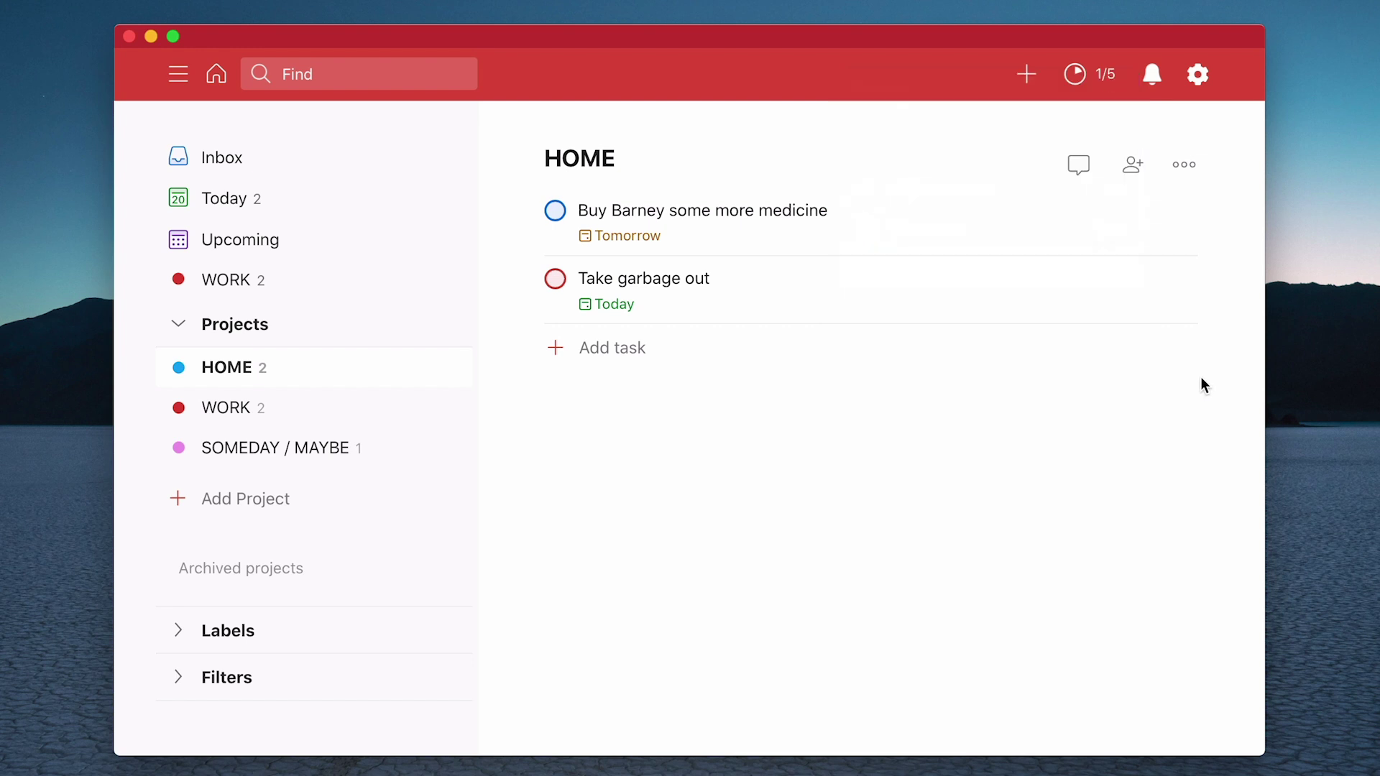
mouse_move(924, 209)
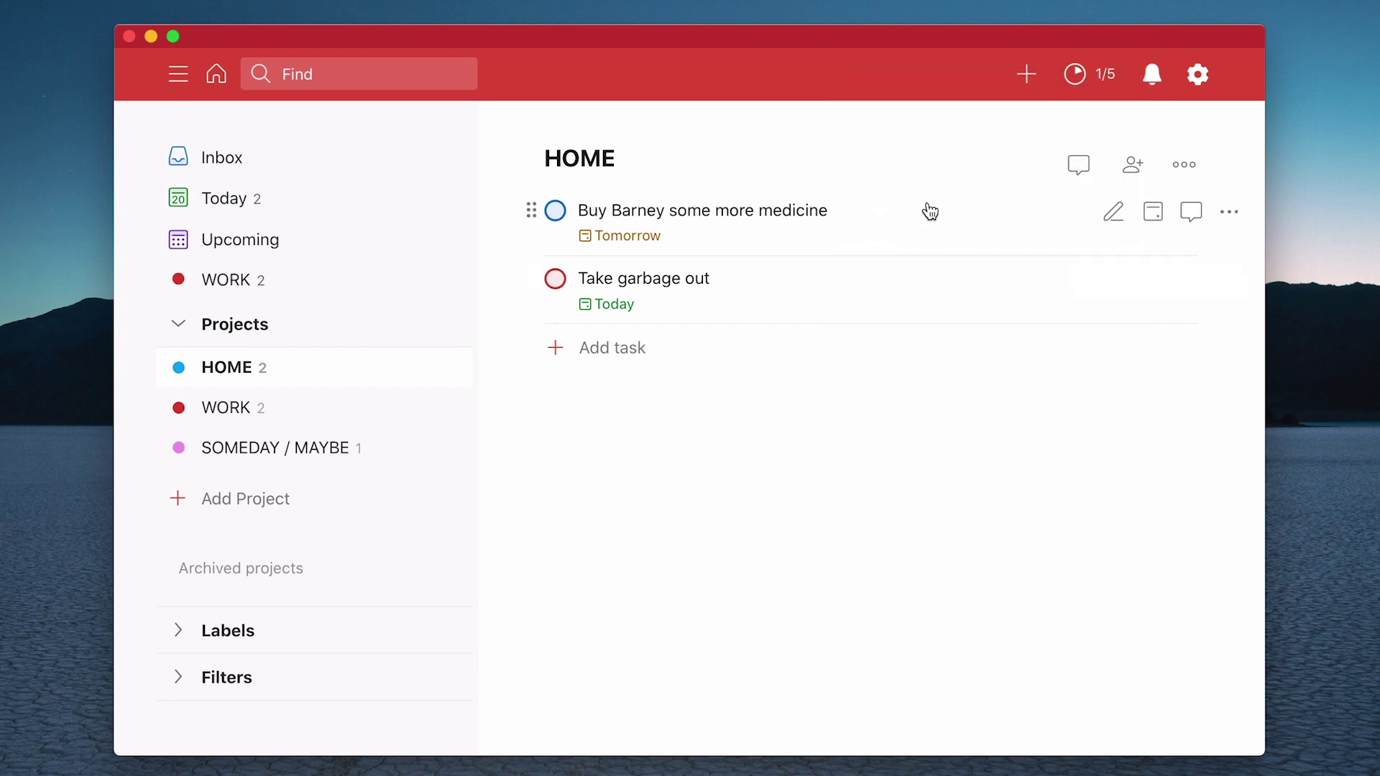
click(1115, 215)
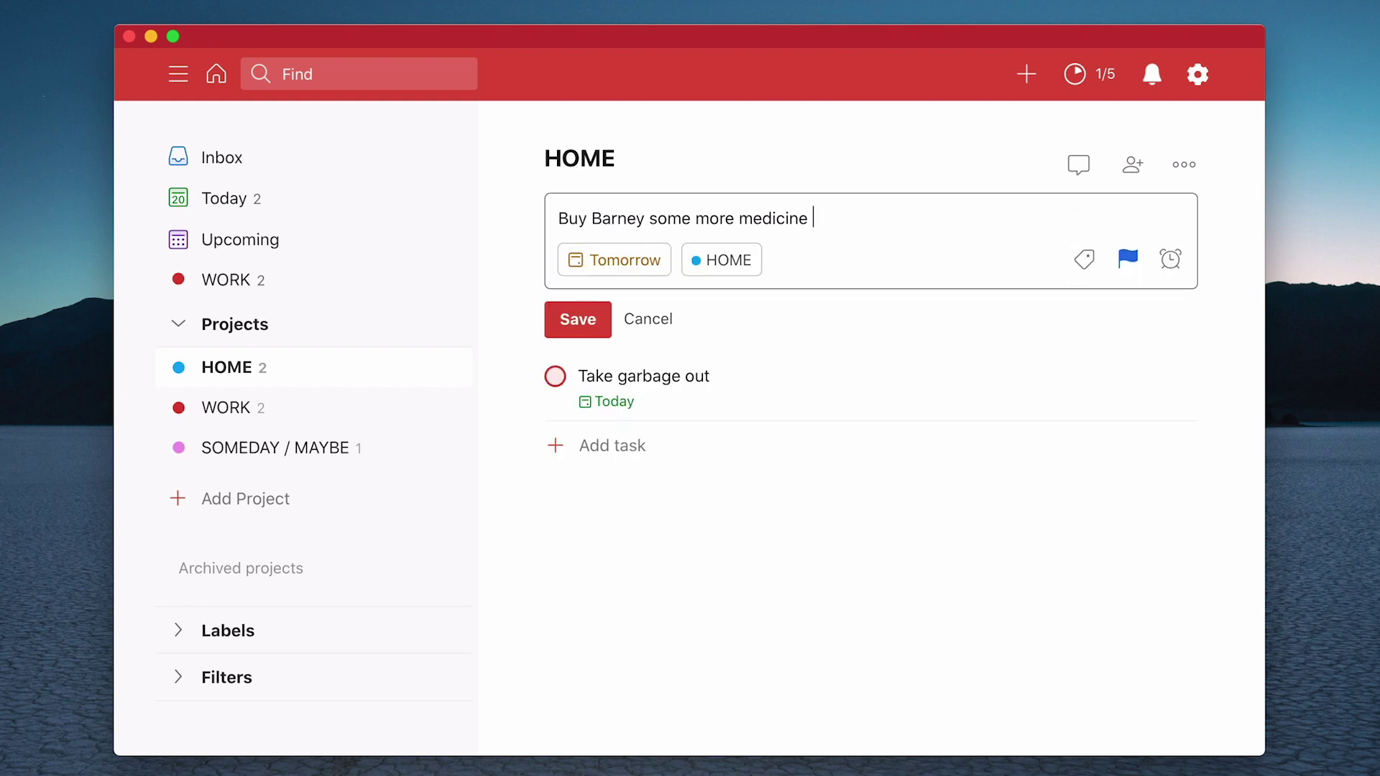
text(Fri)
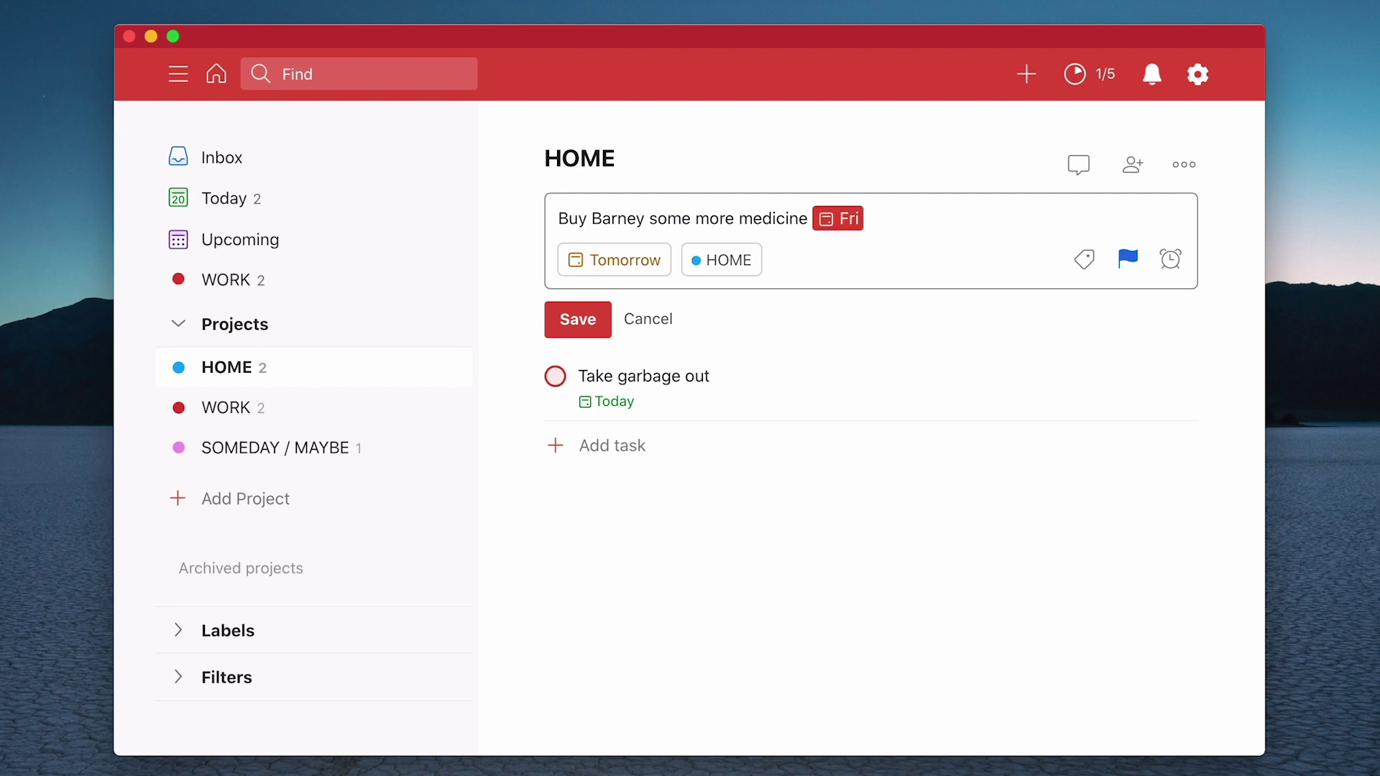
key(BackSpace)
key(BackSpace)
key(BackSpace)
key(BackSpace)
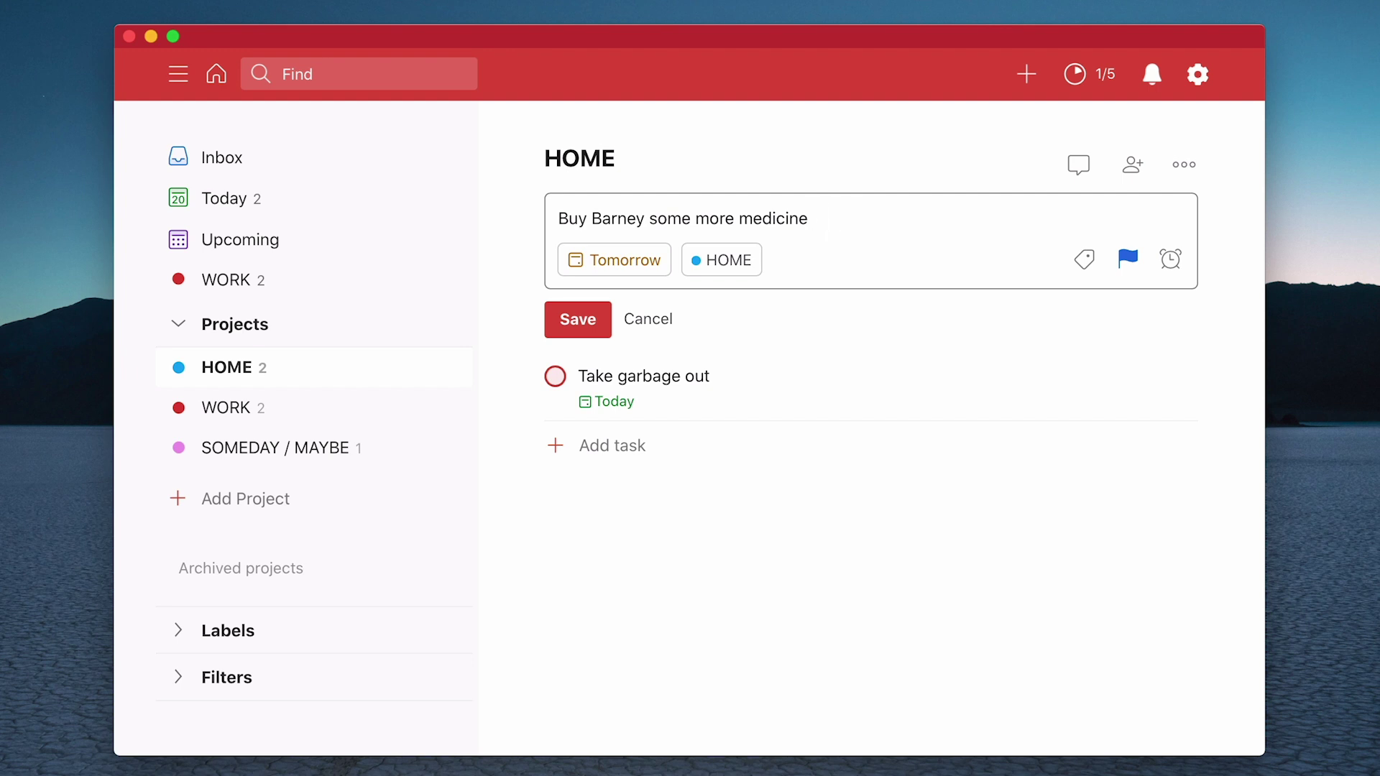
click(577, 316)
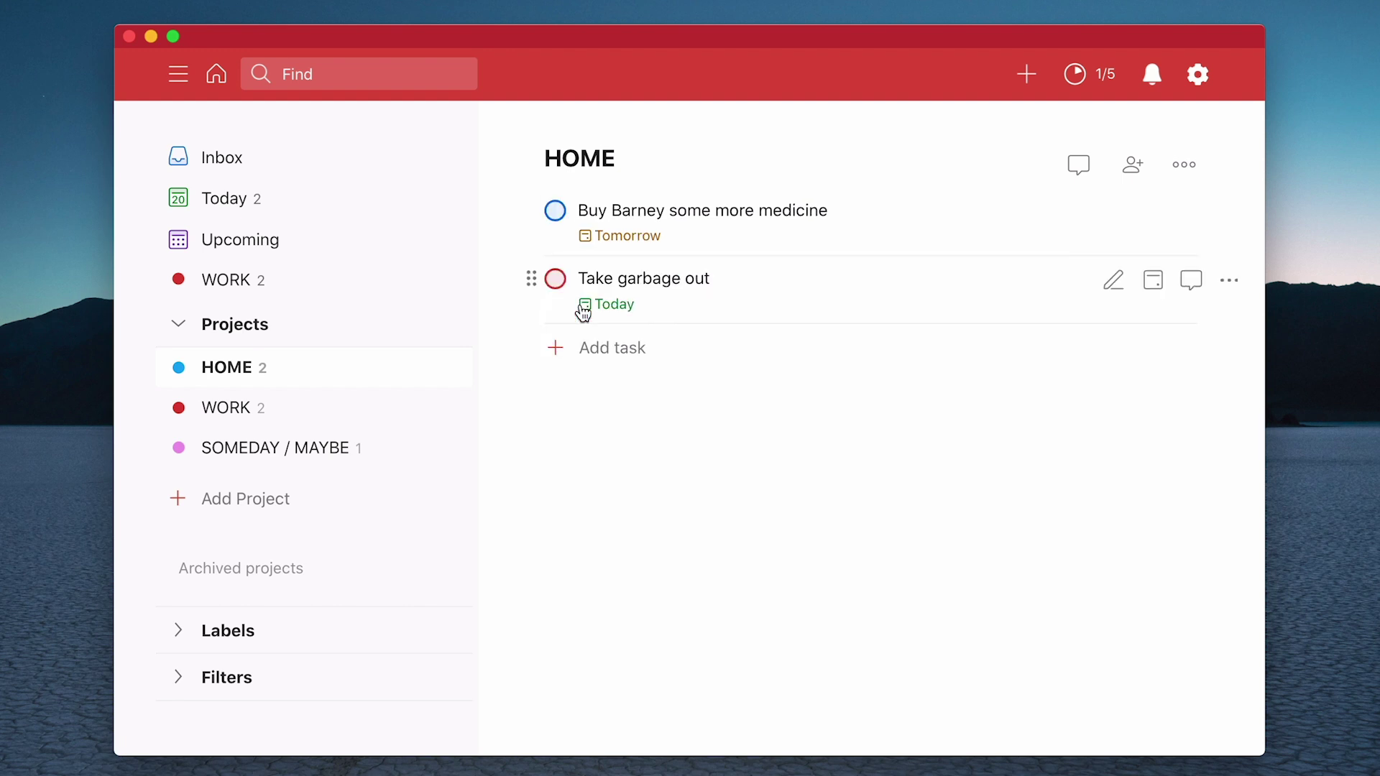
Review the Upcoming view, jumping to tomorrow Fri 21 Aug and back to today Thu 20 Aug.
click(260, 247)
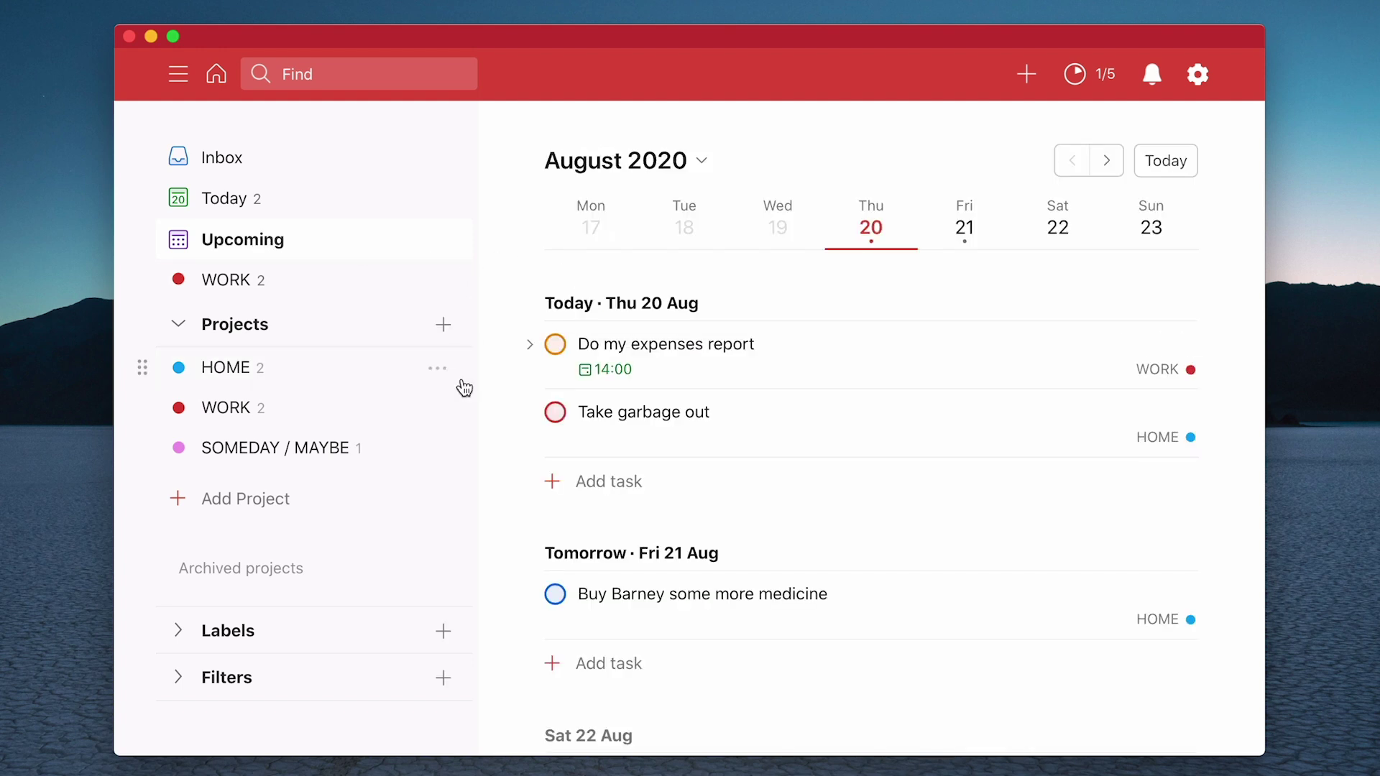
scroll(704, 449, down, 5)
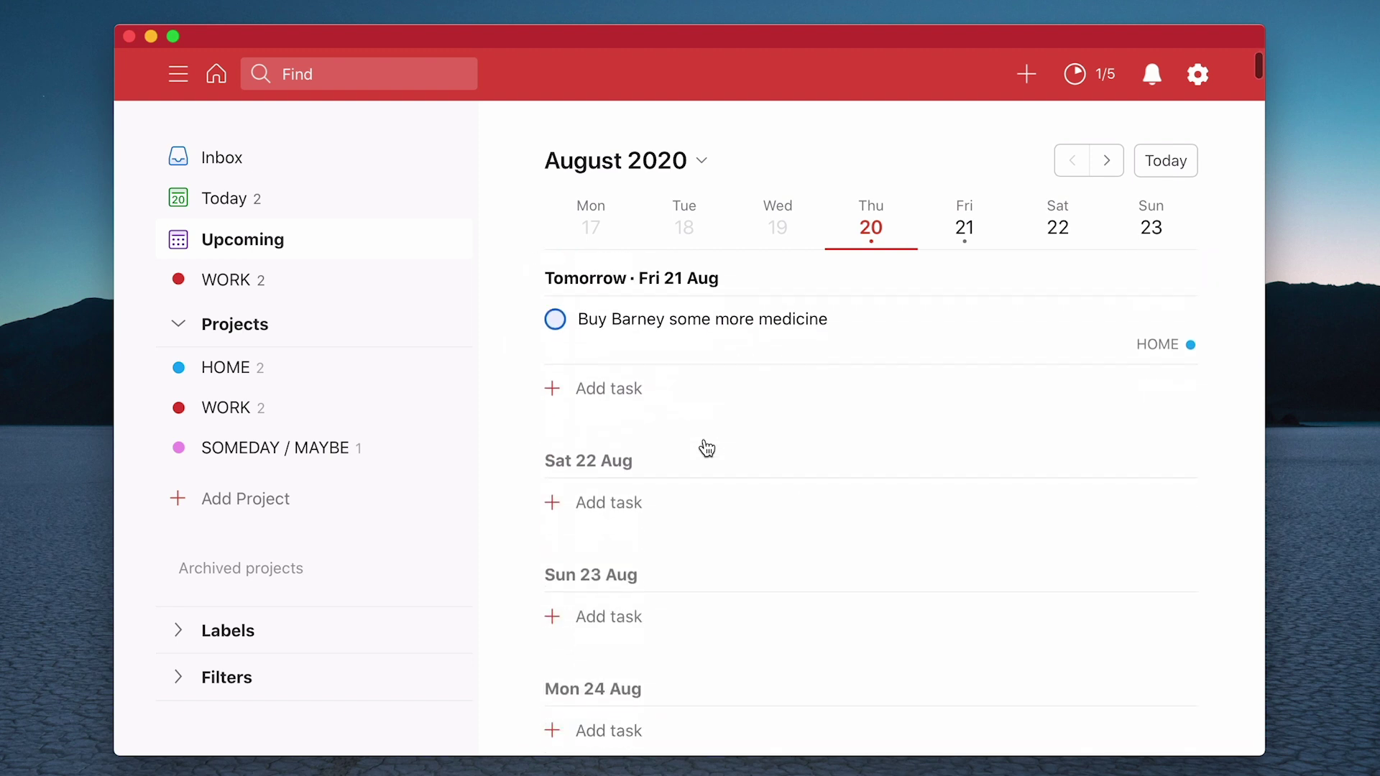
scroll(707, 449, up, 5)
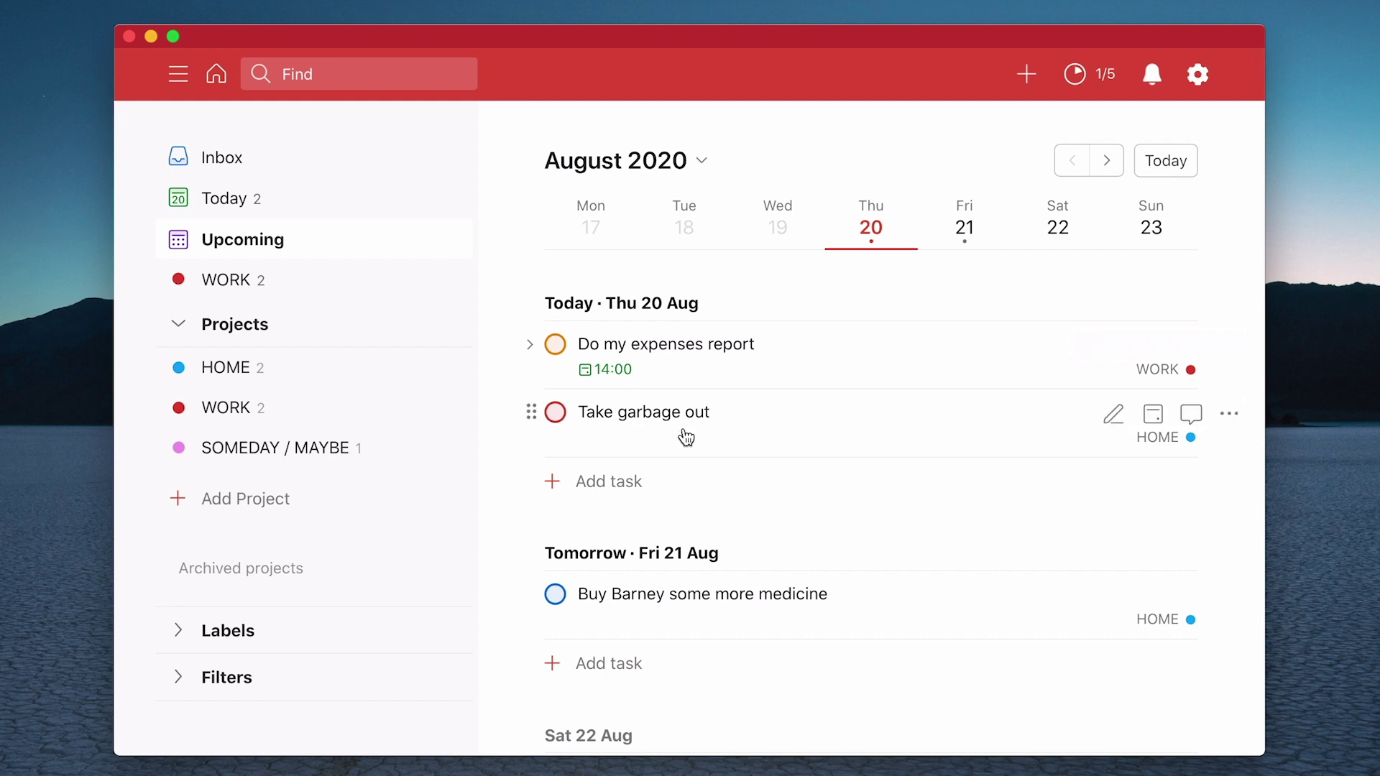
scroll(683, 432, down, 3)
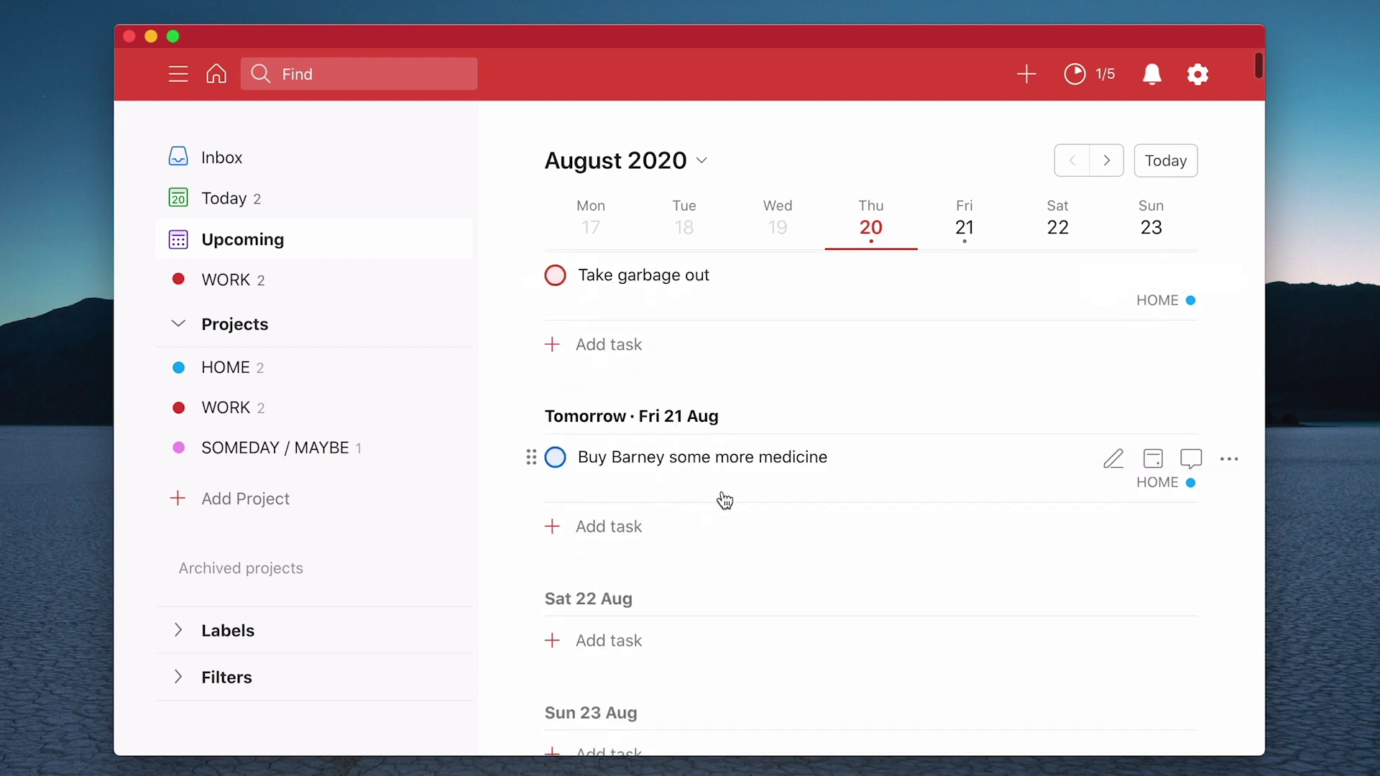
scroll(724, 503, down, 15)
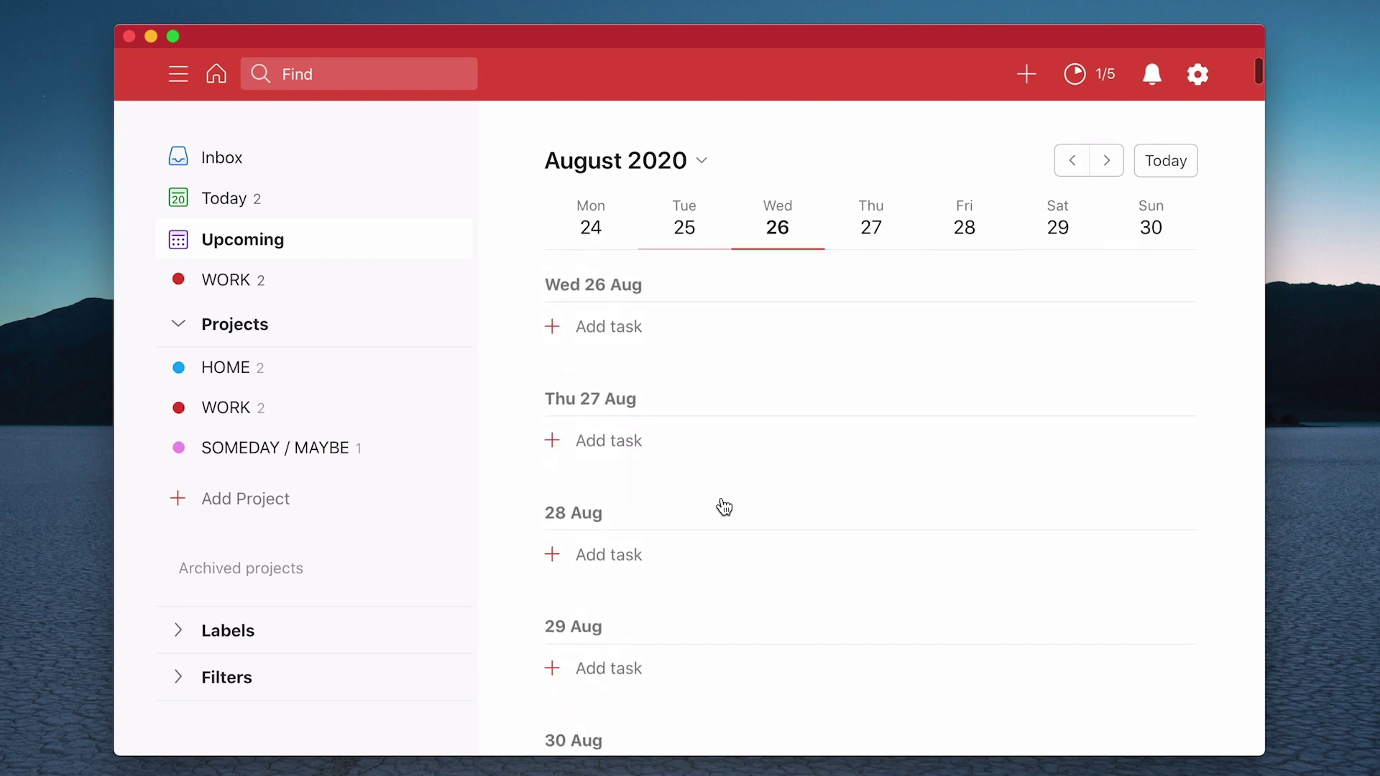
scroll(718, 505, down, 10)
scroll(719, 505, up, 20)
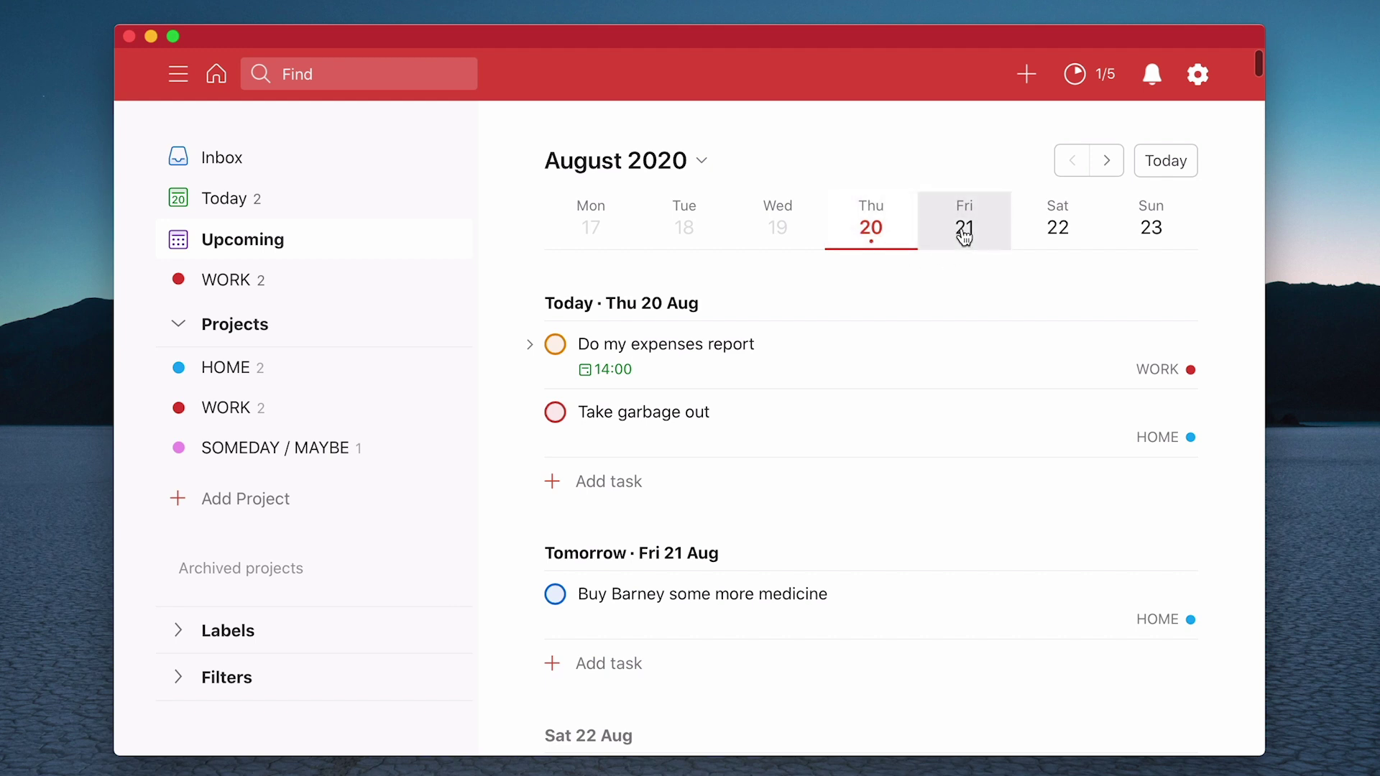
click(964, 228)
click(884, 227)
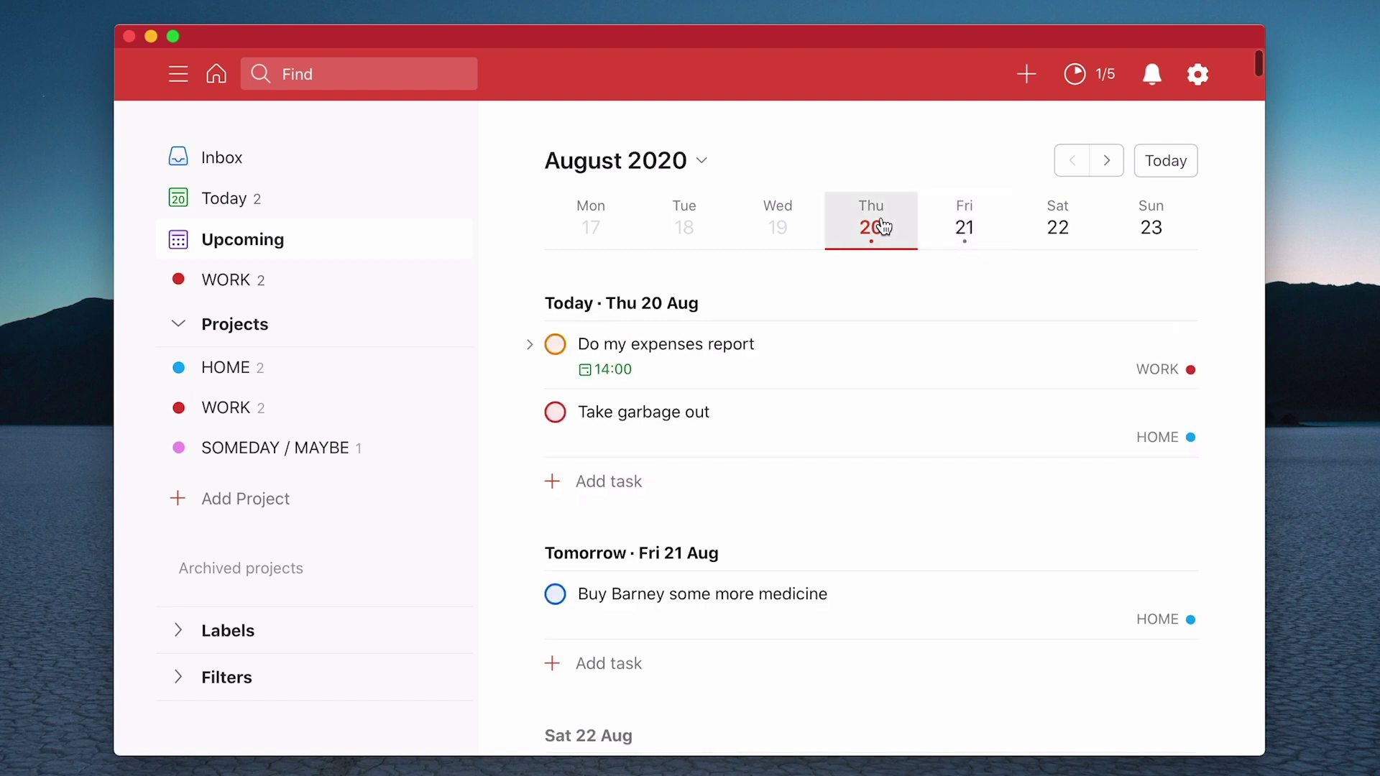